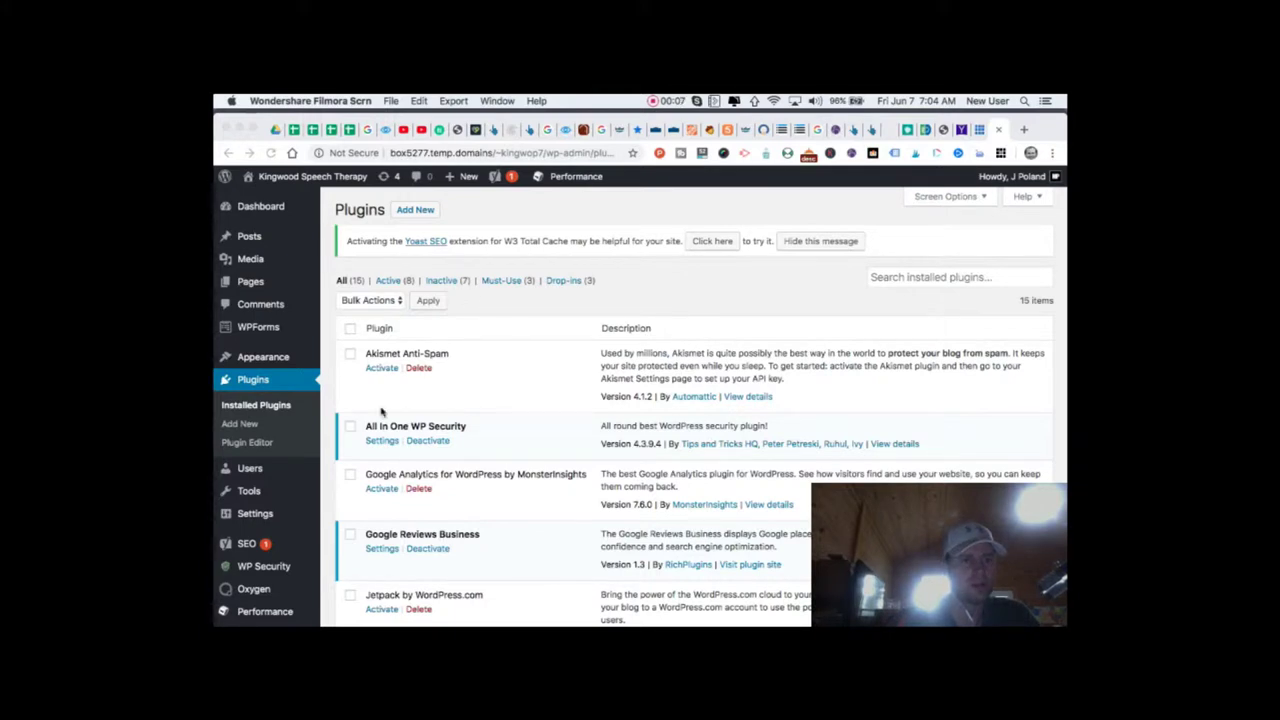
- Create a new blog post, dismiss the editor's welcome tip and title the post "First Blog Post"
left_click(332, 240)
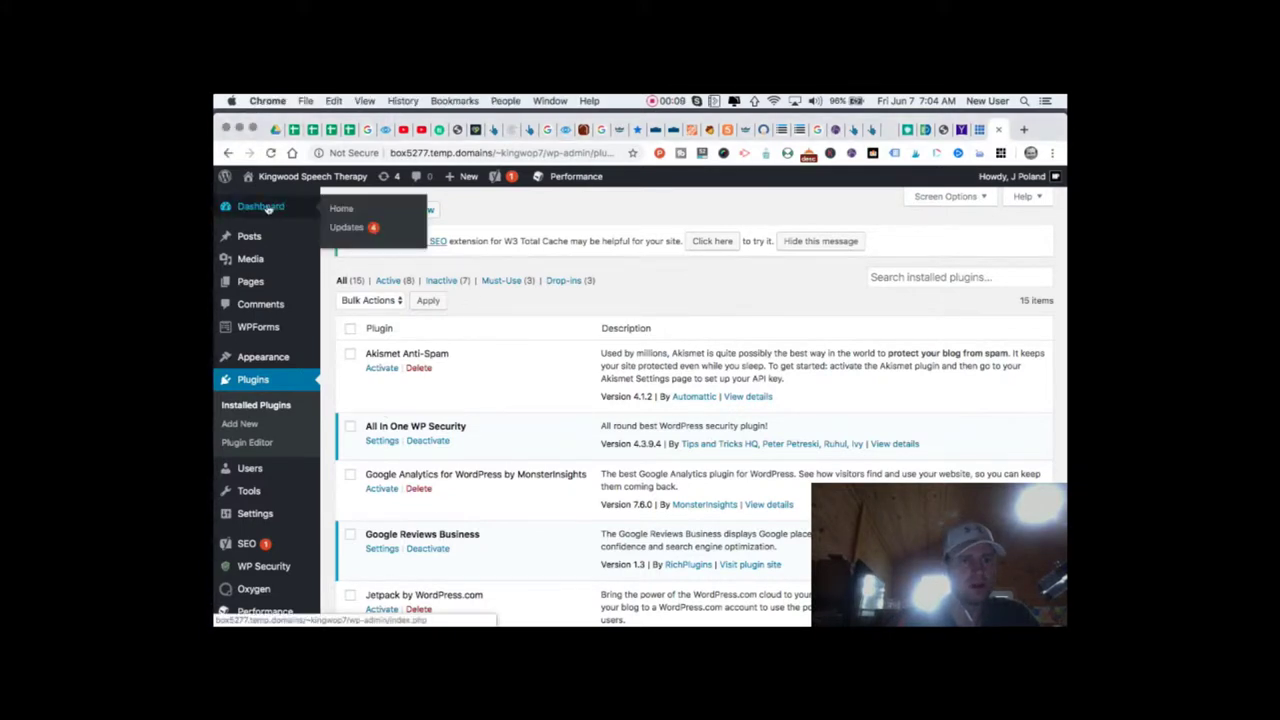
mouse_move(271, 176)
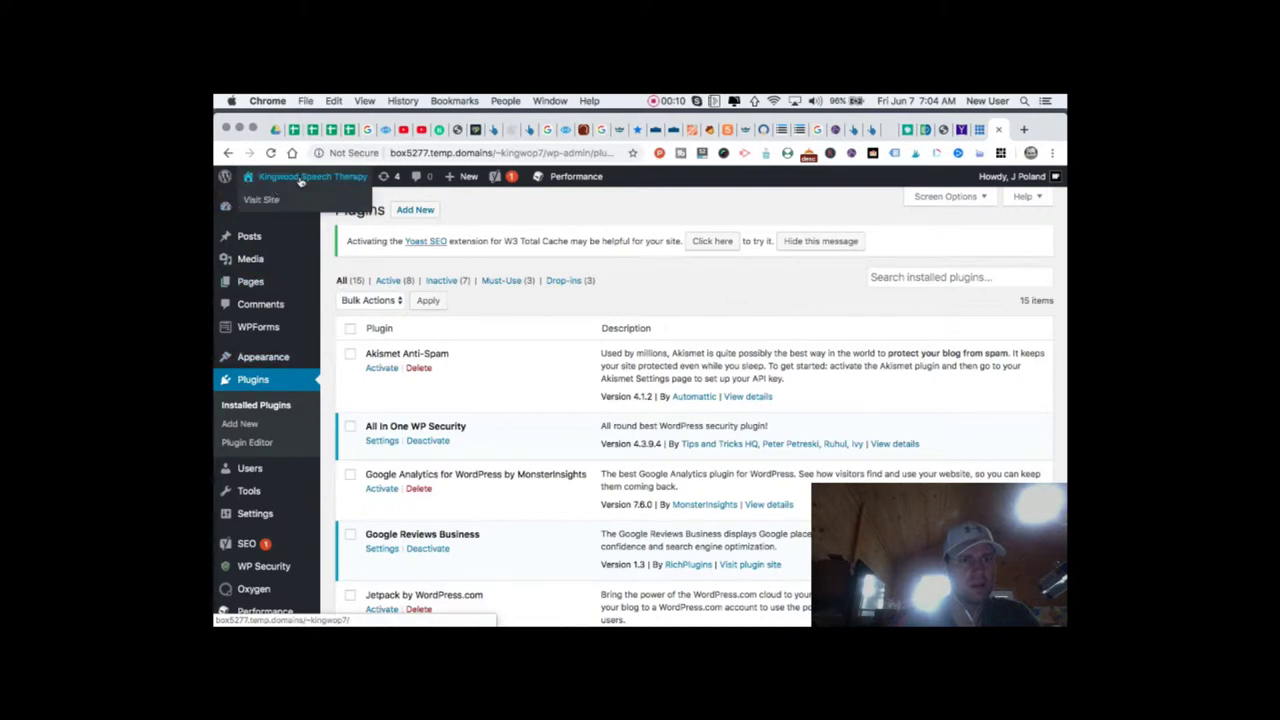
mouse_move(259, 209)
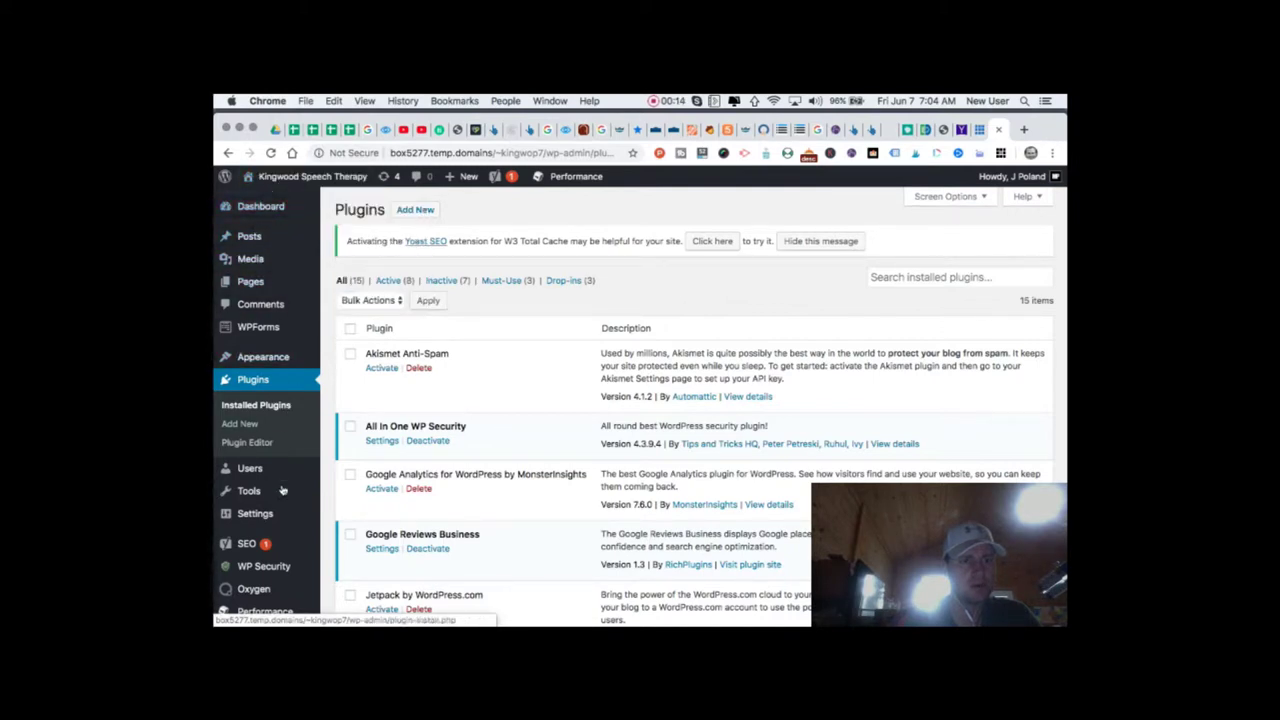
mouse_move(258, 238)
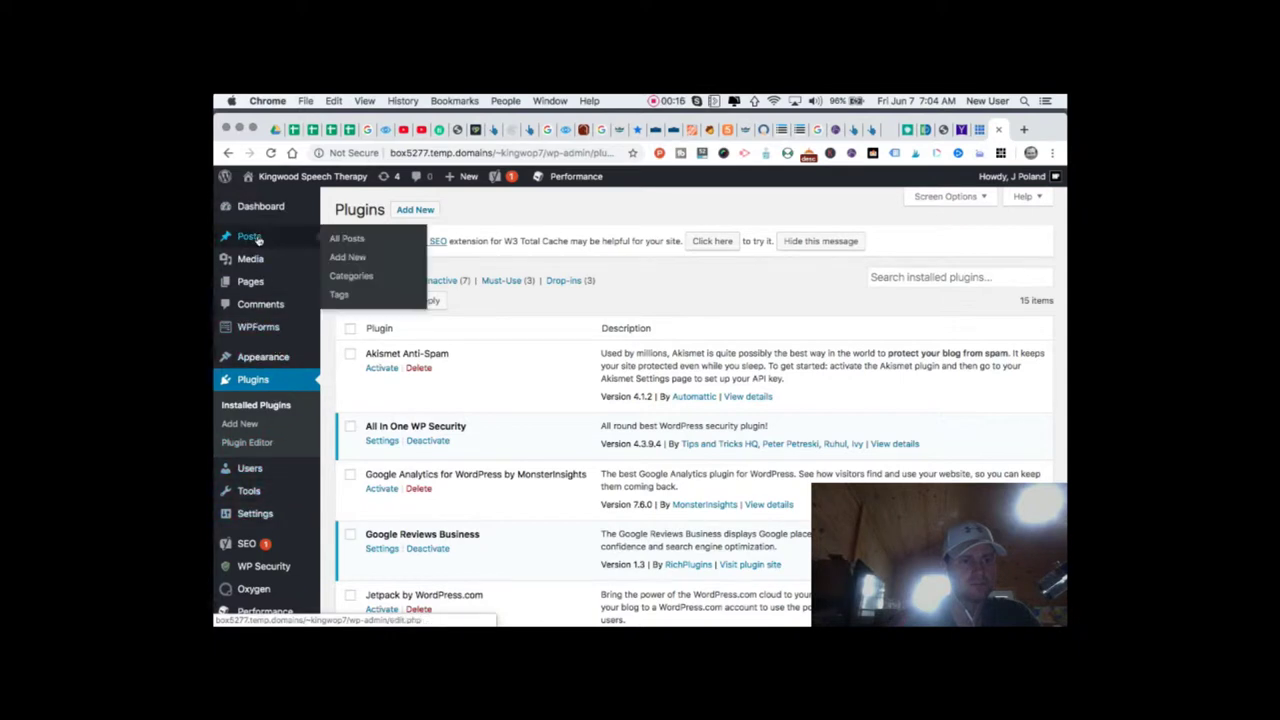
left_click(347, 257)
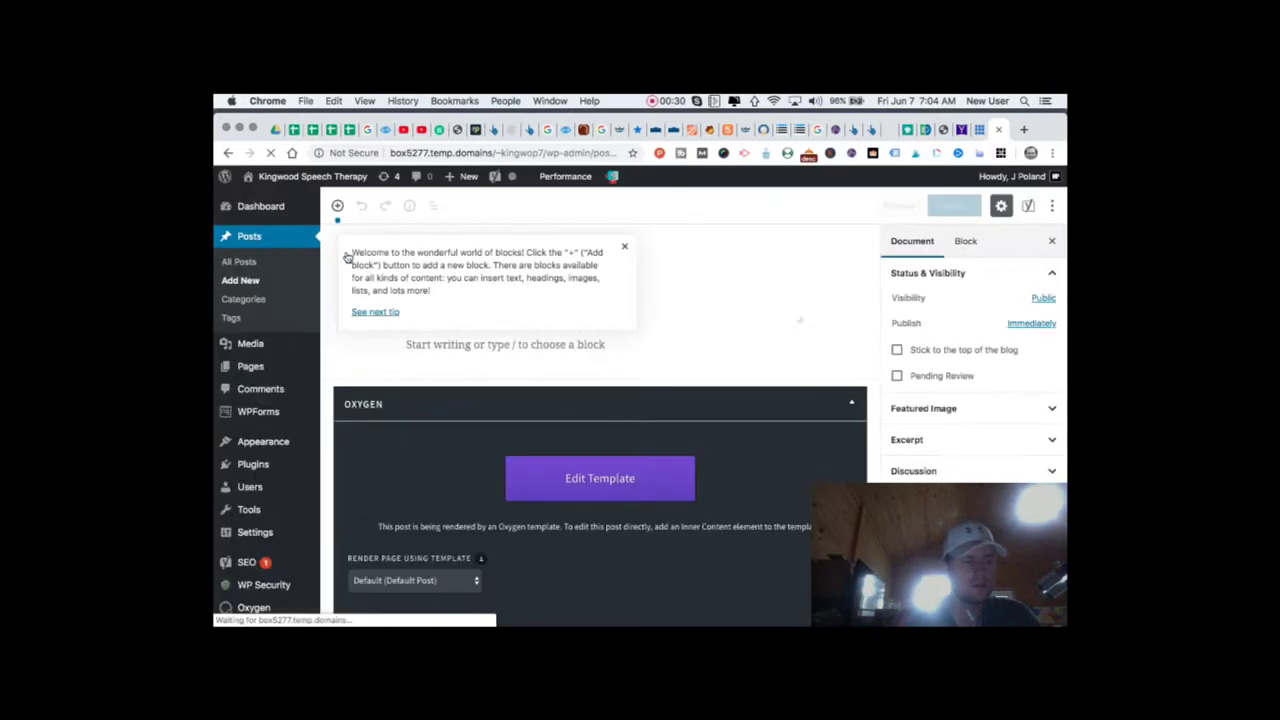
left_click(624, 247)
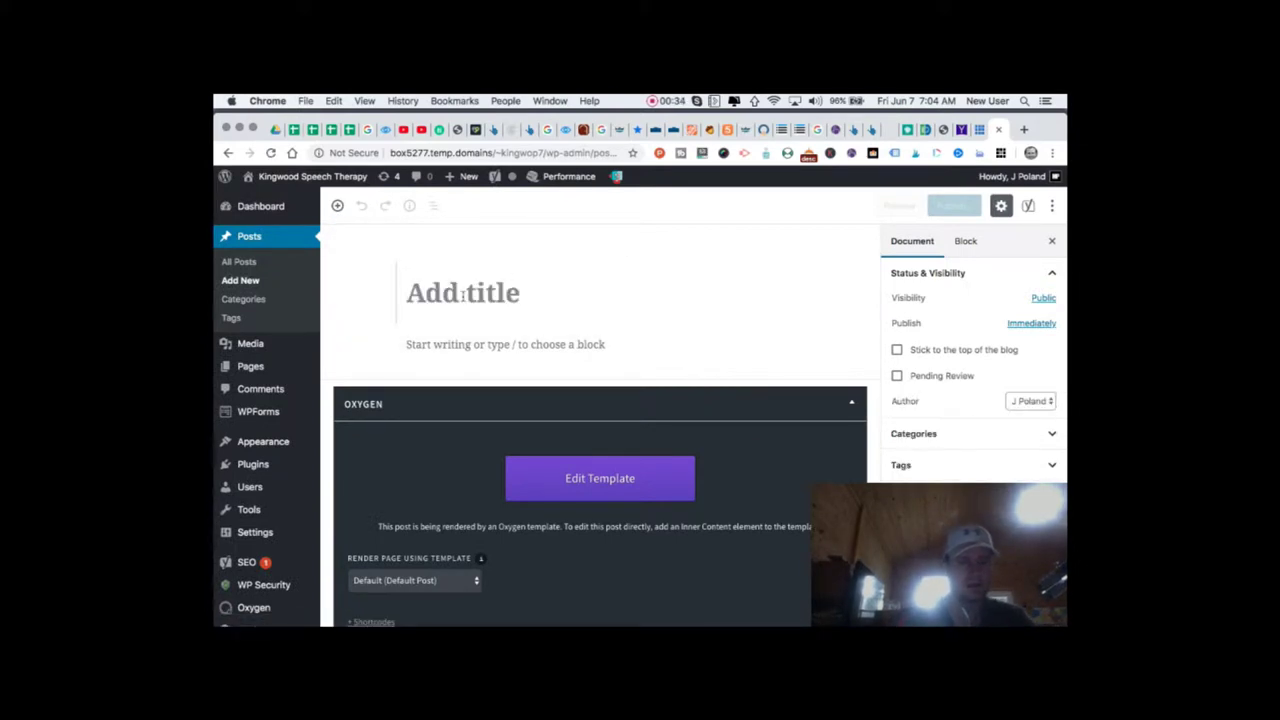
type("First Blog Post")
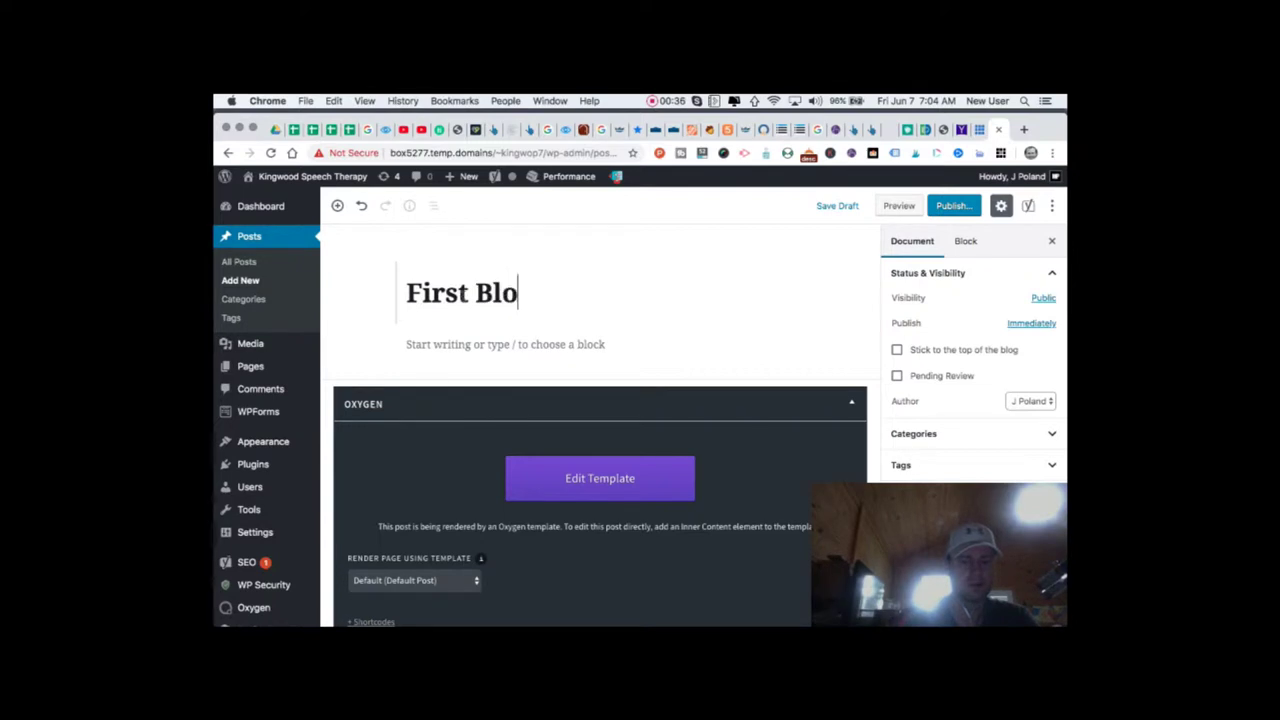
- Write two placeholder paragraphs in the post body, "hhhhklkhlhklhkl" and "nklkknnk"
left_click(450, 350)
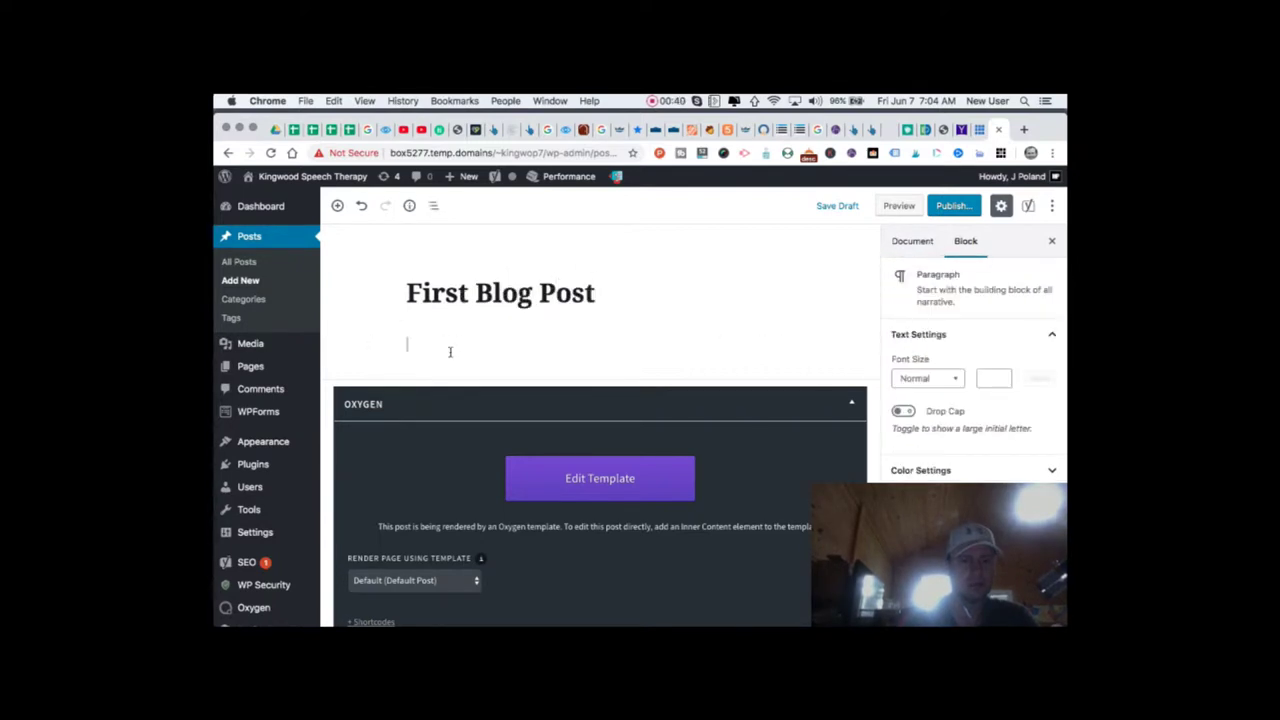
type("hhhhklklhlklhkl")
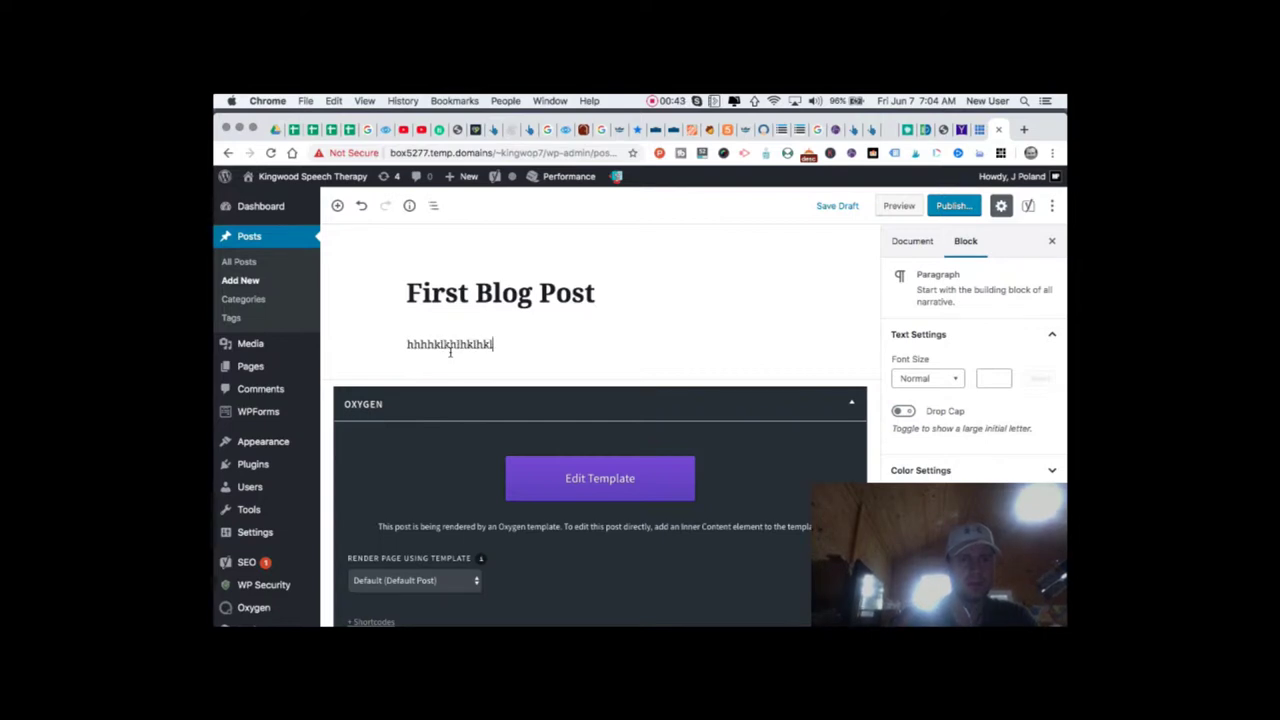
key("Return")
type("nklkknnk")
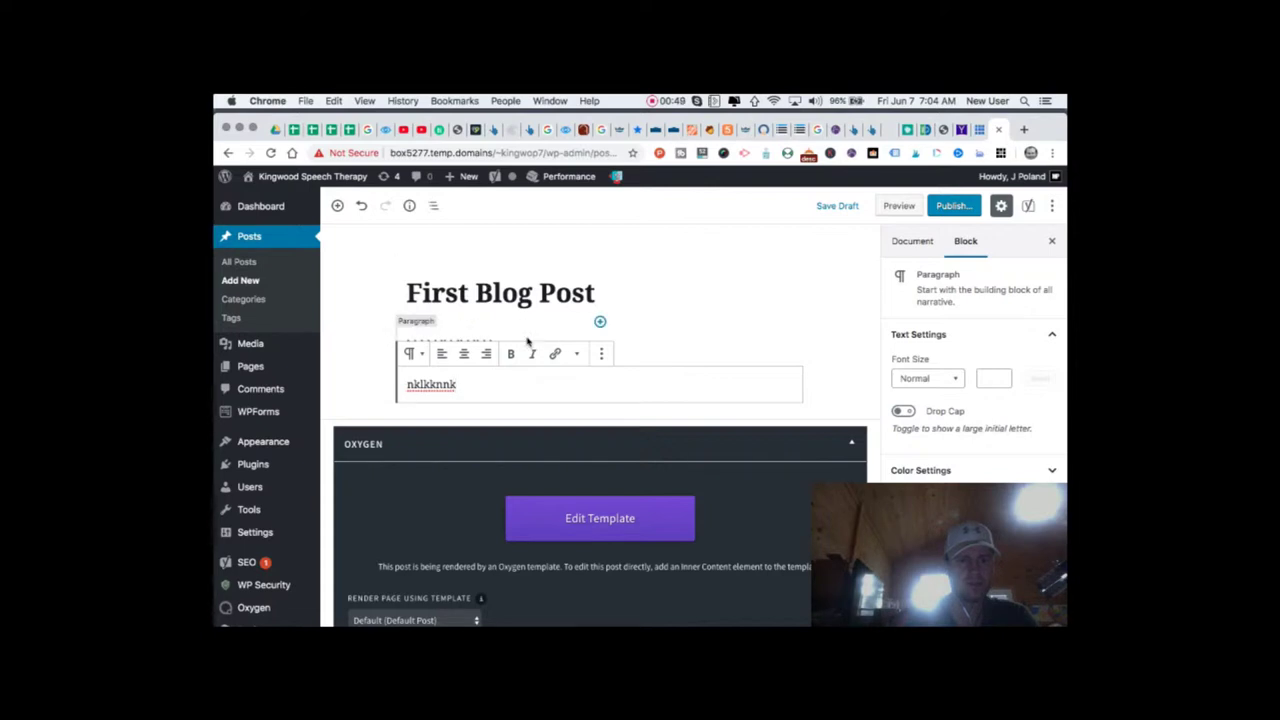
- Make the text of the second paragraph, "nklkknnk", bold
double_click(442, 384)
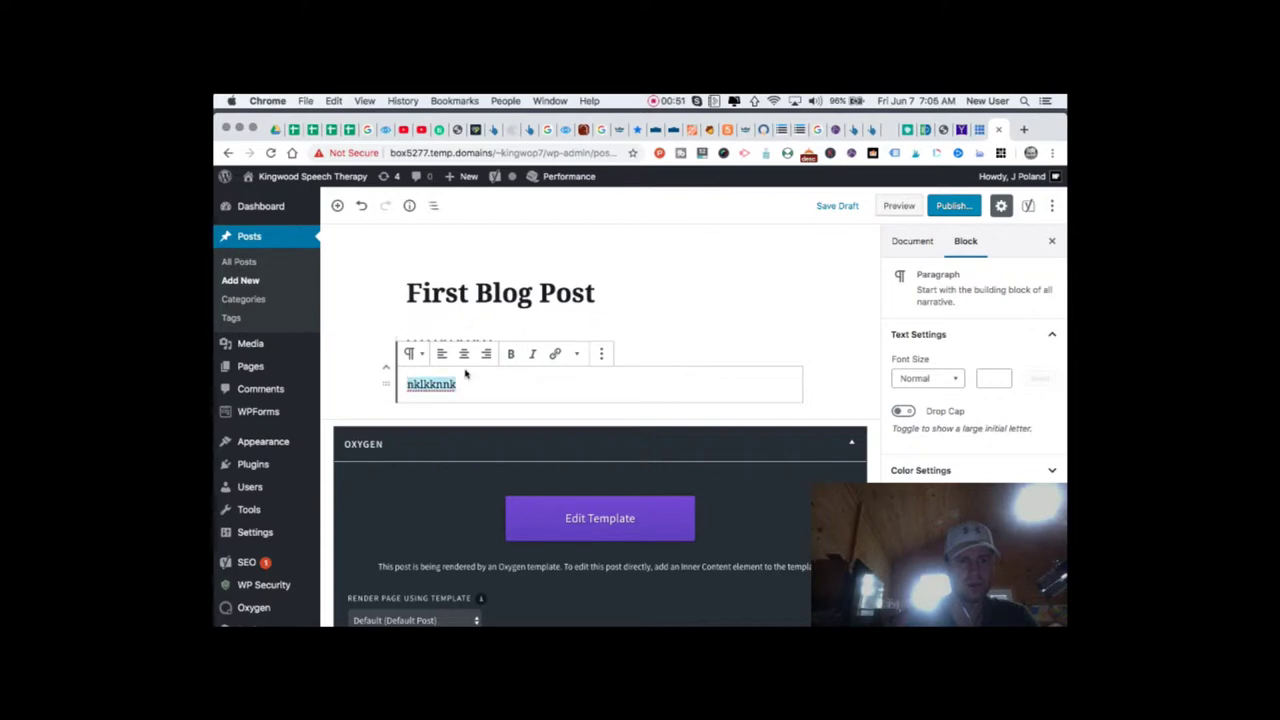
left_click(511, 354)
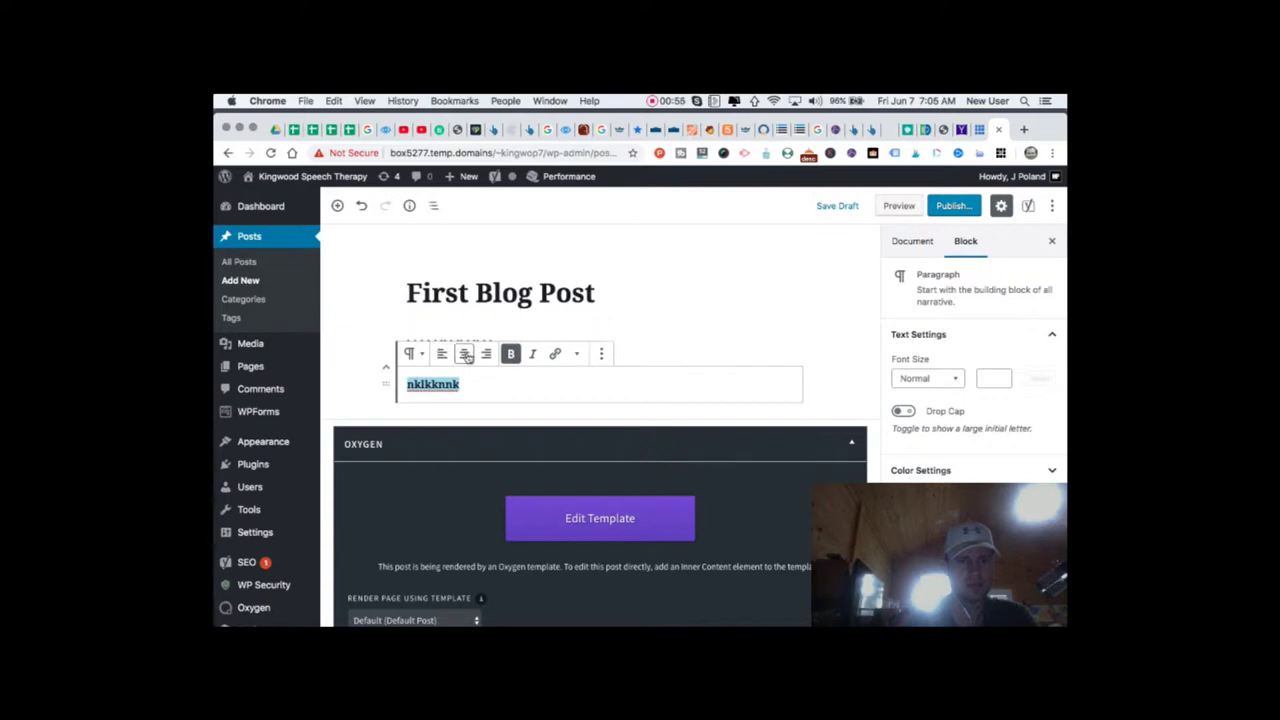
left_click(663, 294)
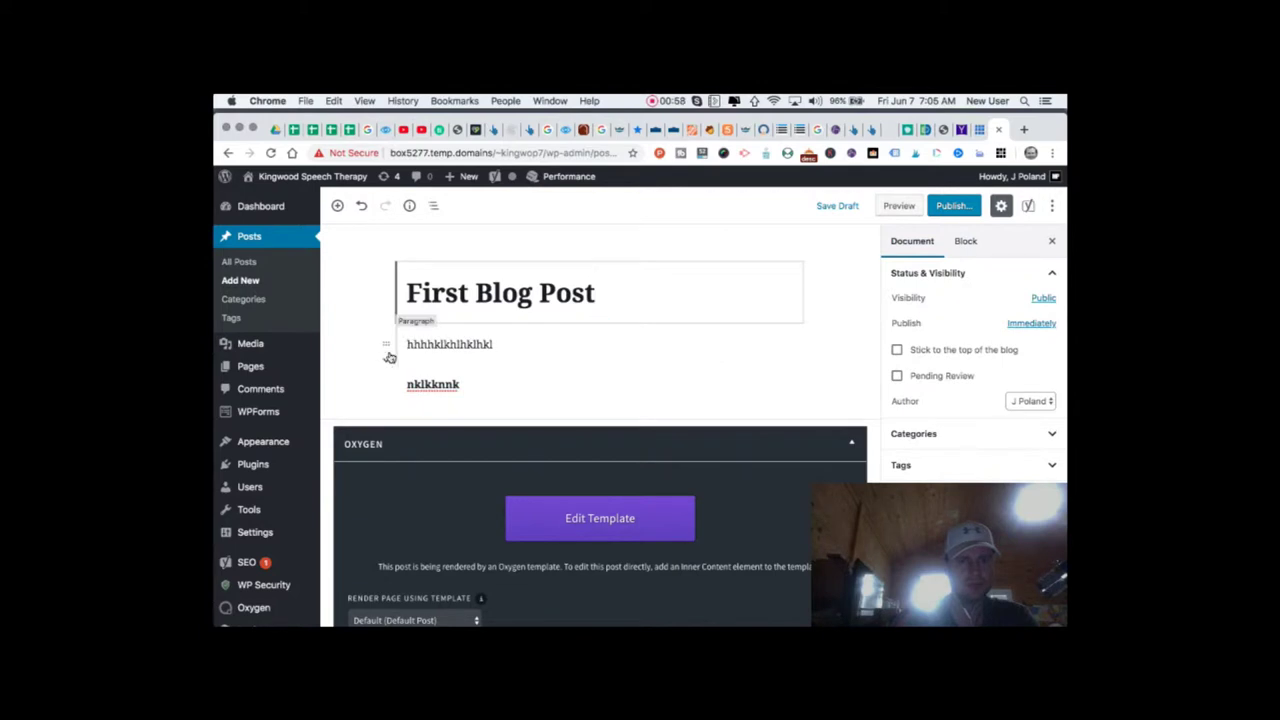
- Move the "hhhhklkhlhklhkl" paragraph block down so that it follows the bold paragraph
left_click_drag(385, 343, 405, 366)
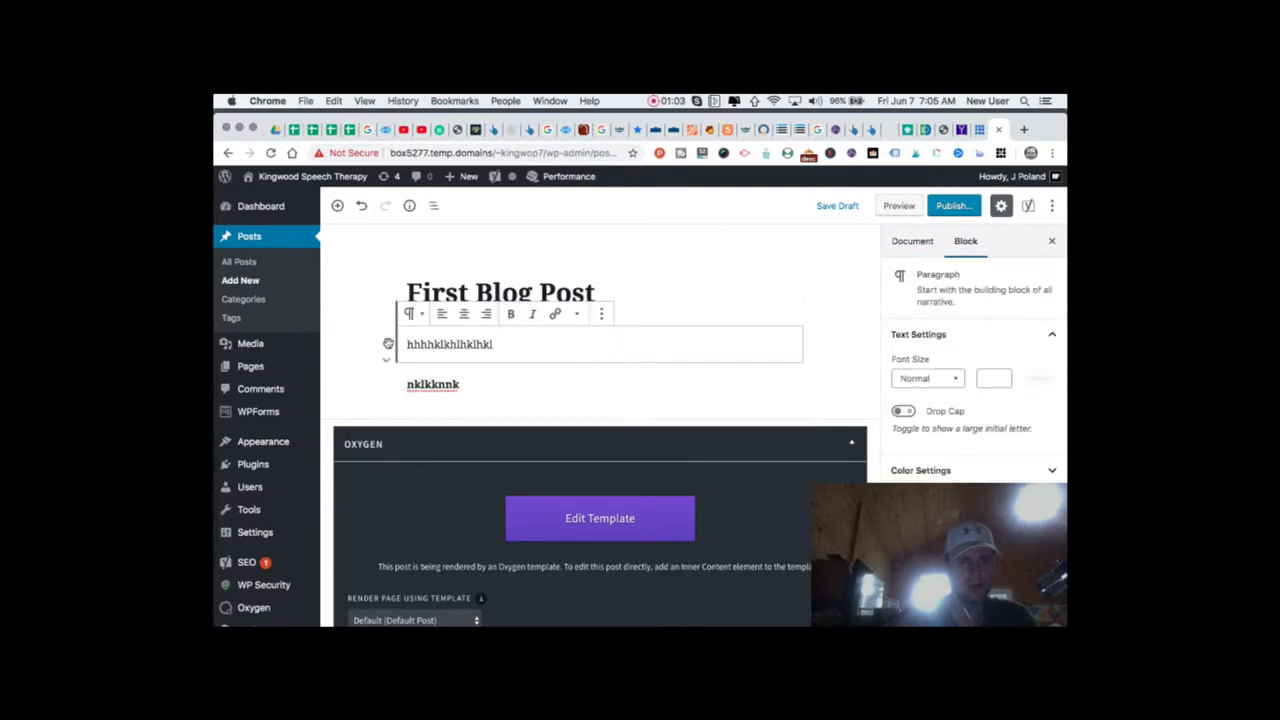
left_click(388, 363)
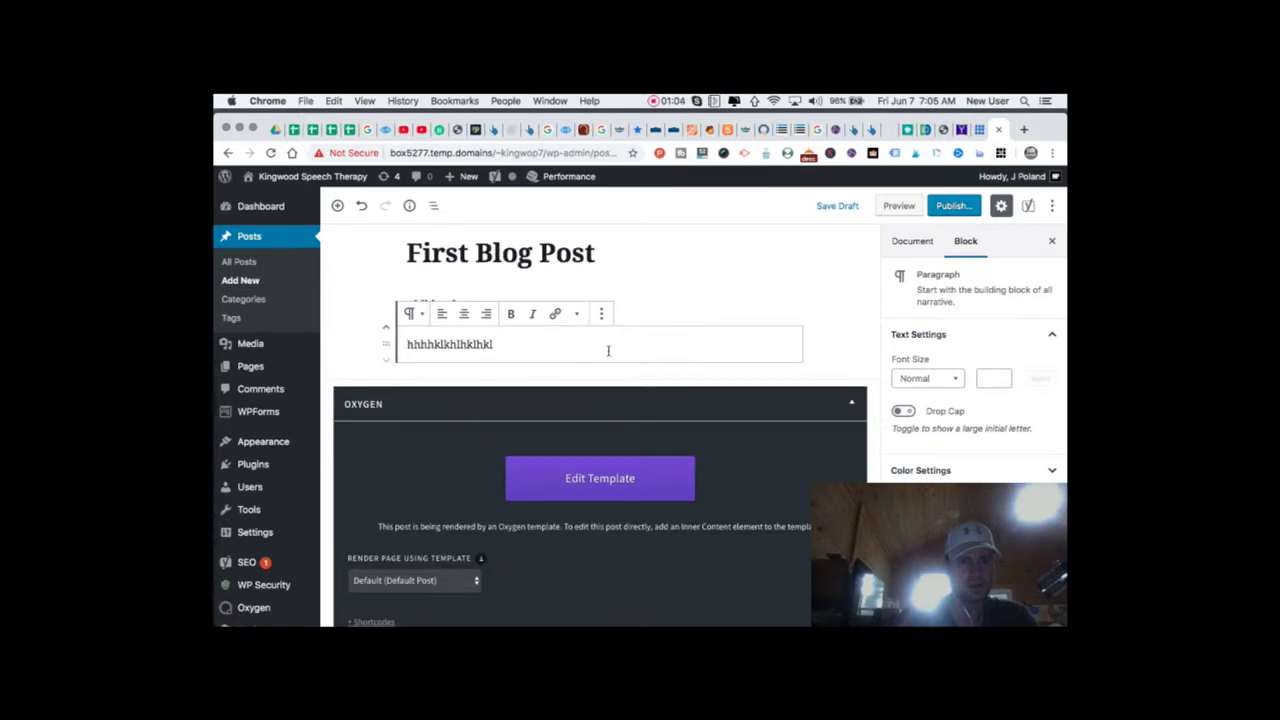
scroll(506, 400, "down", 5)
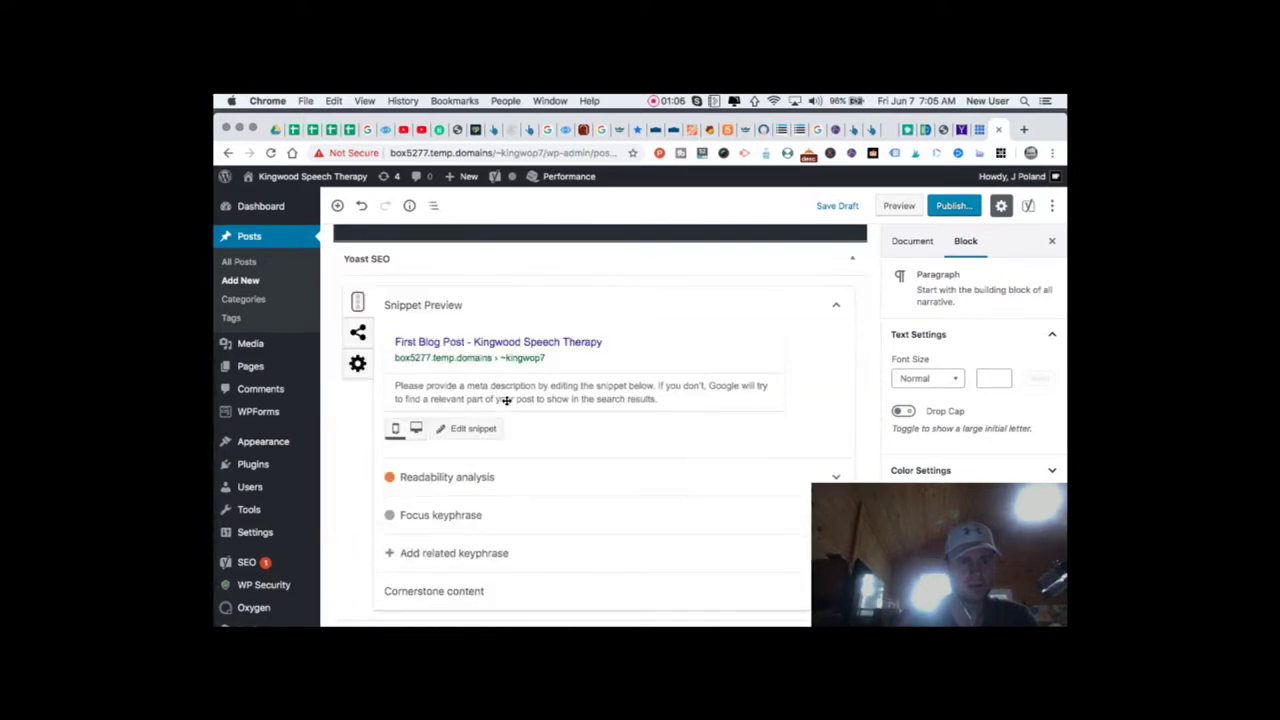
scroll(506, 400, "up", 5)
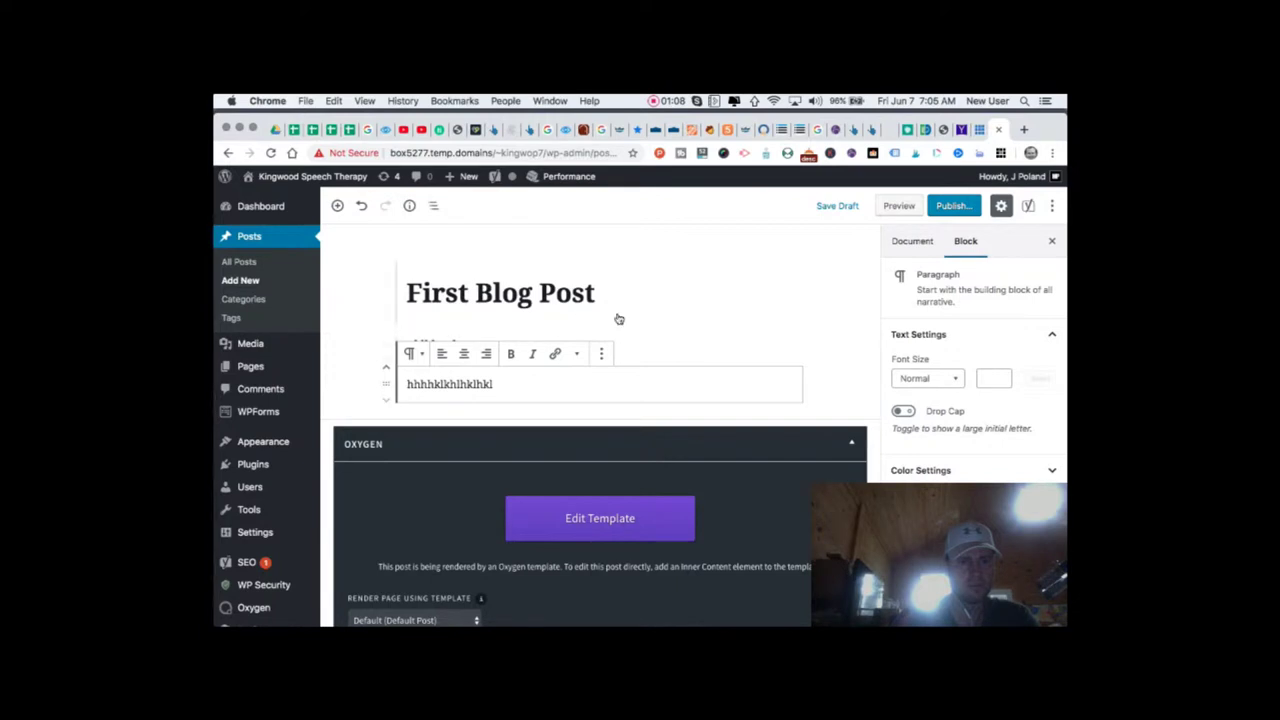
left_click(844, 385)
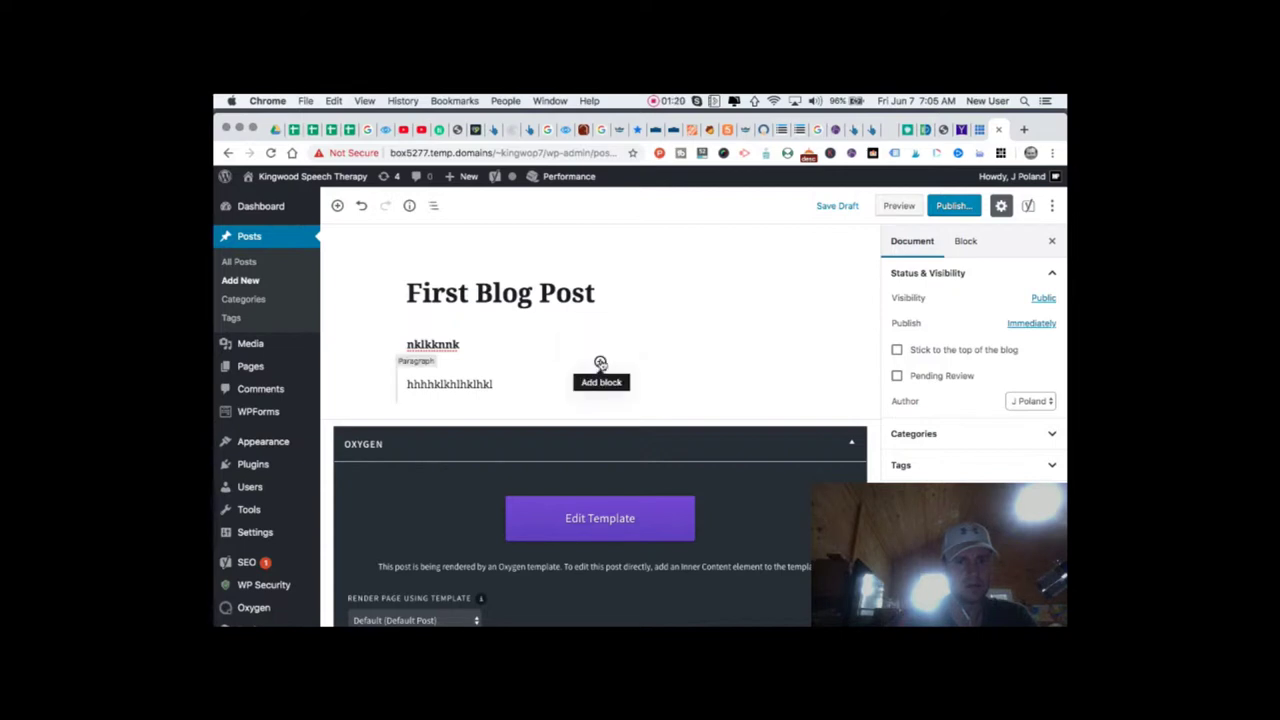
- Browse the available block types and add an Image block between the post title and the bold paragraph
left_click(600, 323)
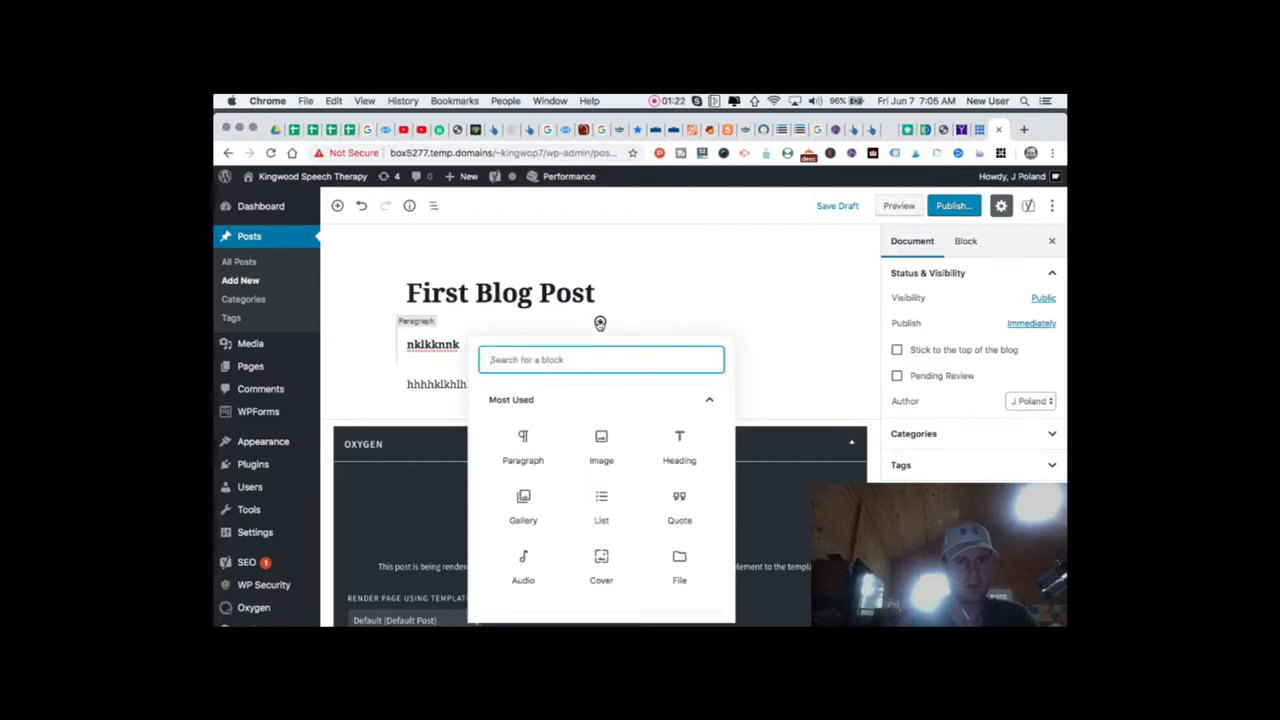
scroll(523, 440, "down", 1)
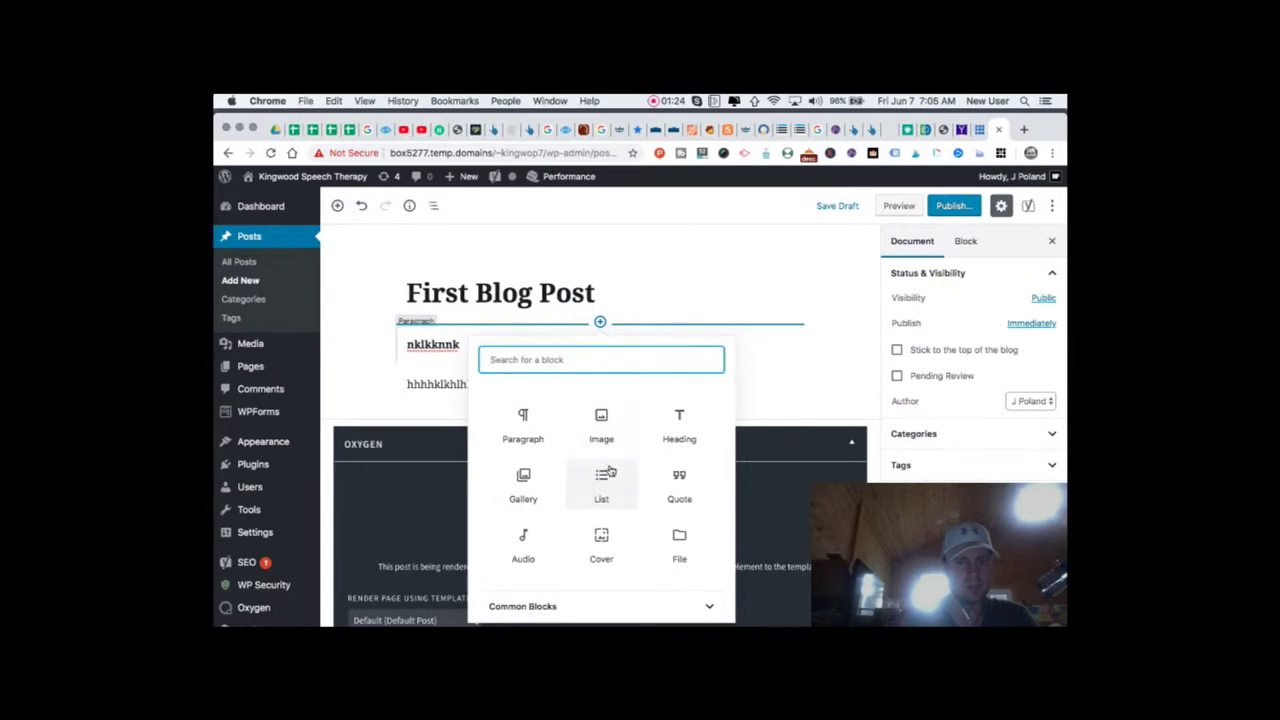
scroll(523, 535, "down", 2)
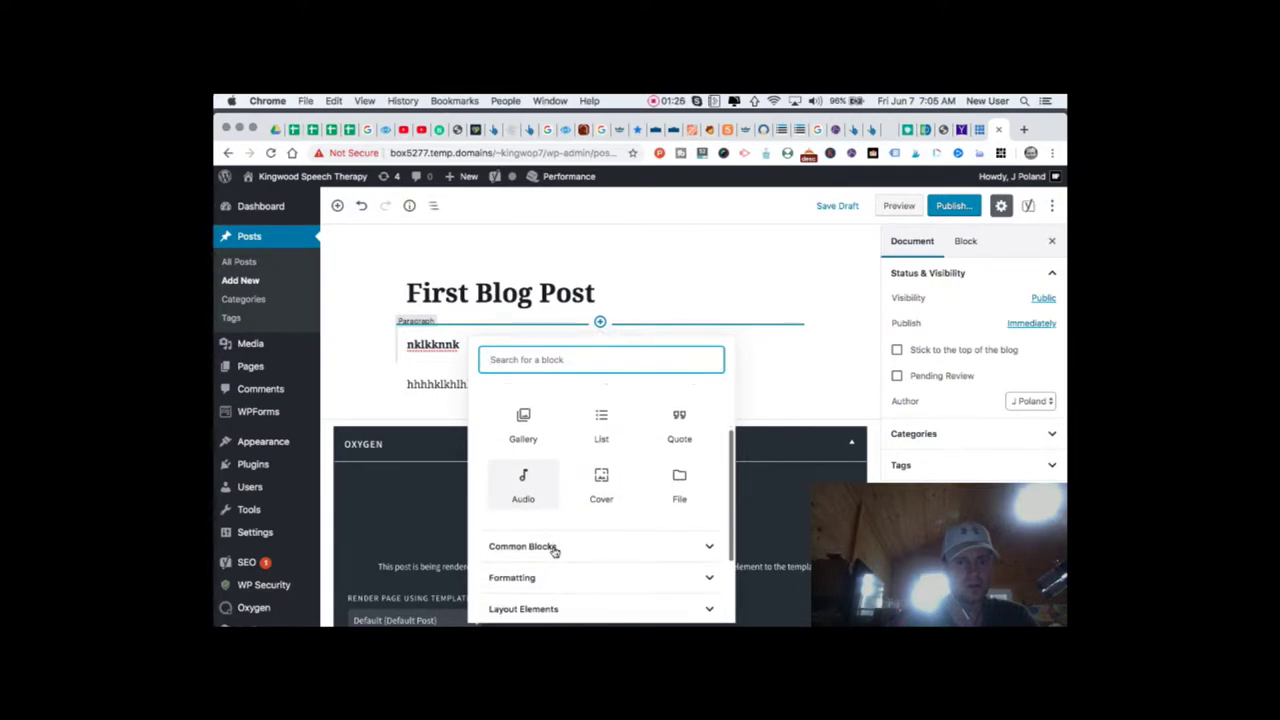
scroll(555, 551, "down", 3)
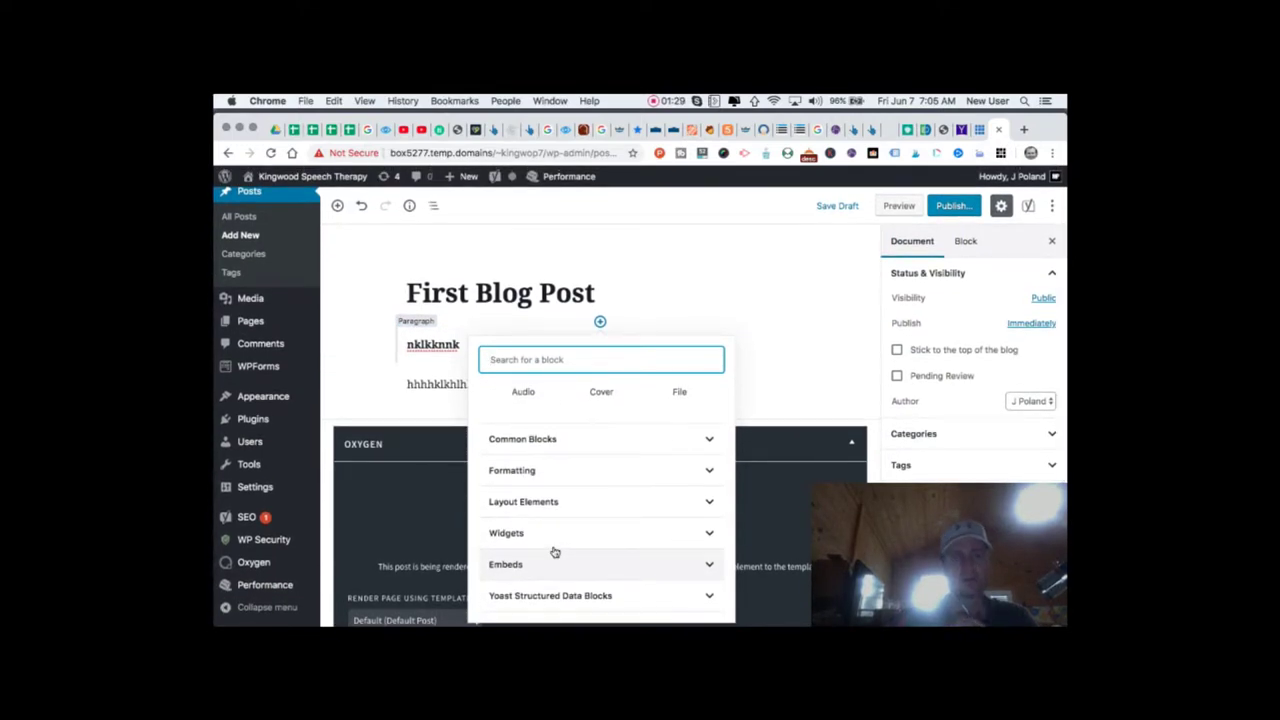
scroll(555, 552, "up", 6)
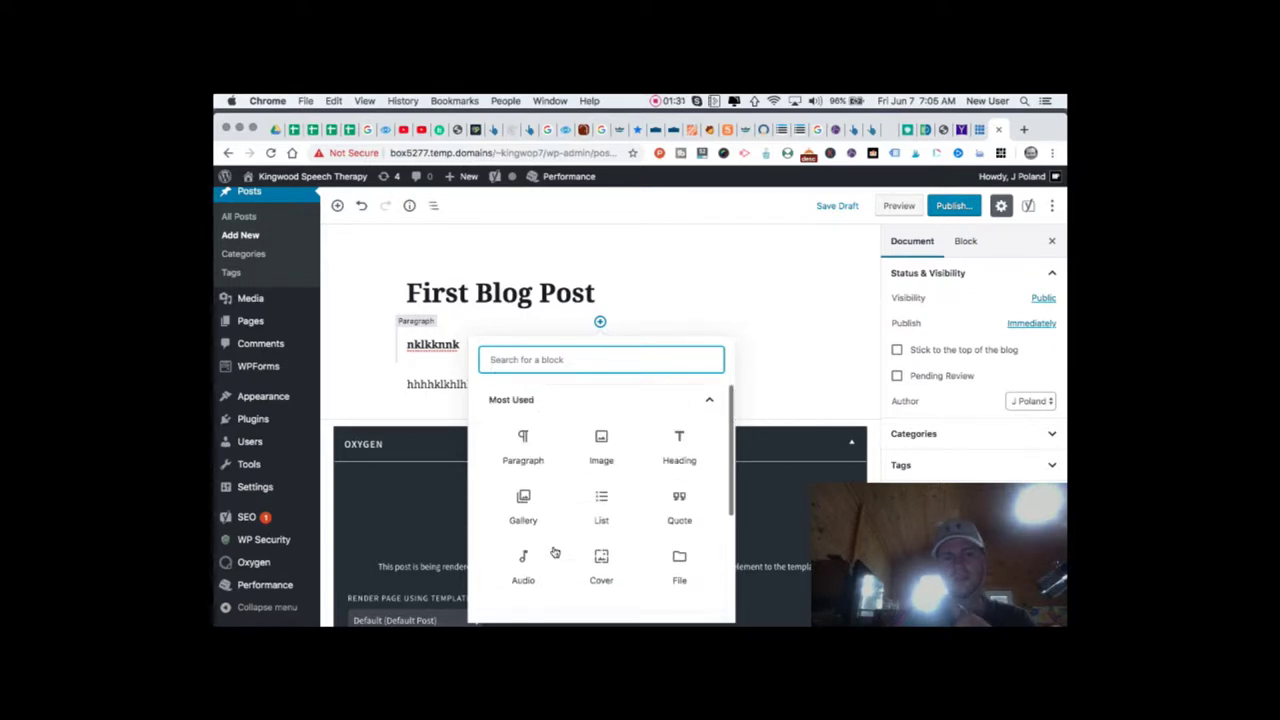
scroll(555, 552, "up", 2)
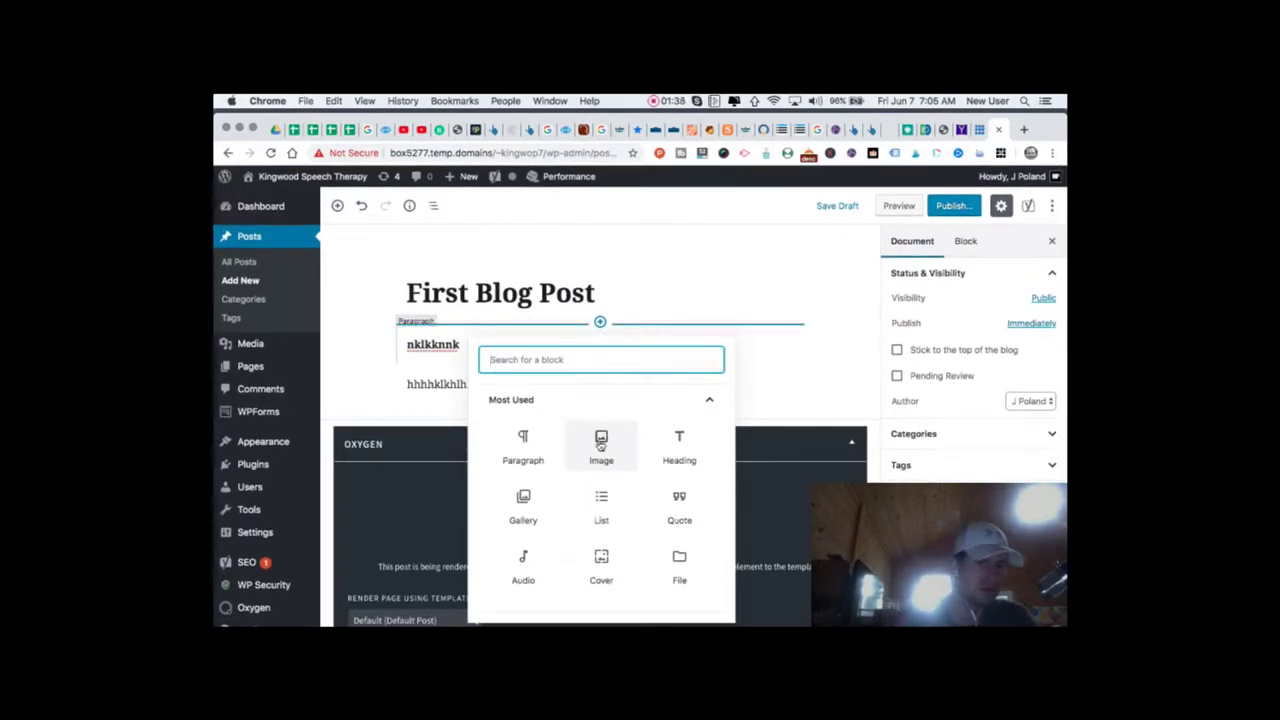
left_click(601, 445)
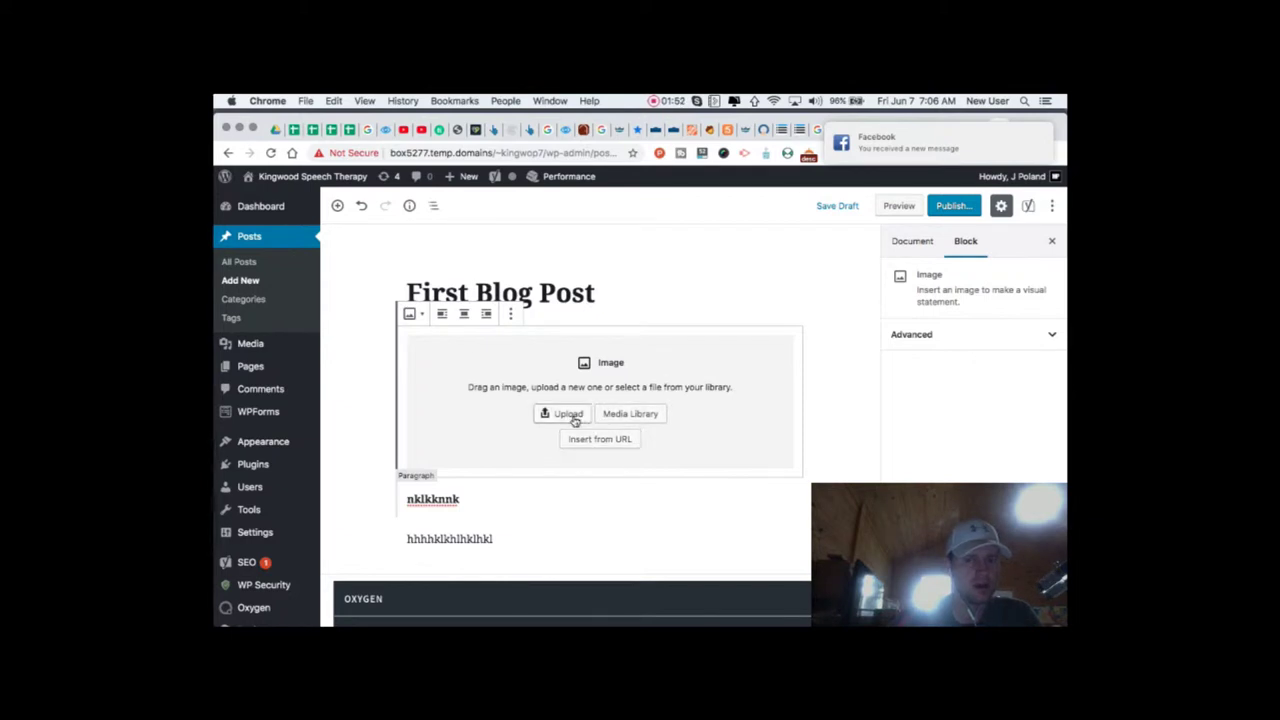
- Fill the Image block with the media library photo of the boy in the red shirt
left_click(617, 415)
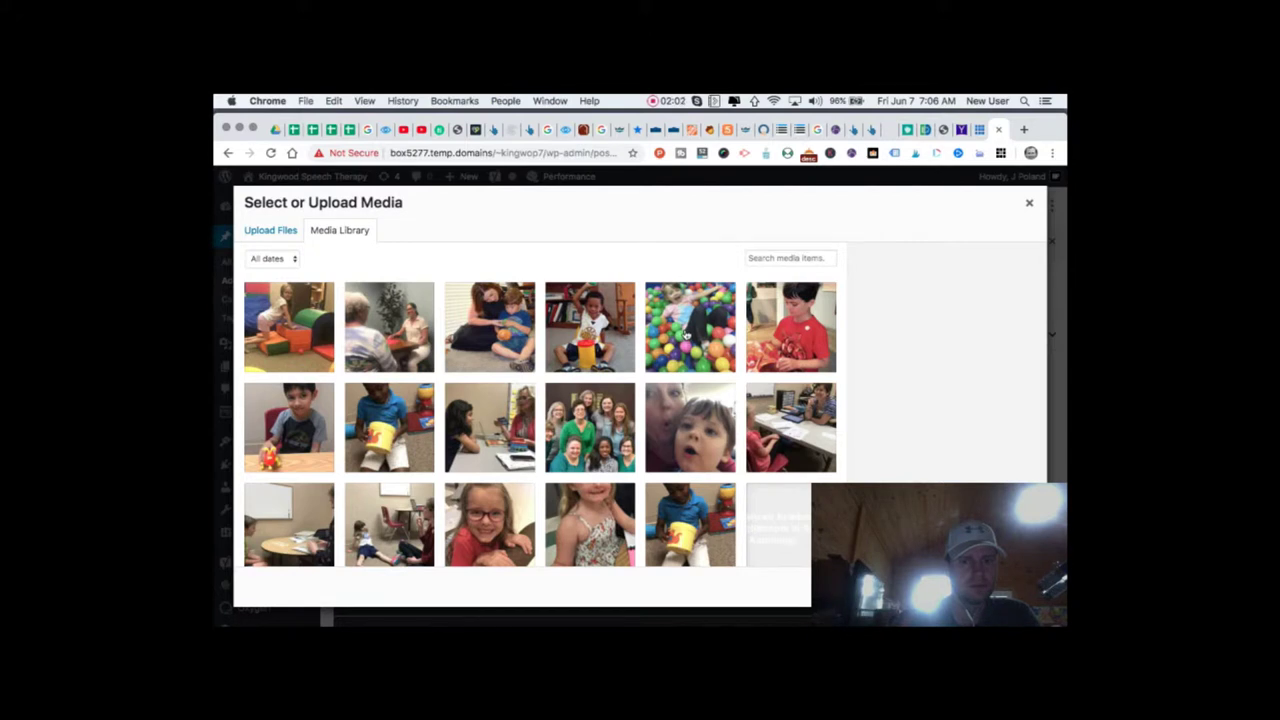
left_click(778, 352)
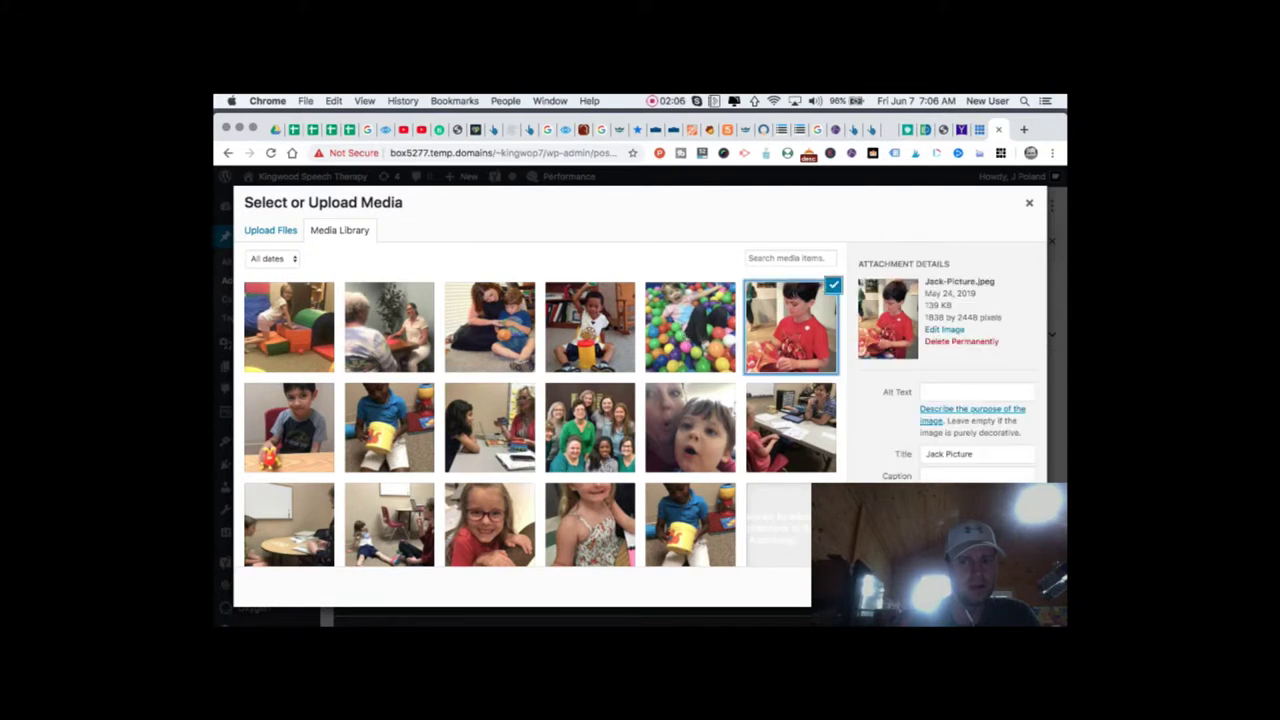
left_click(1005, 585)
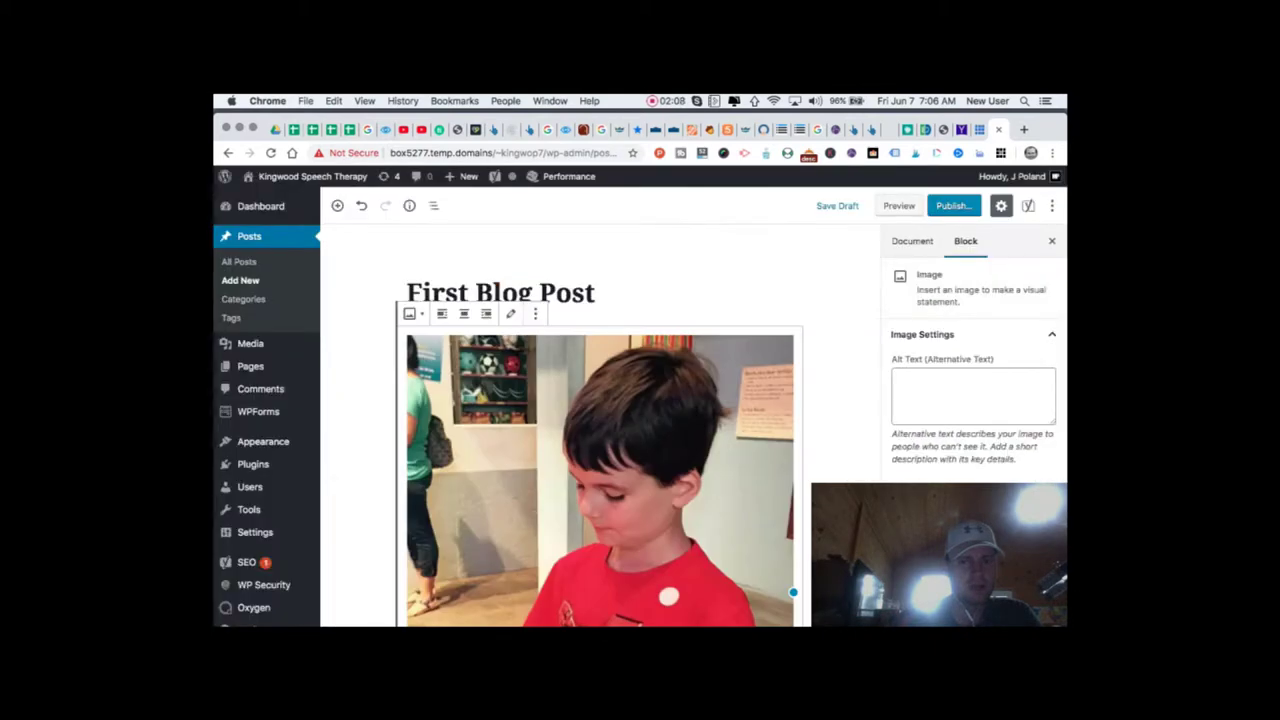
left_click(829, 320)
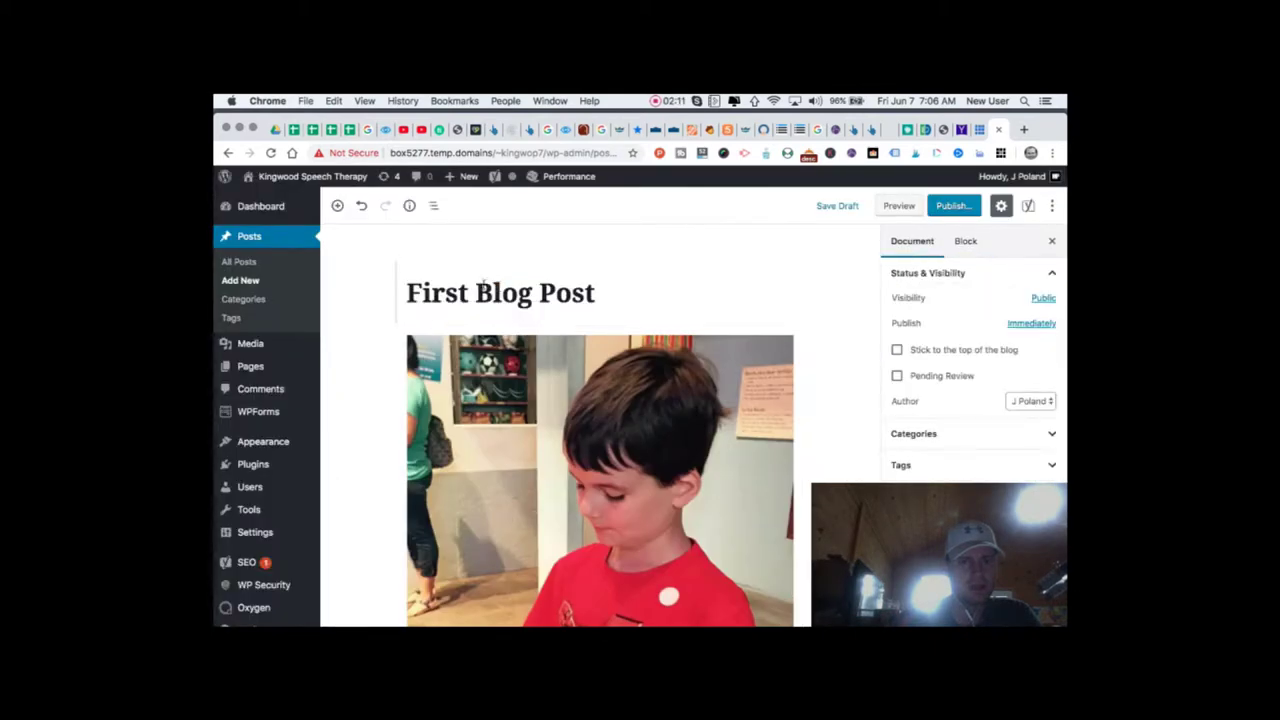
- Give the post's image the caption "Young Man"
scroll(514, 443, "down", 5)
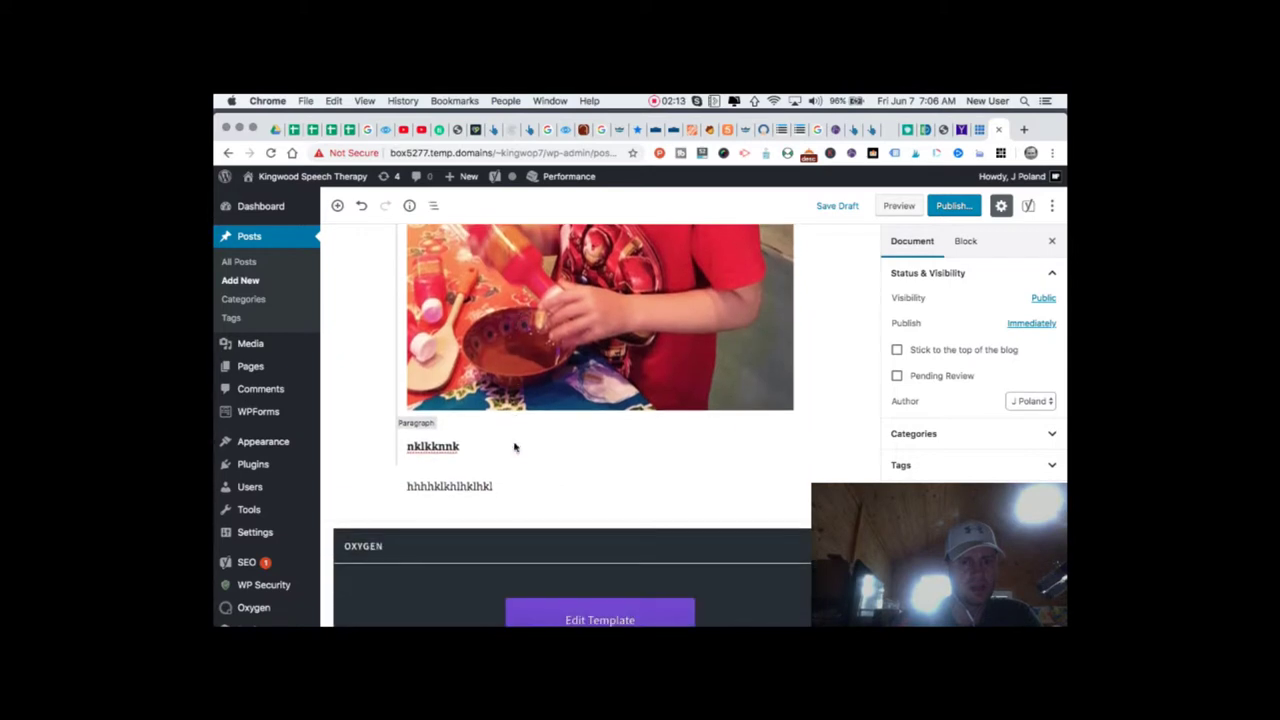
double_click(438, 447)
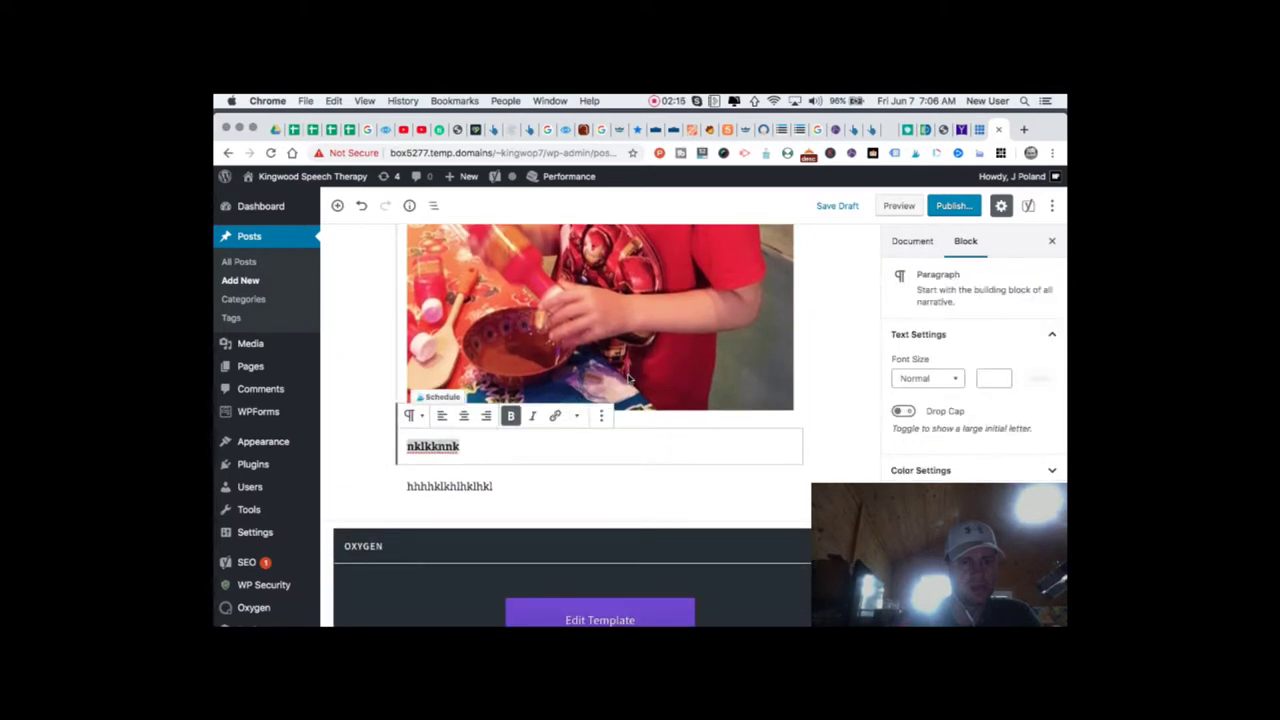
left_click(630, 378)
left_click(601, 428)
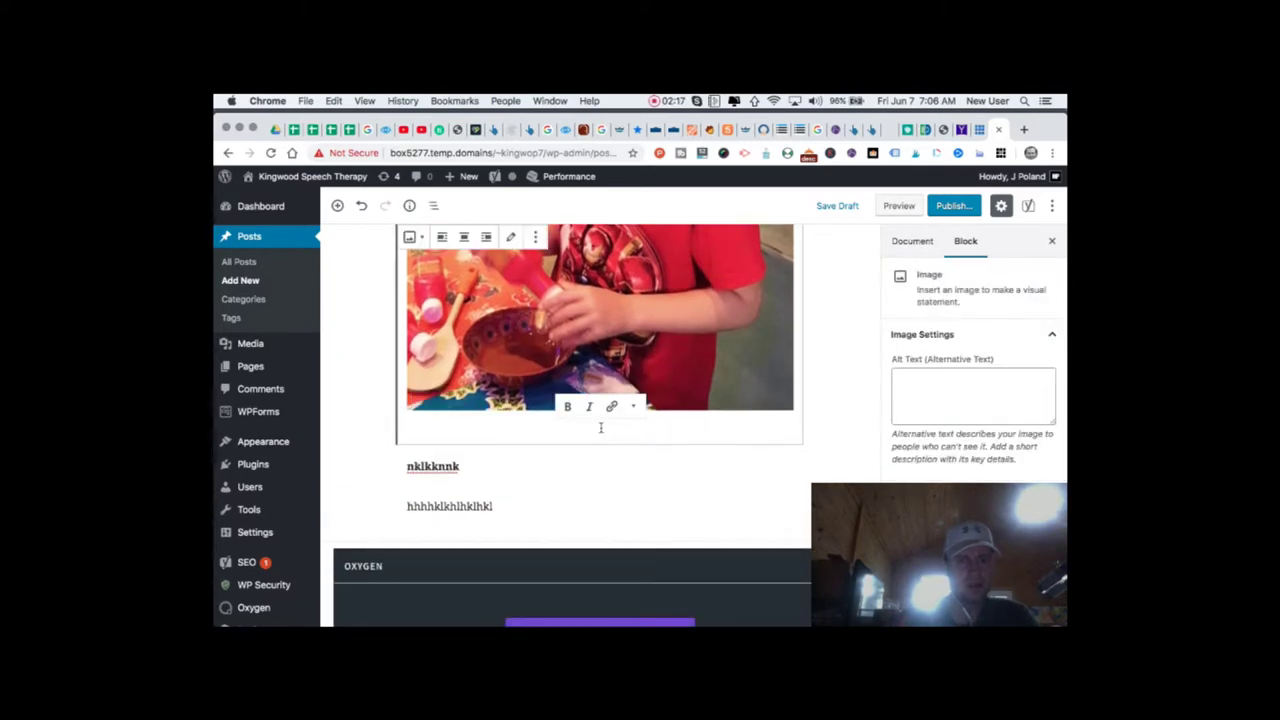
type("Young")
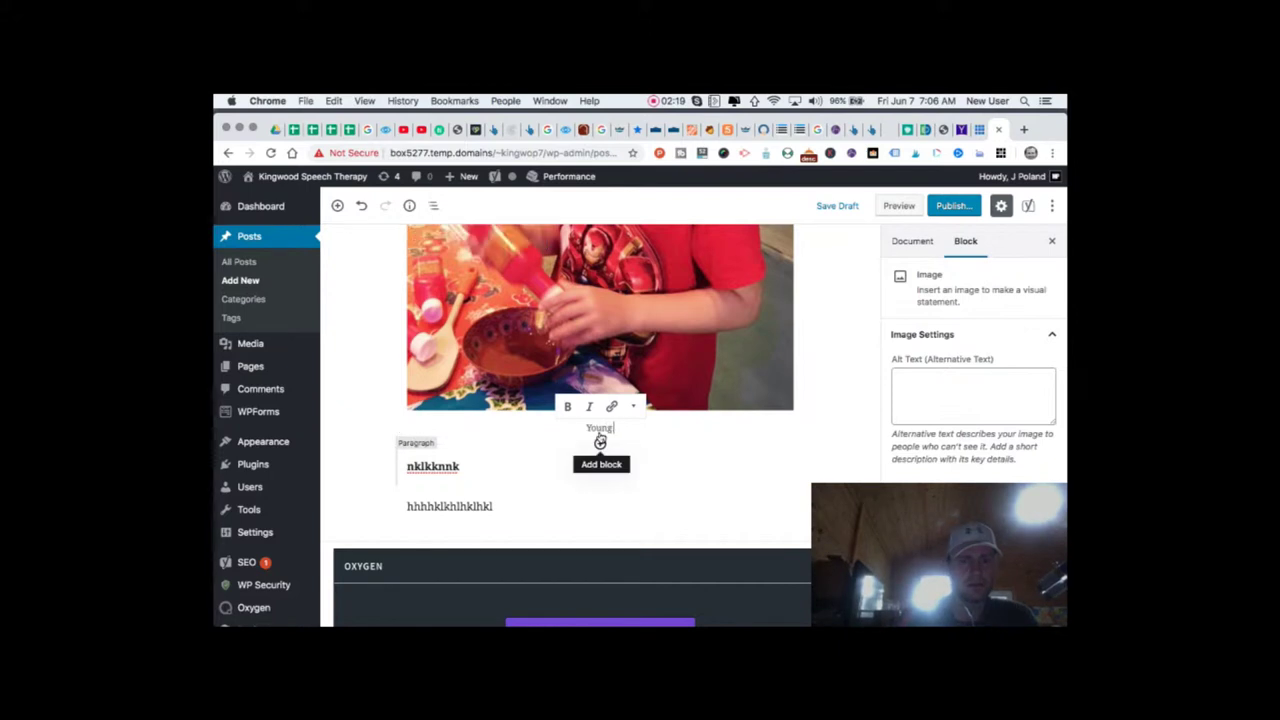
type(" Man")
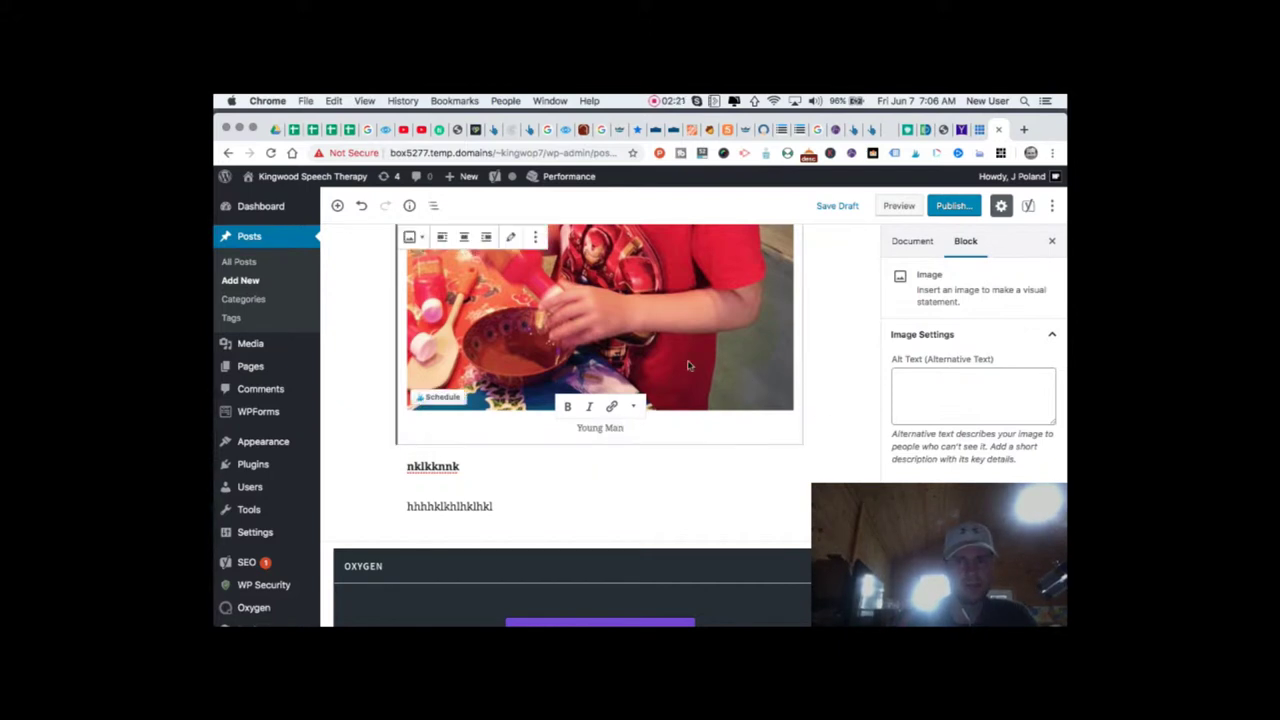
left_click(857, 357)
scroll(857, 357, "up", 5)
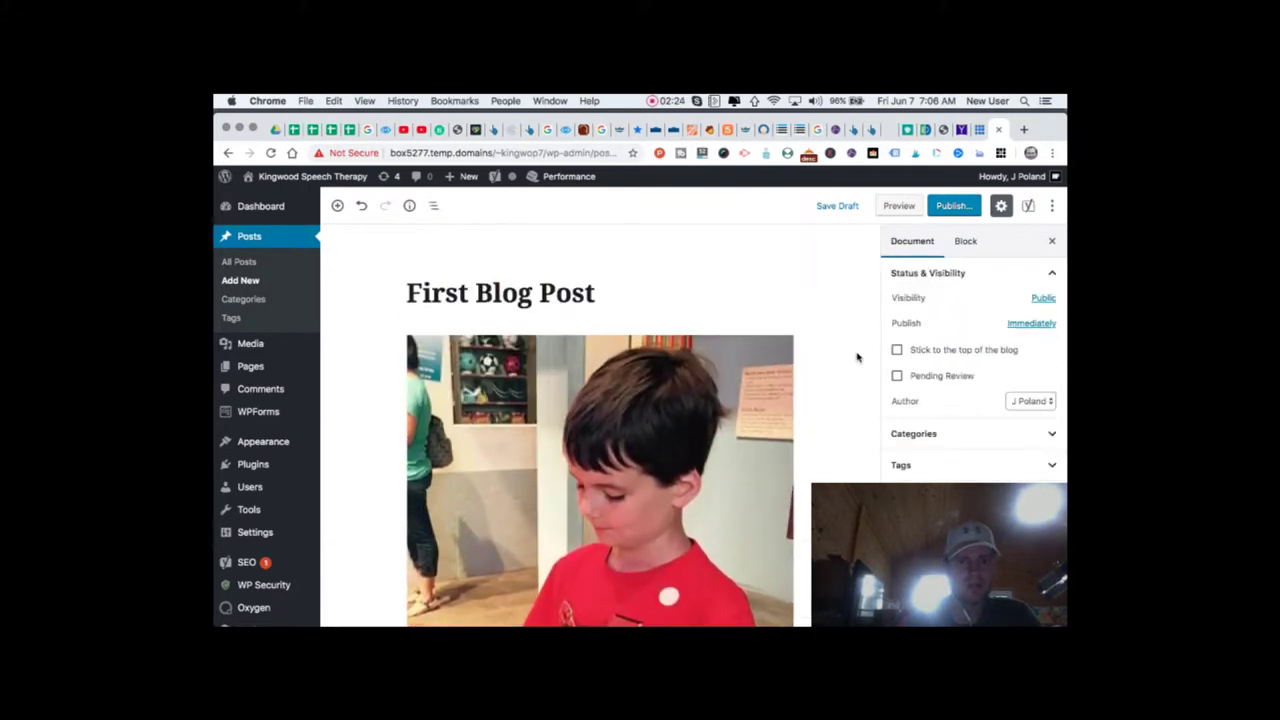
- Change the Image Size of the boy's photo block to Medium
scroll(857, 357, "down", 1)
scroll(857, 357, "down", 6)
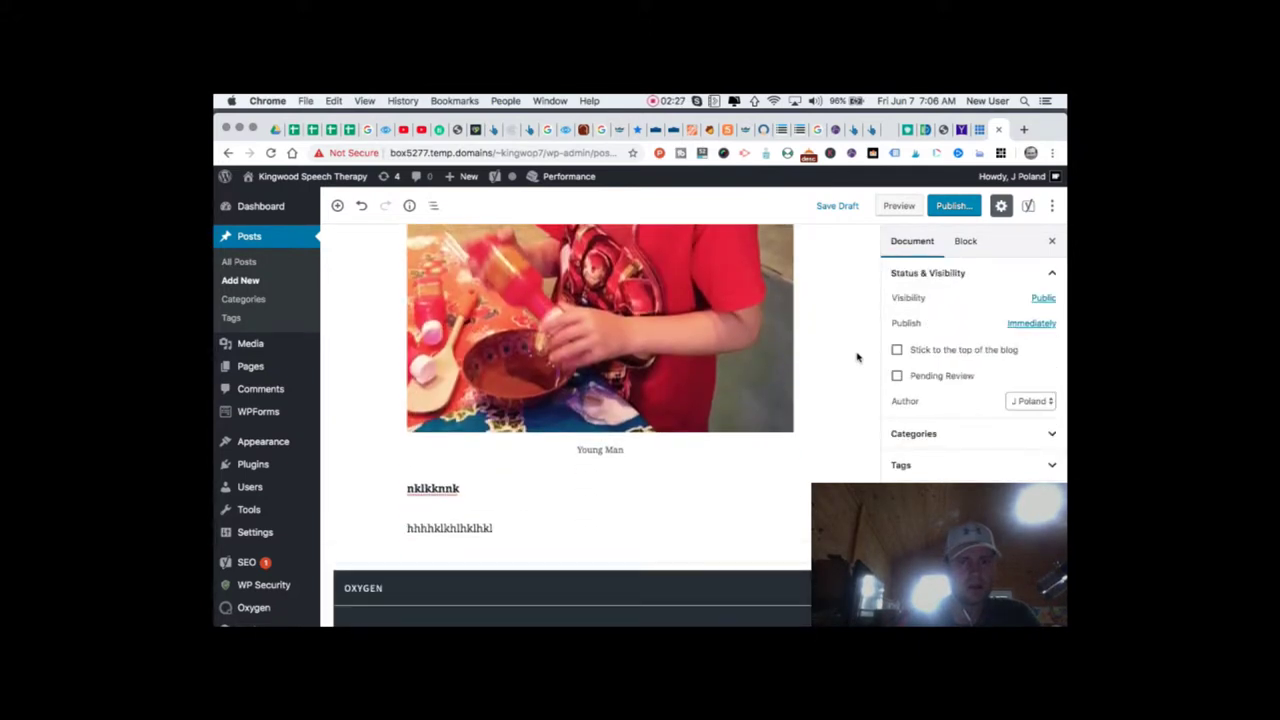
scroll(810, 352, "up", 5)
left_click(690, 345)
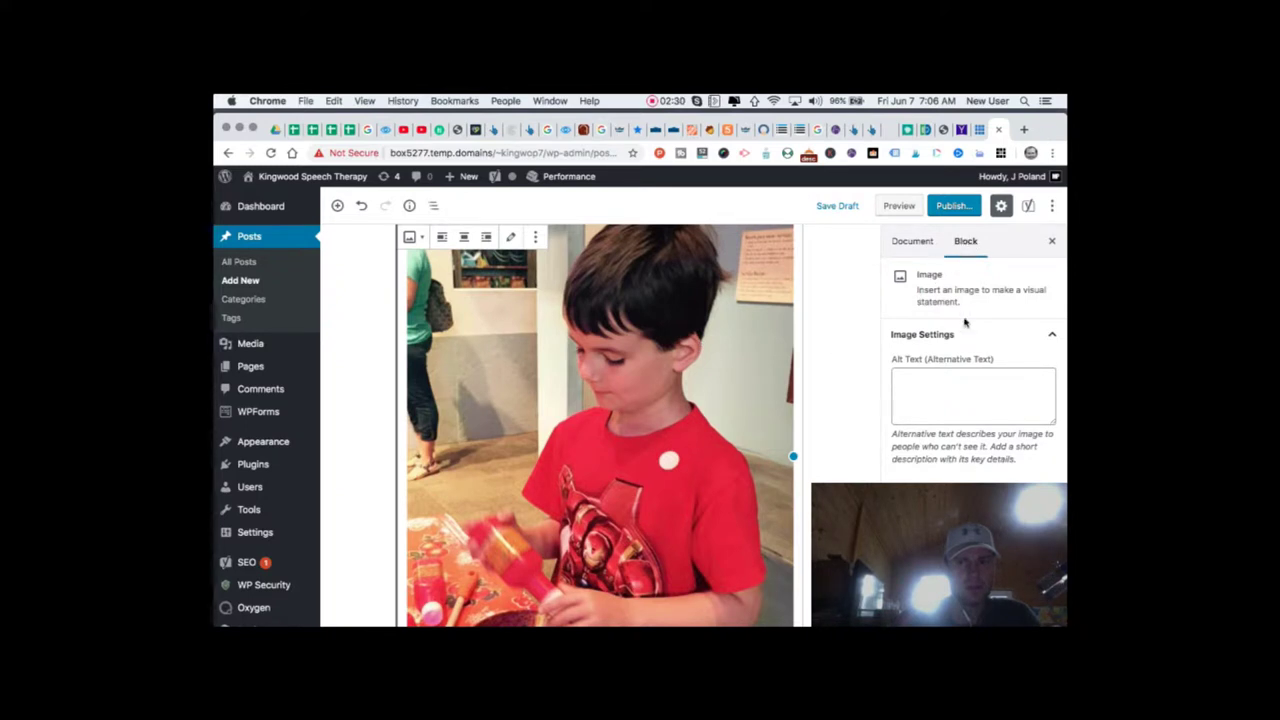
scroll(957, 440, "down", 3)
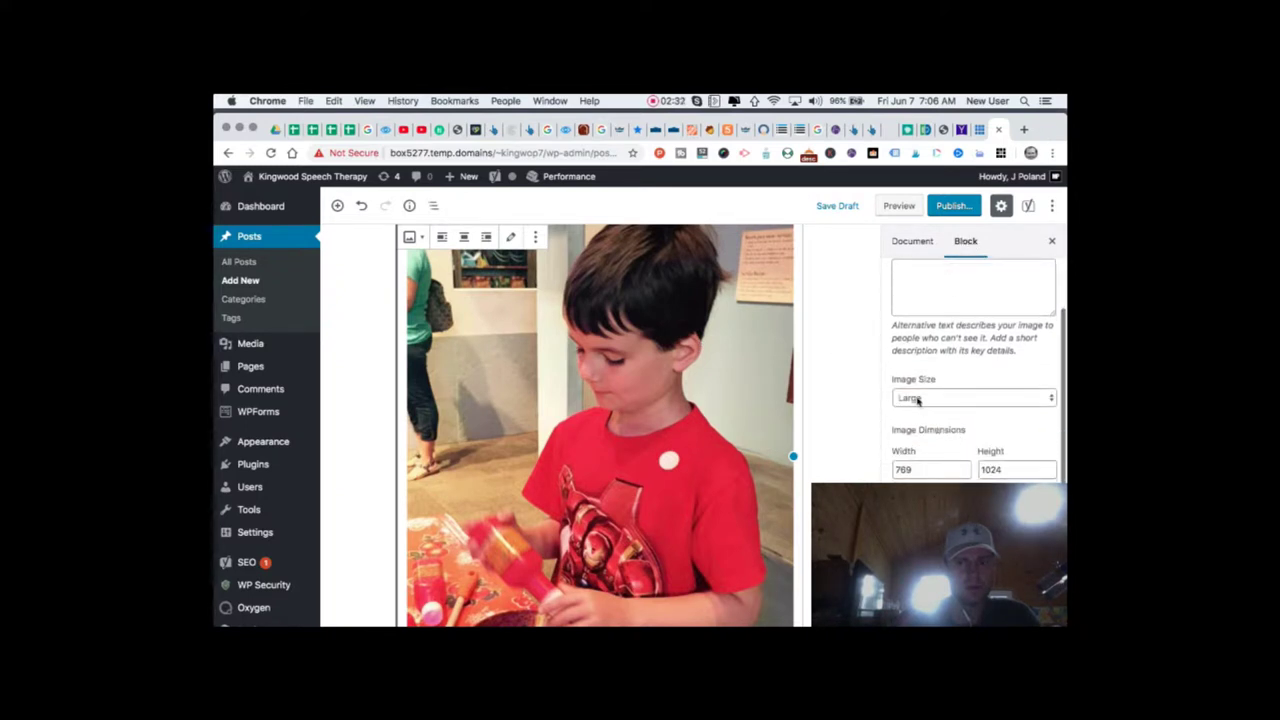
left_click(918, 399)
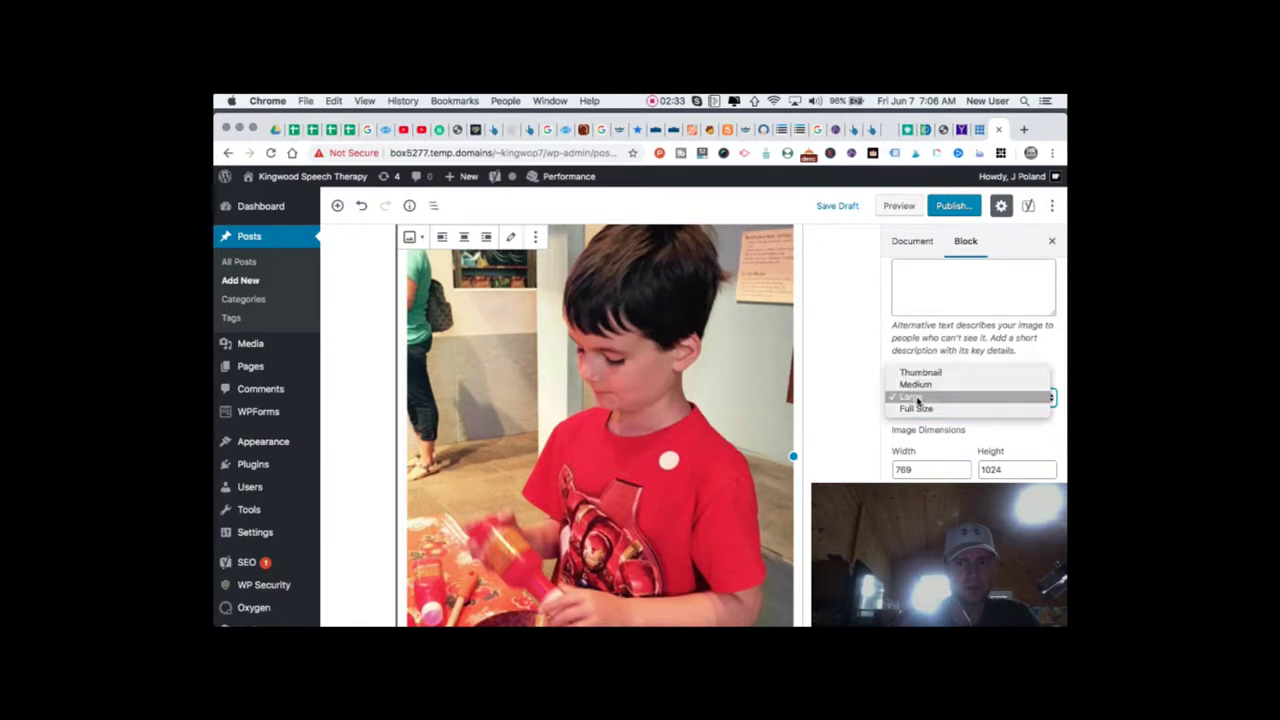
left_click(971, 385)
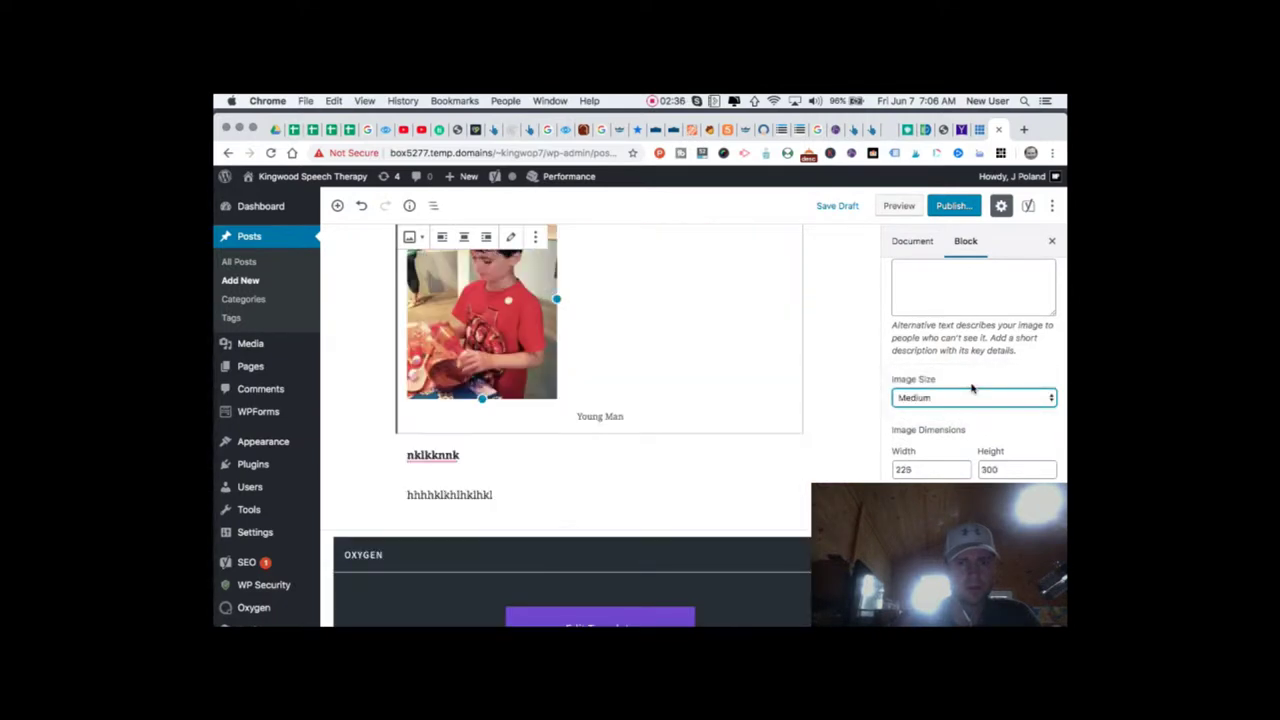
scroll(962, 413, "down", 5)
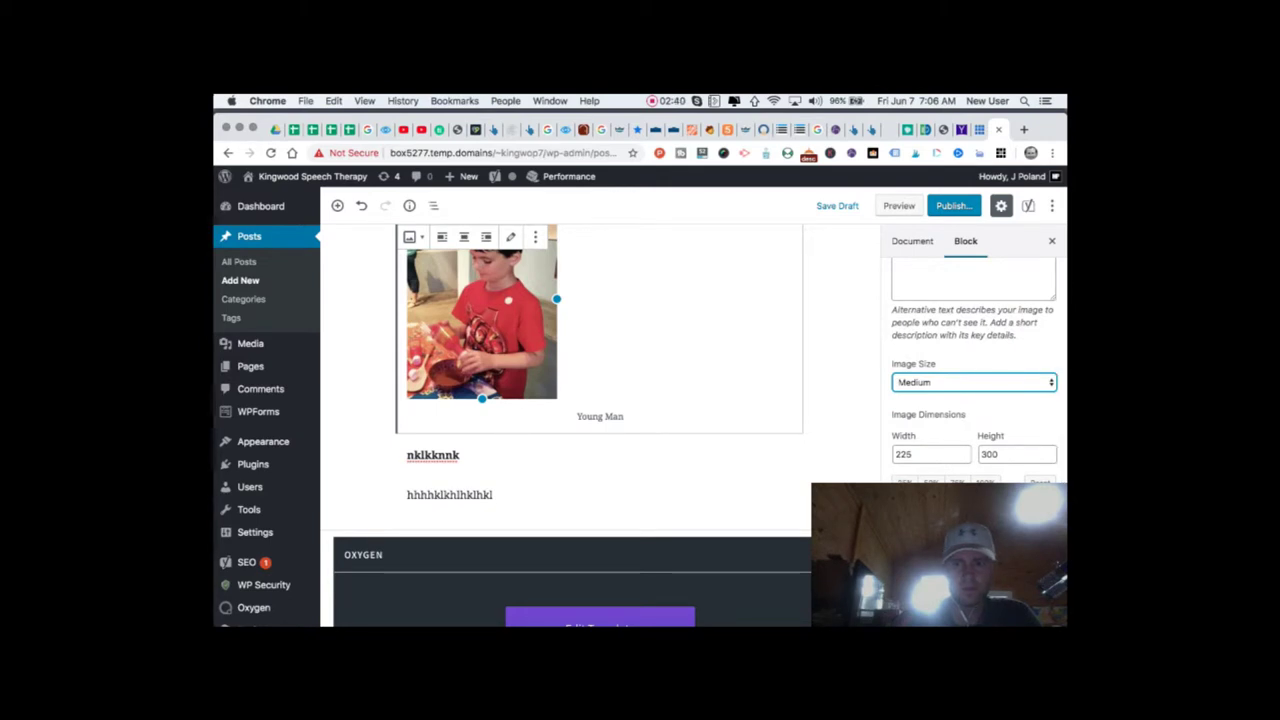
- Center-align the photo below the post title and deselect its block
scroll(850, 409, "up", 3)
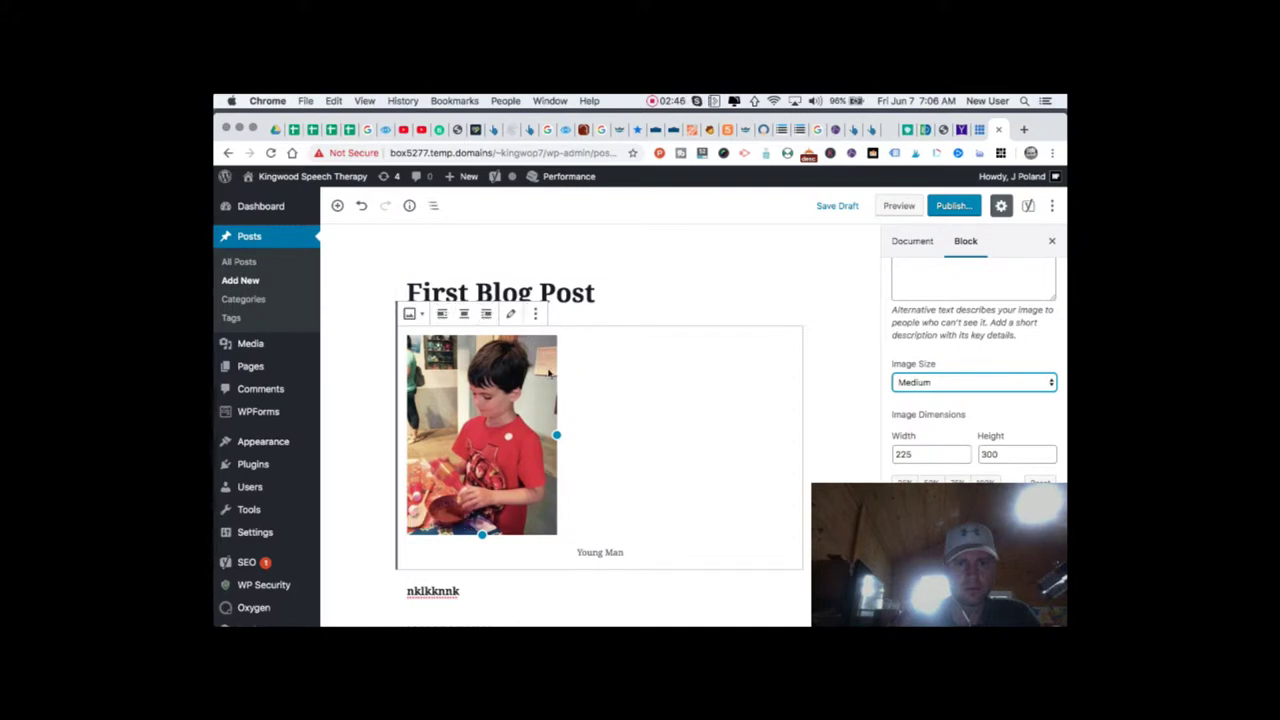
left_click(464, 316)
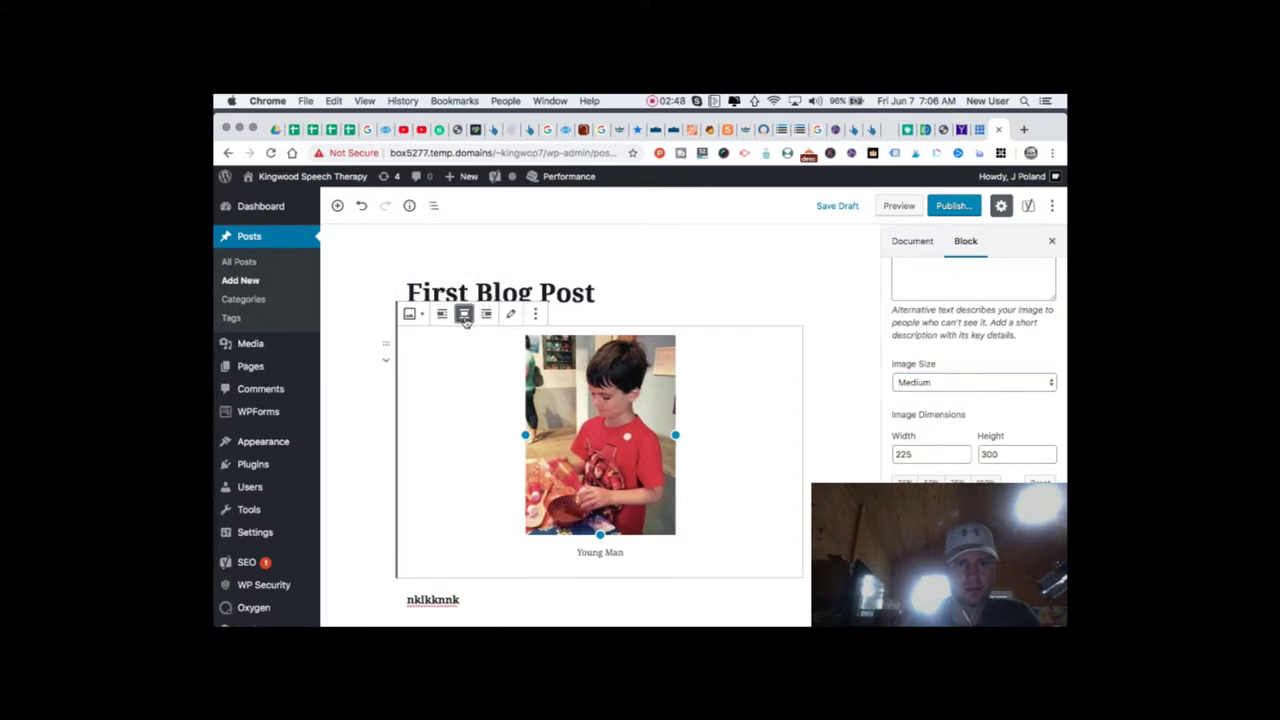
left_click(741, 282)
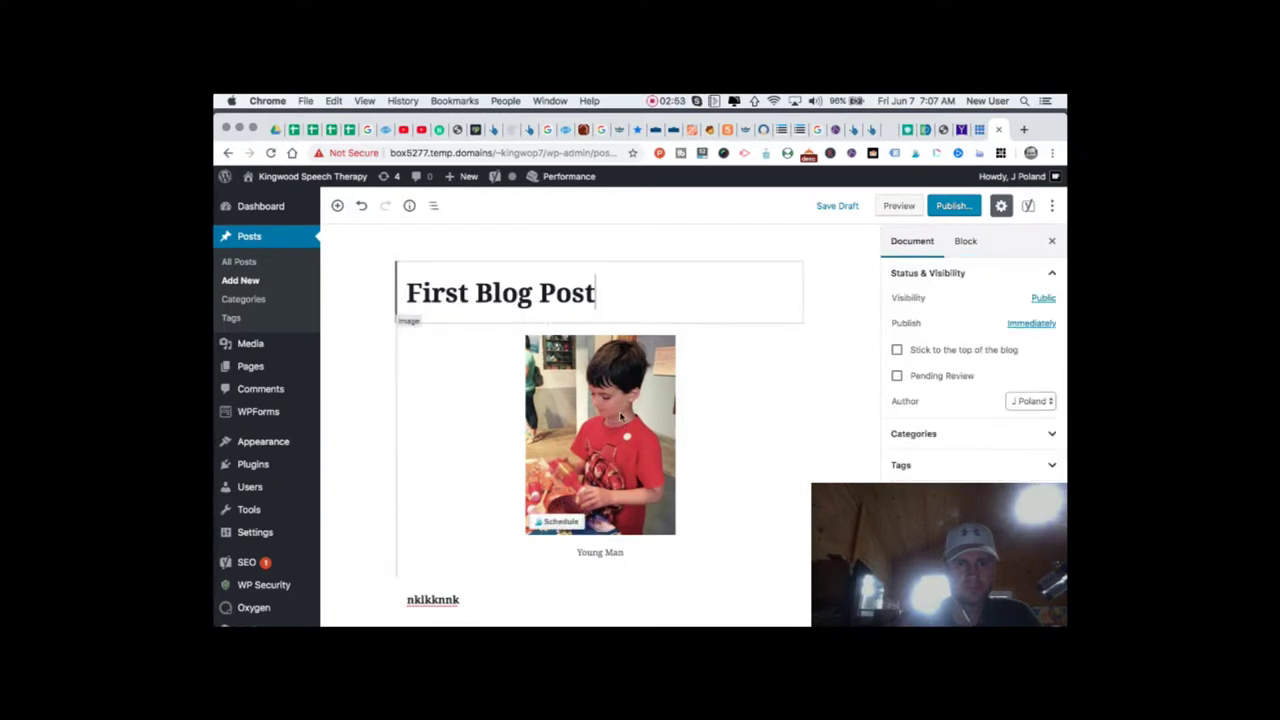
- Enlarge the centered photo with its Image Size at Large, and scale it to about 566 by 754 pixels
left_click(620, 418)
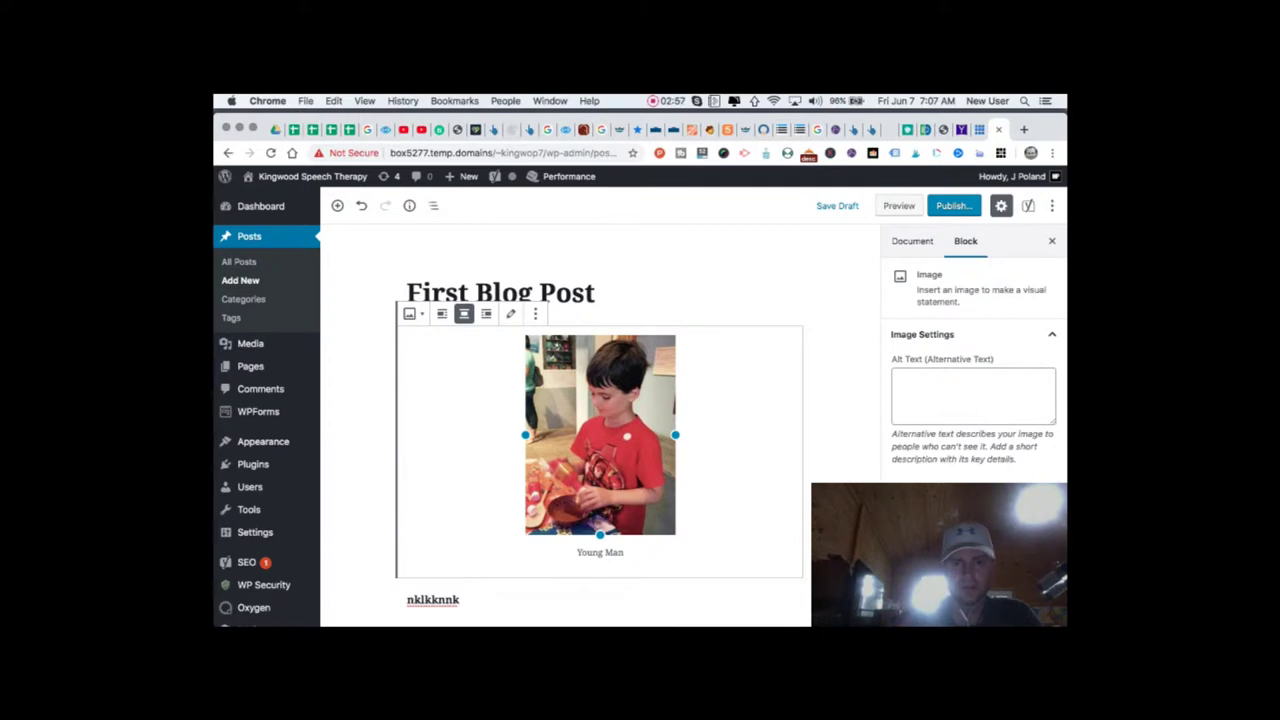
left_click_drag(675, 435, 846, 457)
scroll(702, 408, "down", 10)
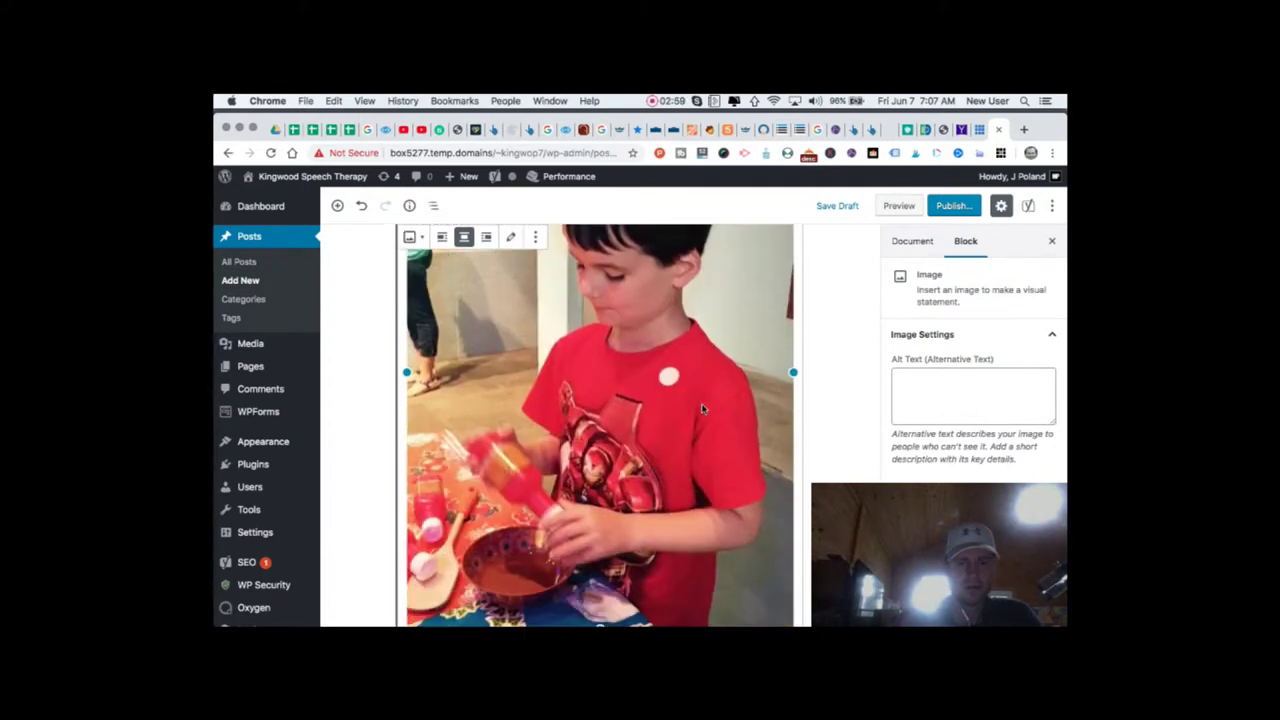
scroll(702, 408, "up", 10)
scroll(556, 323, "down", 1)
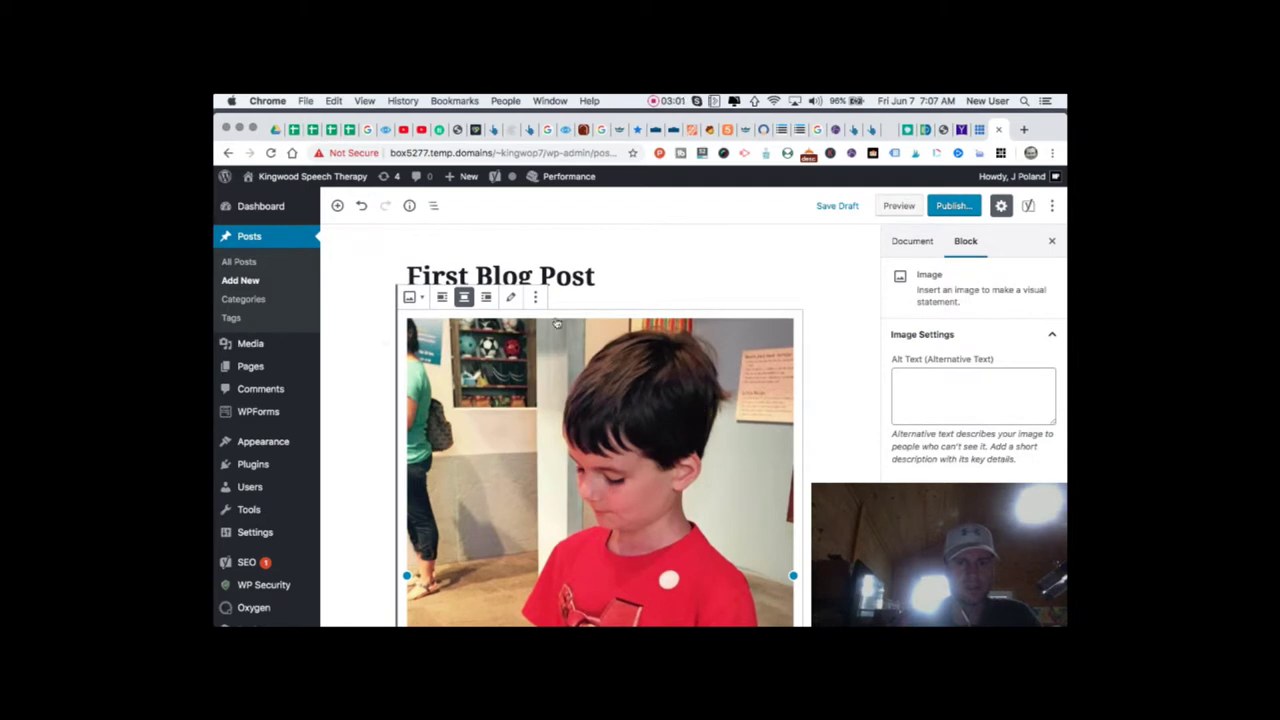
scroll(661, 450, "down", 3)
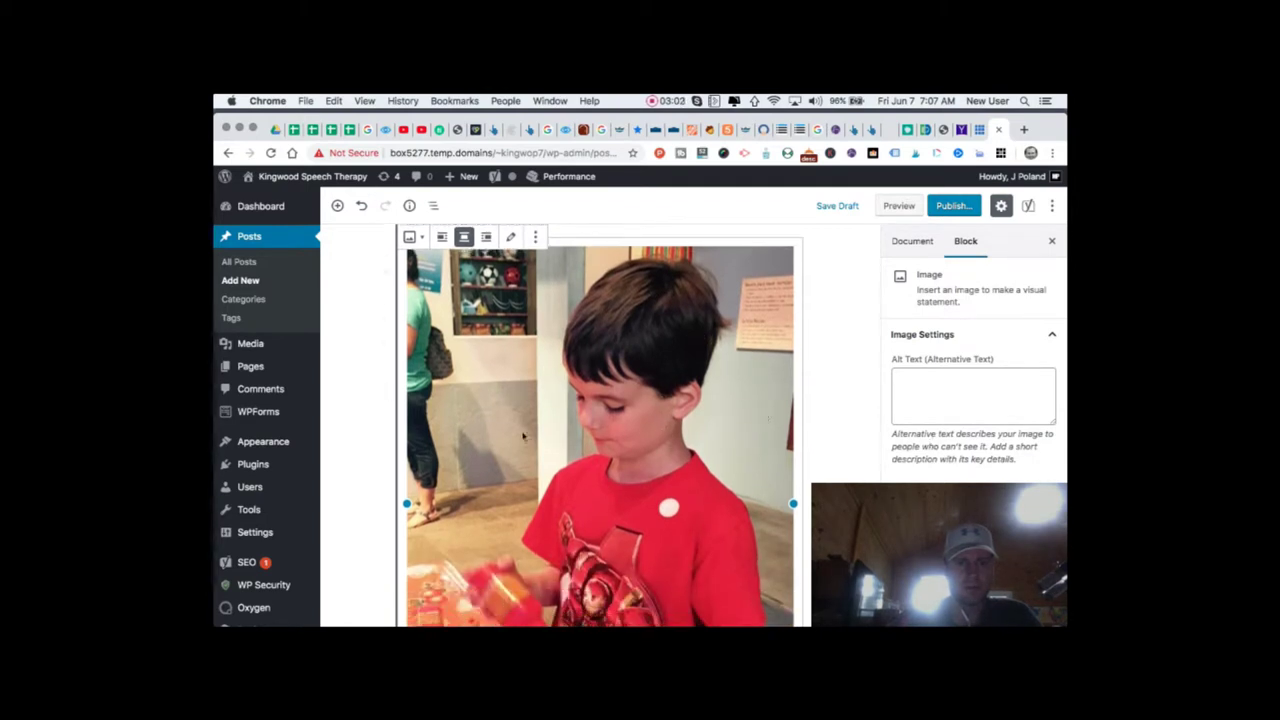
scroll(607, 410, "down", 5)
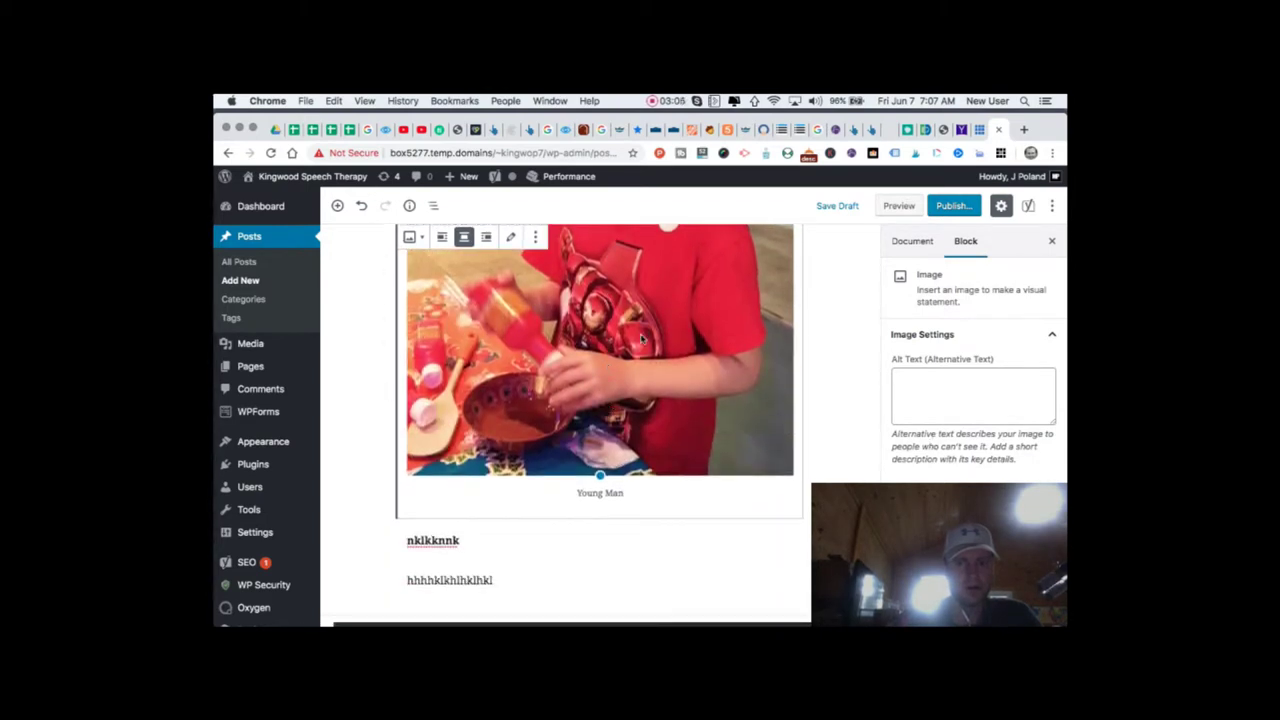
scroll(960, 470, "down", 4)
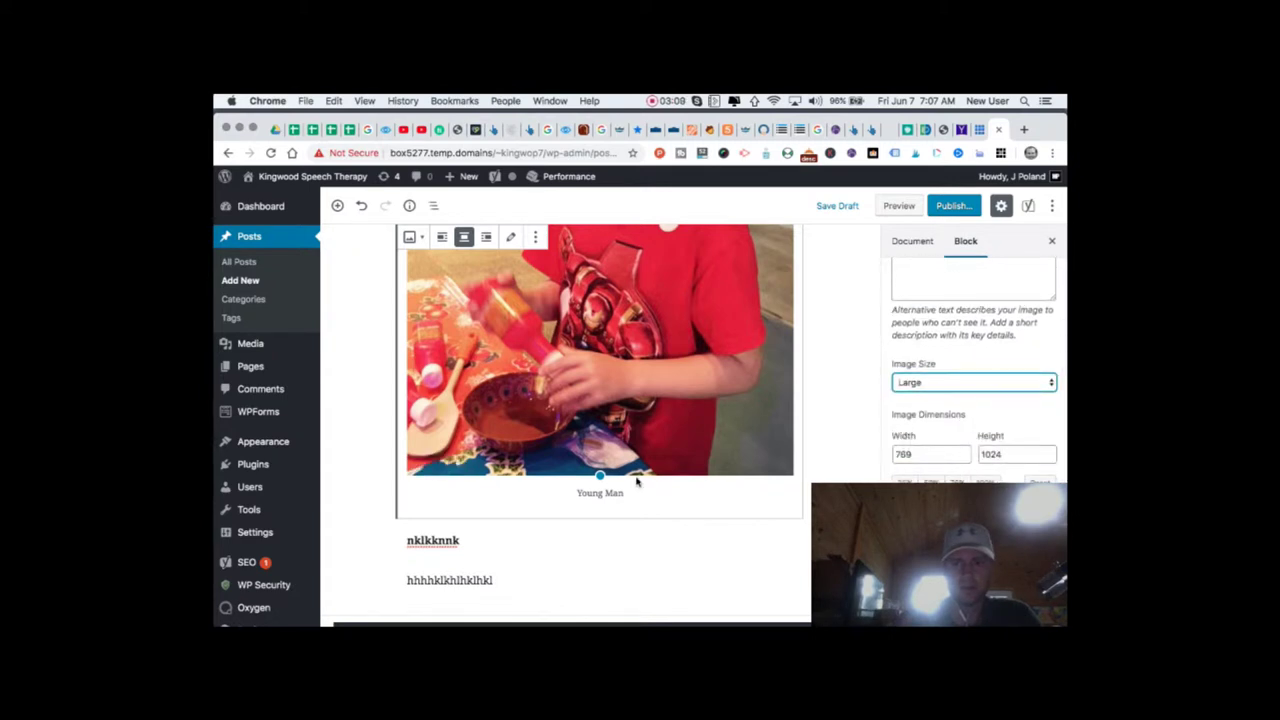
mouse_move(599, 476)
left_mouse_down()
mouse_move(588, 422)
mouse_move(598, 464)
left_mouse_up()
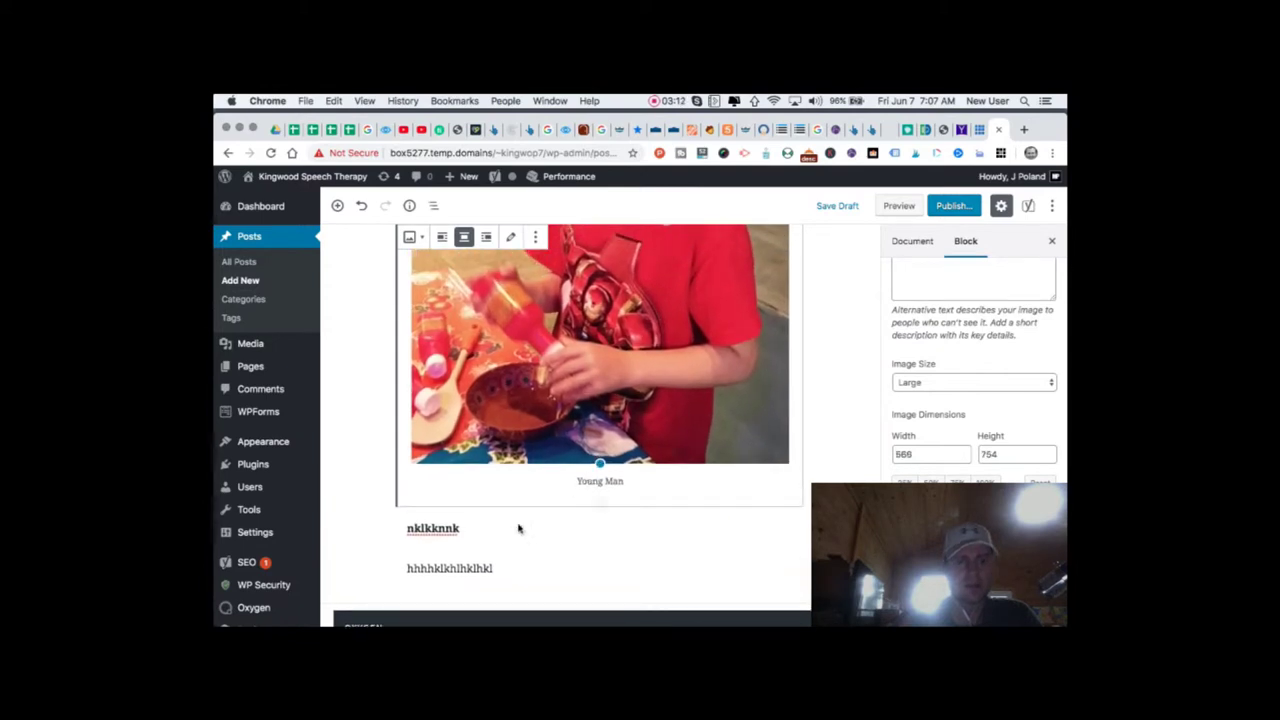
- Replace the text of the bold paragraph below the image with "This our first blog post"
left_click(433, 527)
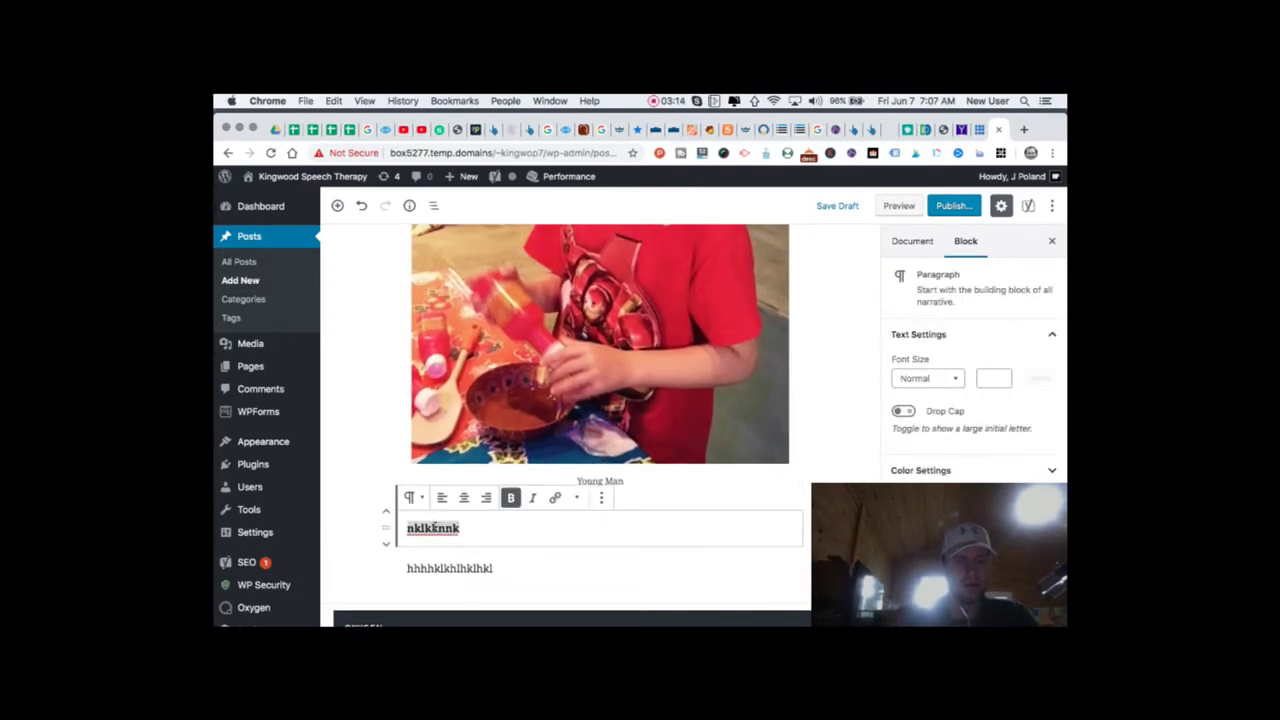
type("This i")
triple_click(435, 527)
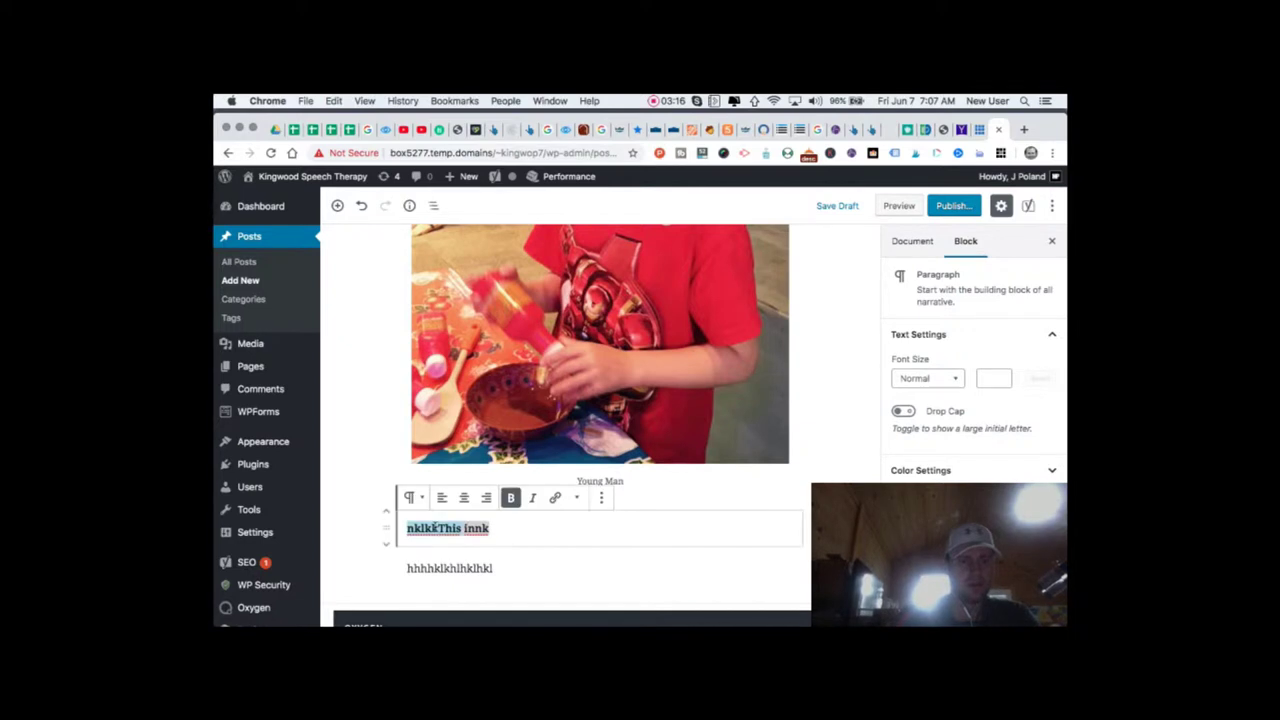
type("This o")
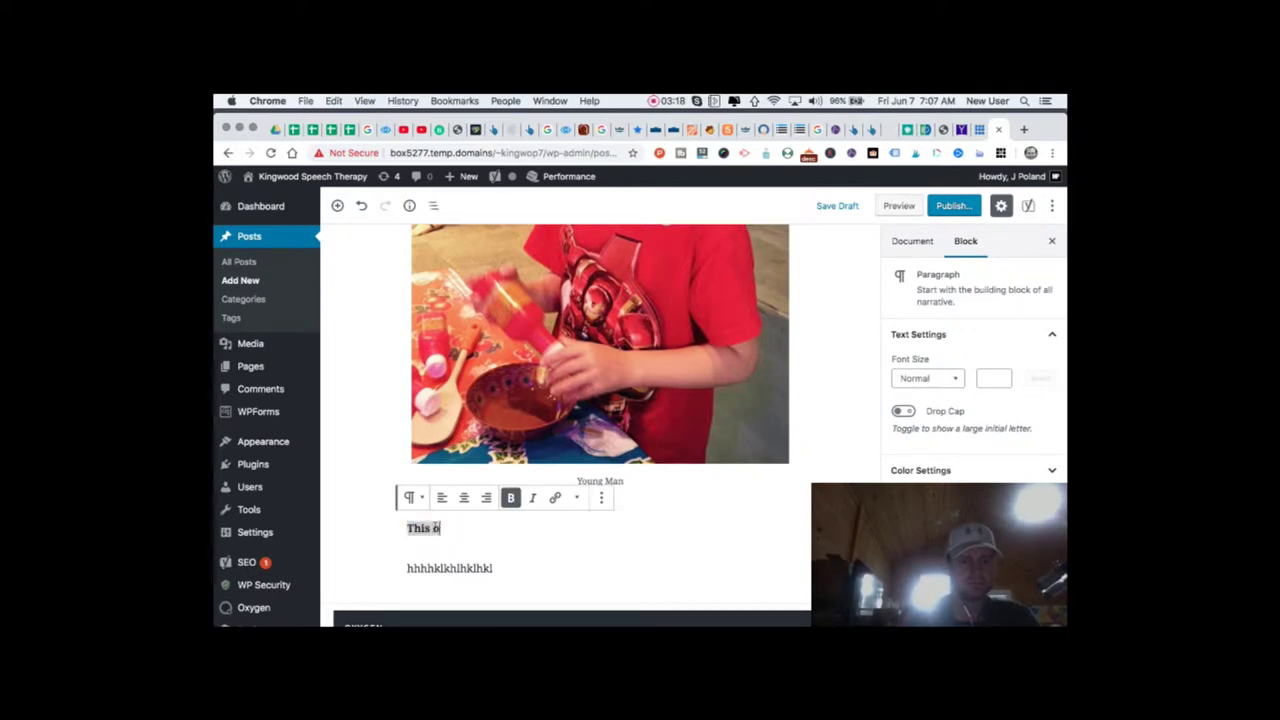
type("first")
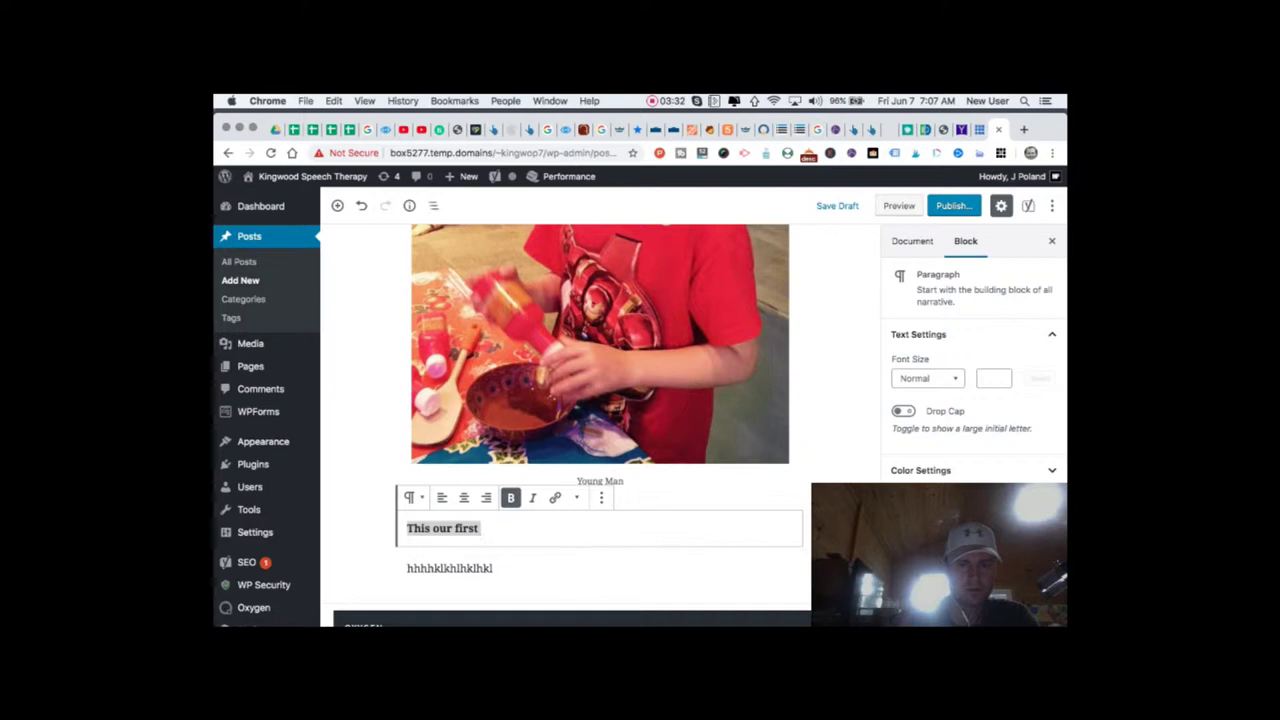
key("Right")
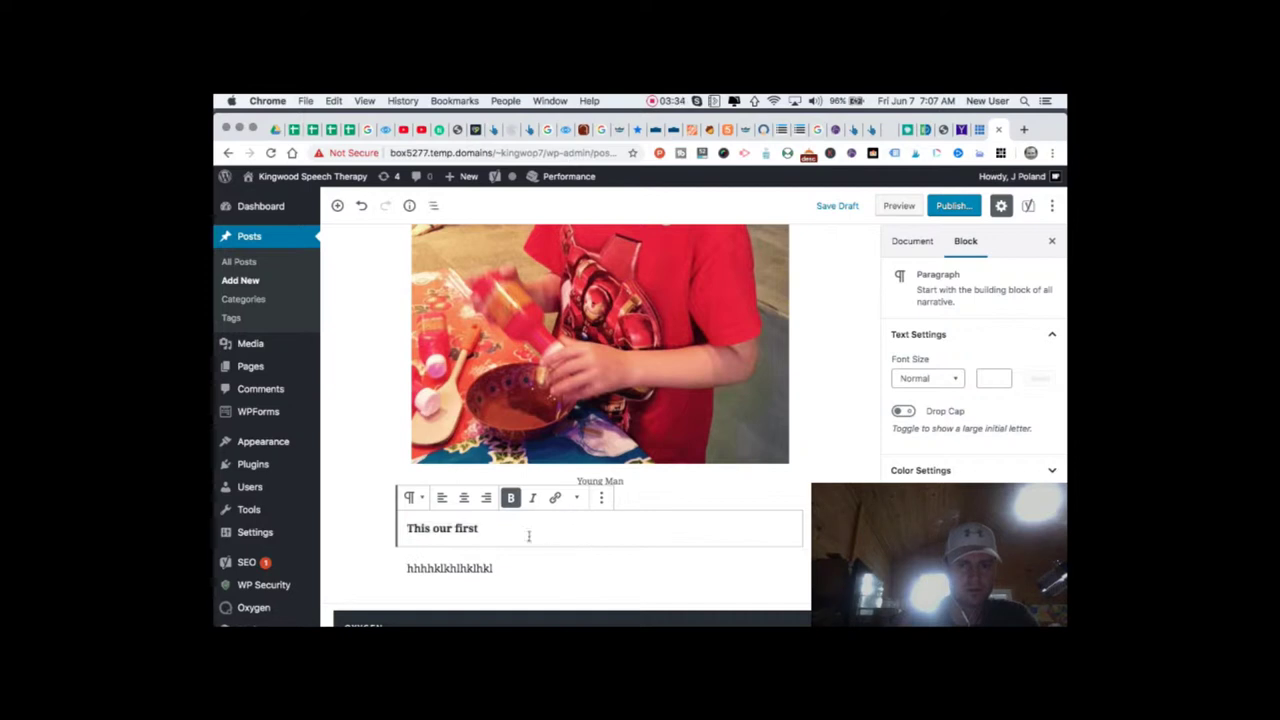
triple_click(510, 528)
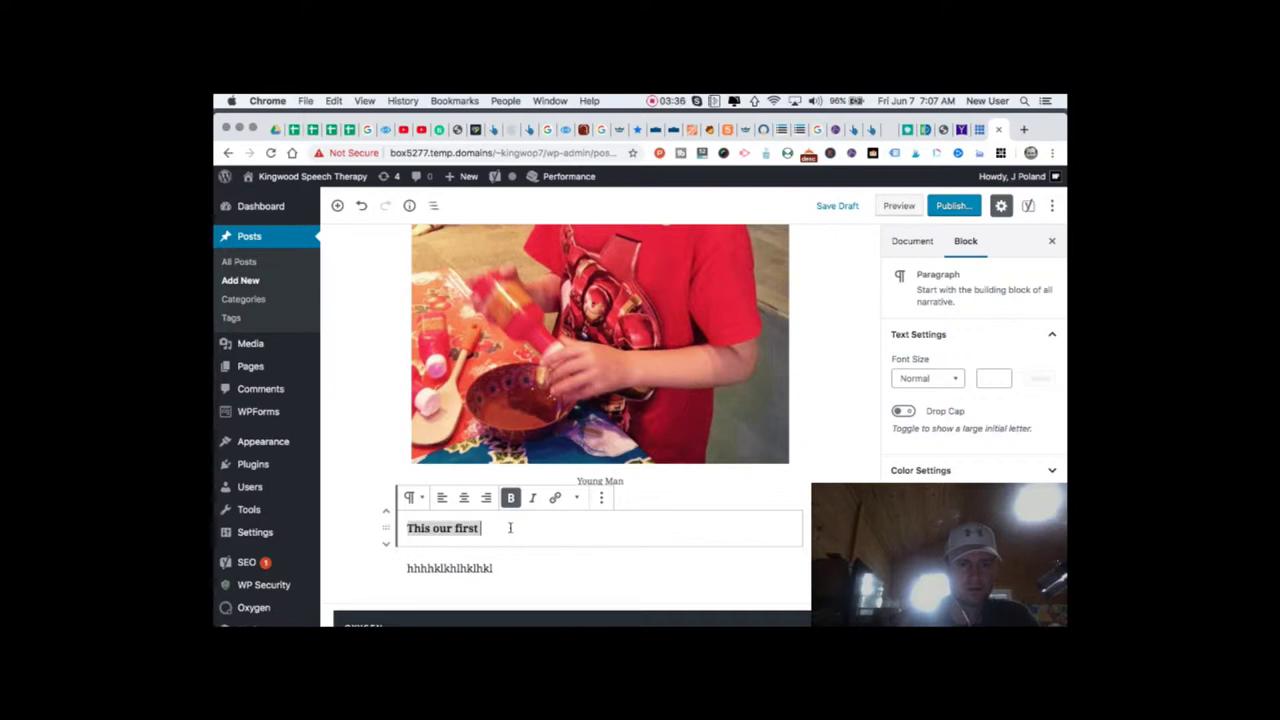
type("b")
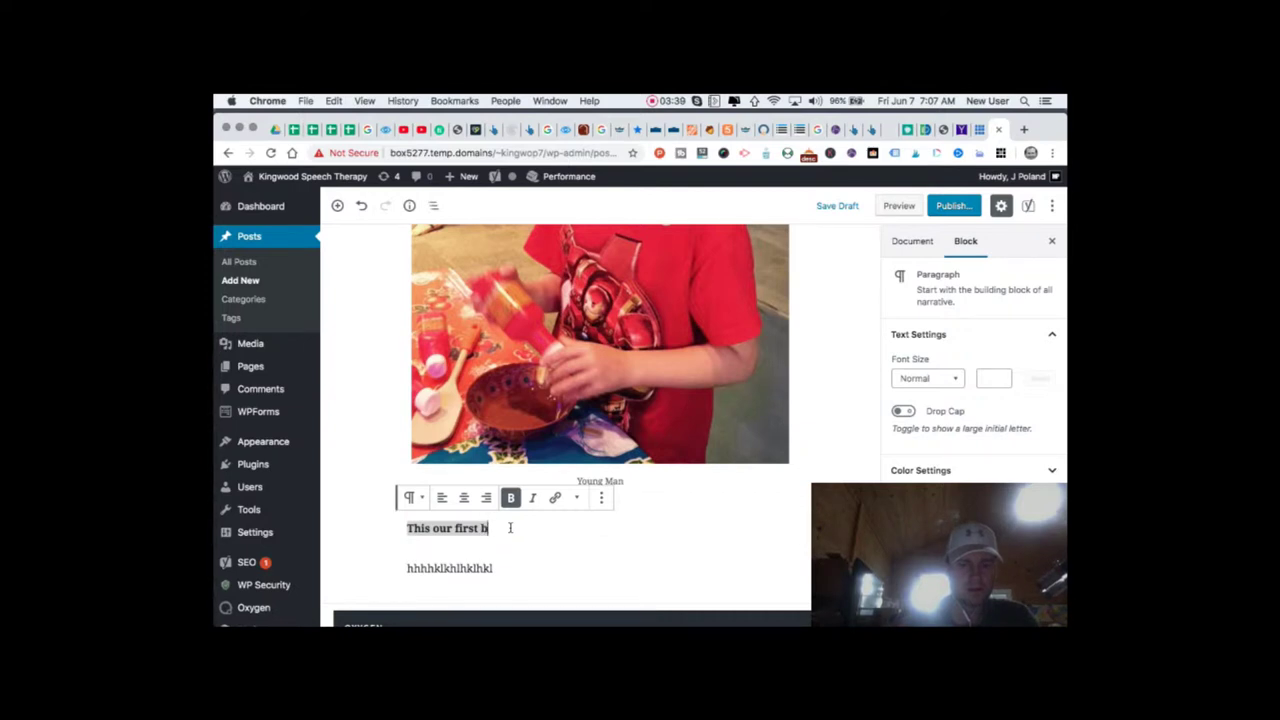
type("log post")
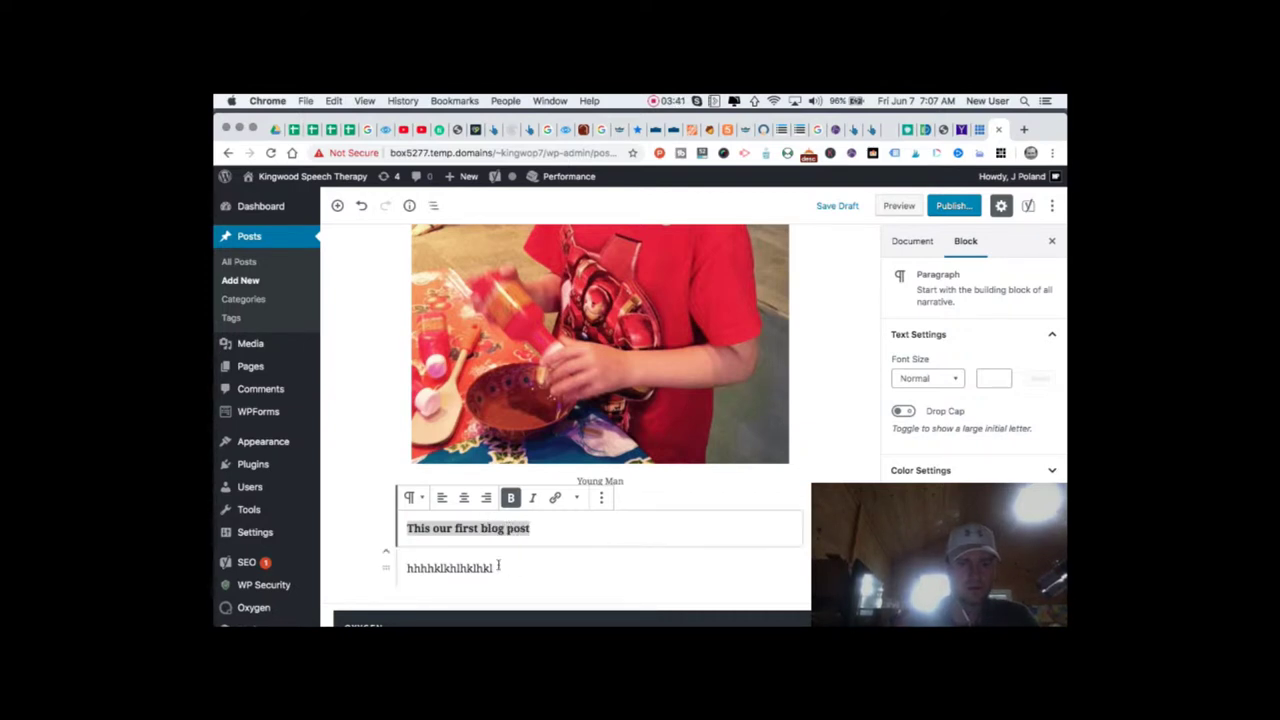
- Append ". Thank you for" to the end of the "hhhhklkhlhklhkl" paragraph
left_click(498, 567)
type(". Thank")
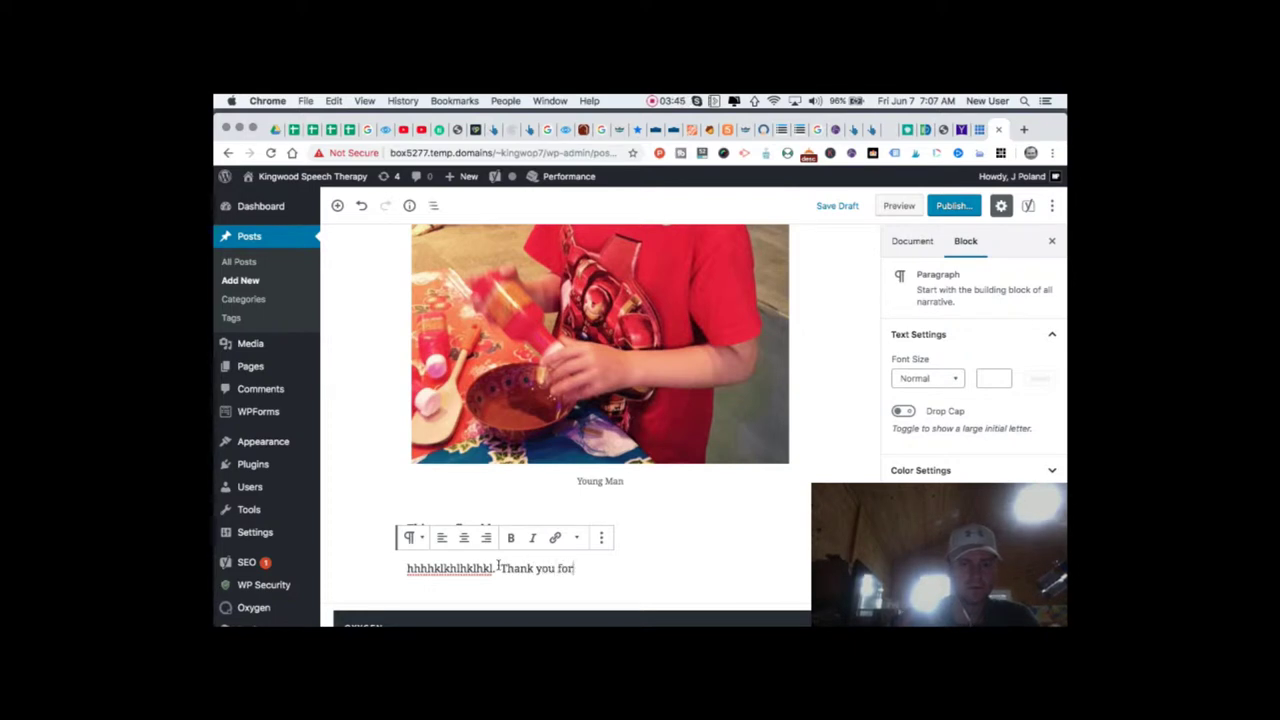
type(" you for")
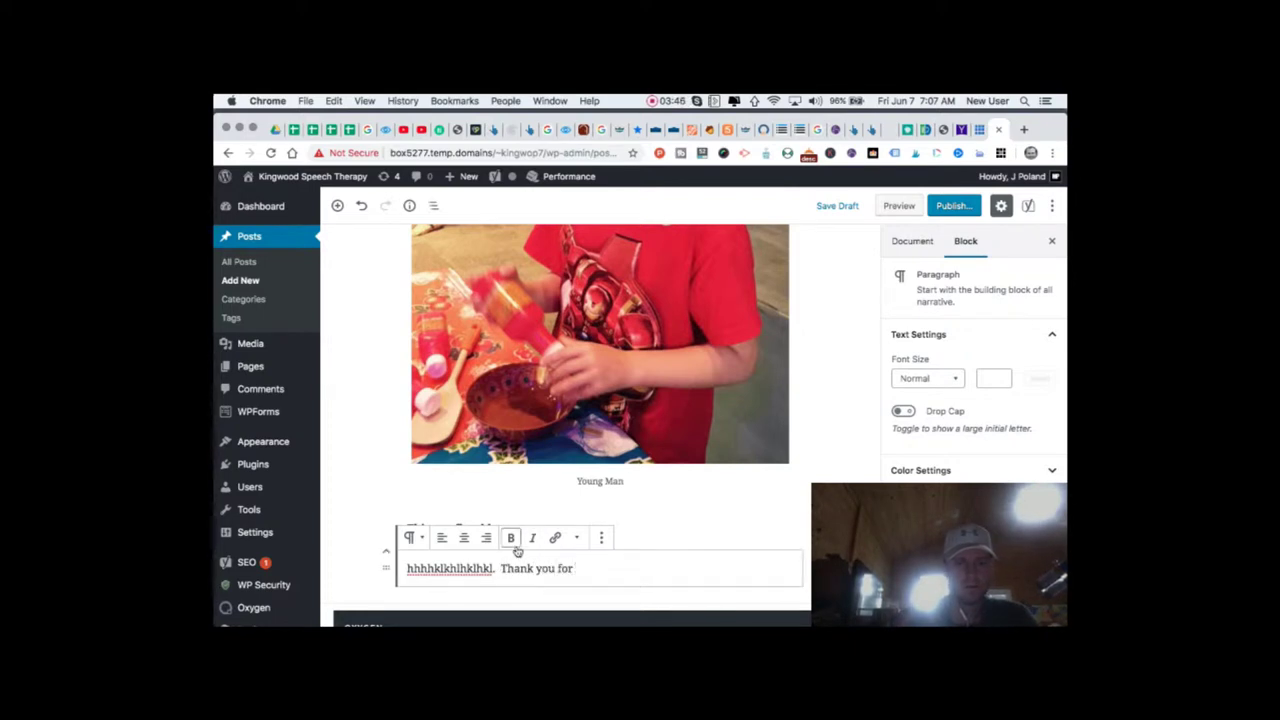
left_click(576, 538)
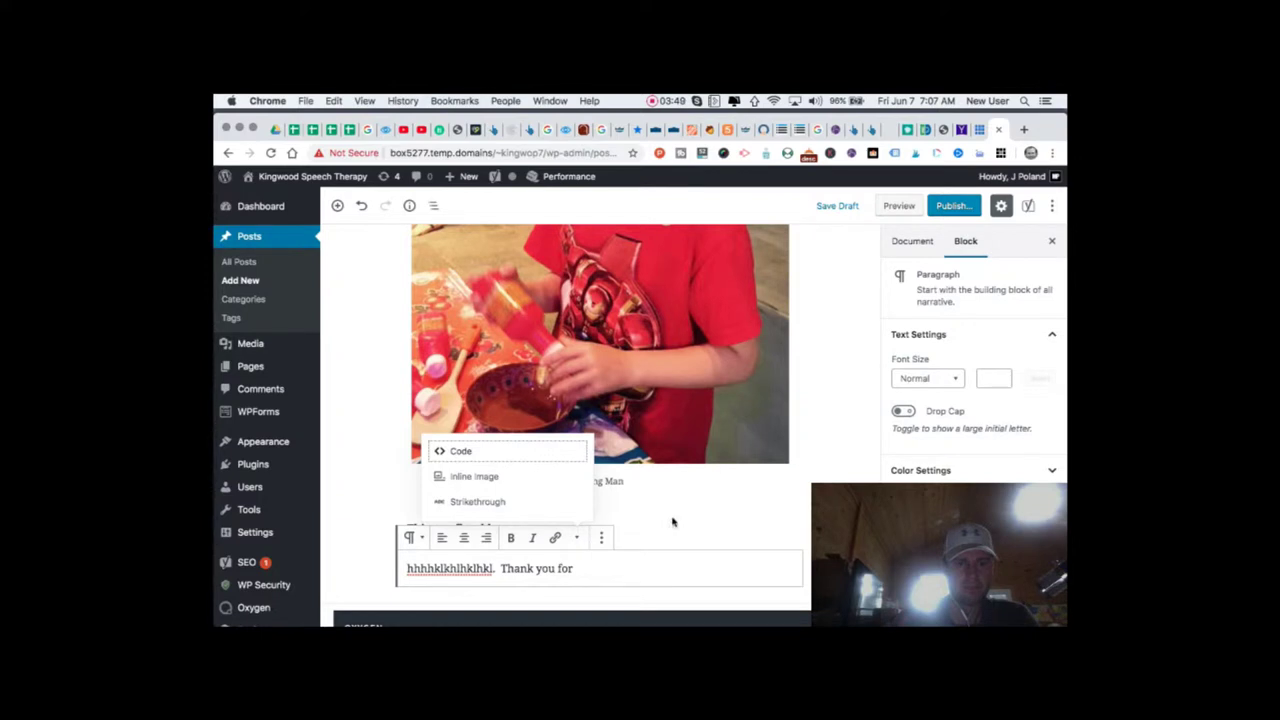
left_click(674, 520)
- Add an H2 Heading block reading "First Blog Post" between the bold paragraph and the last paragraph
scroll(640, 520, "down", 2)
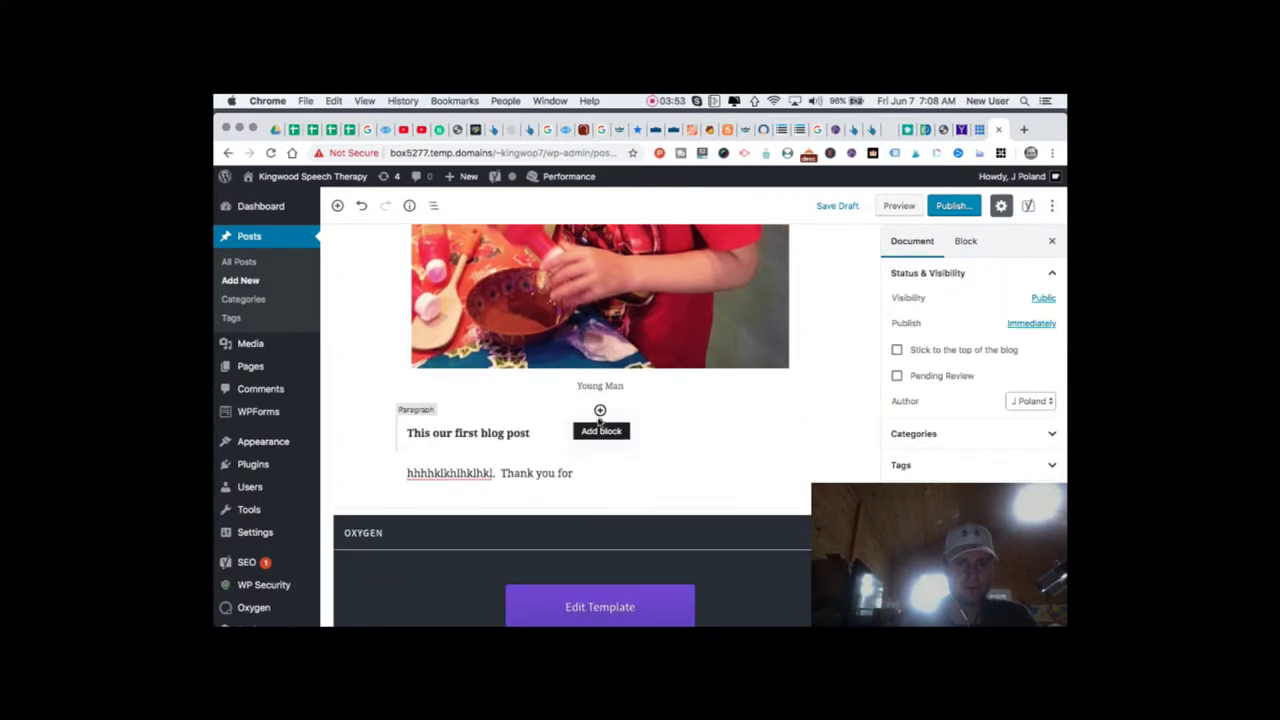
left_click(600, 452)
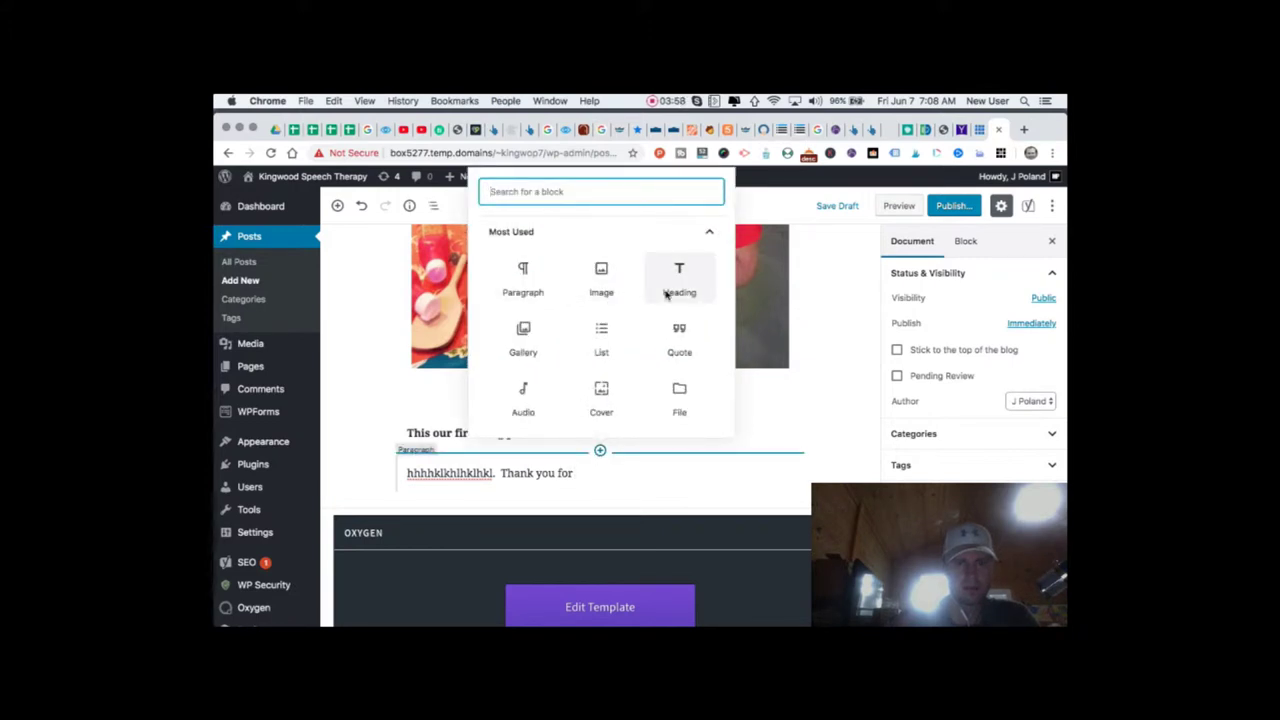
left_click(666, 292)
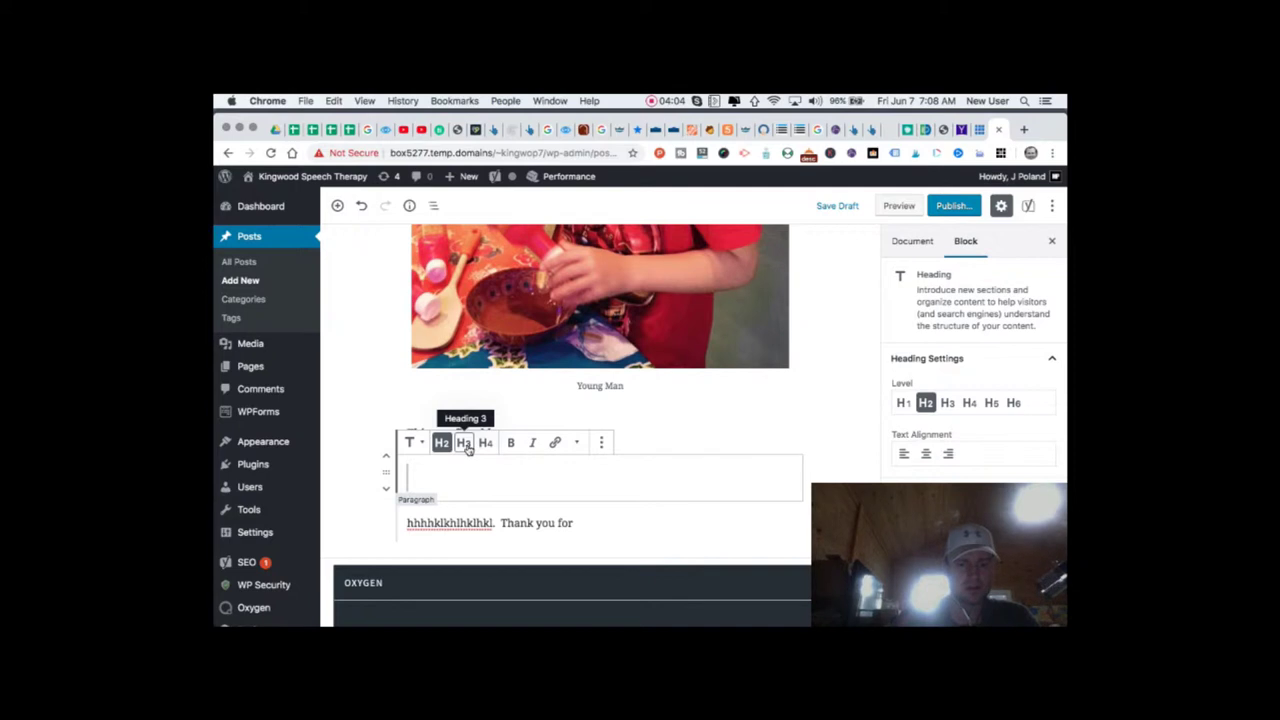
type("First Blo")
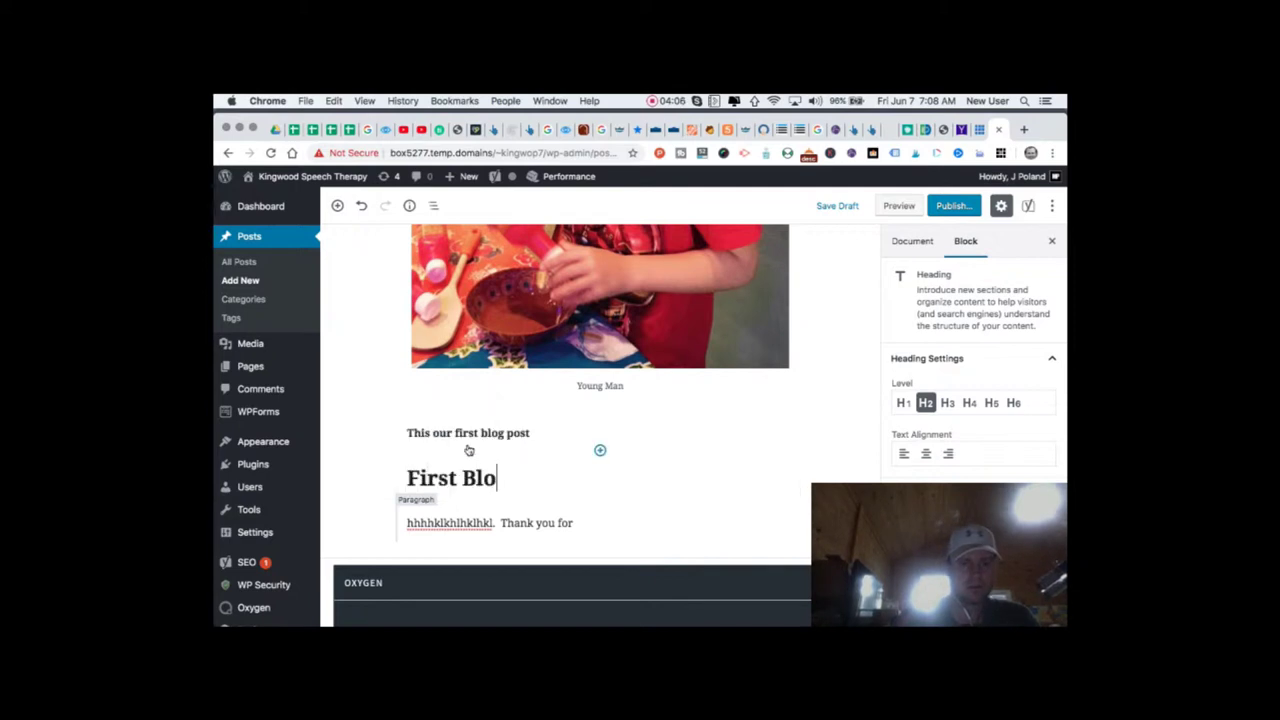
type("g Post")
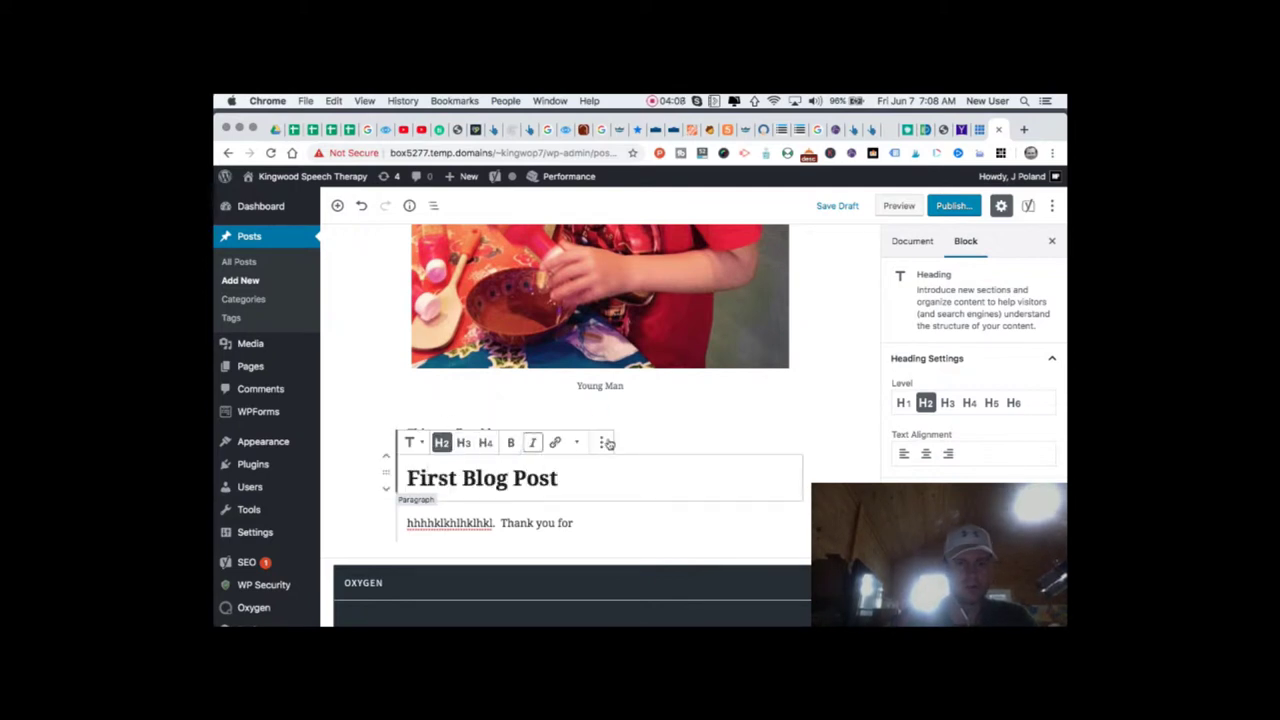
- Remove the bold "This our first blog post" paragraph block from the post
triple_click(697, 432)
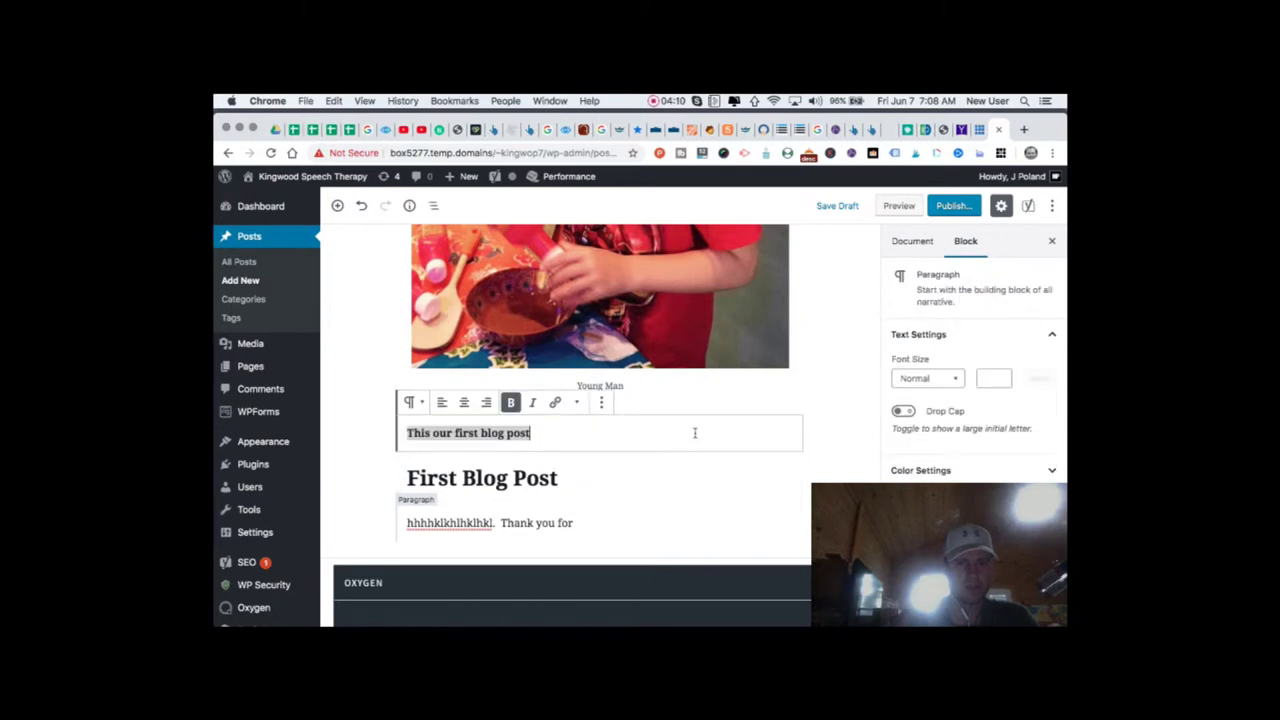
left_click(601, 406)
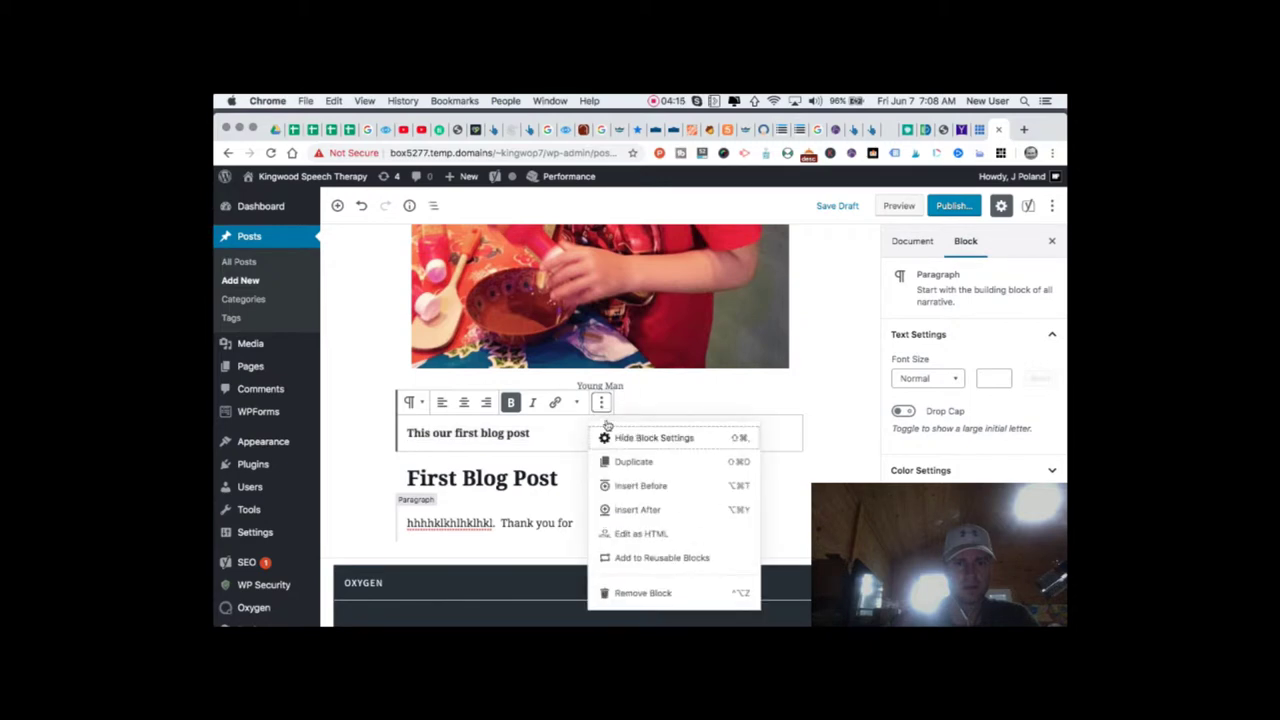
left_click(633, 594)
left_click(860, 455)
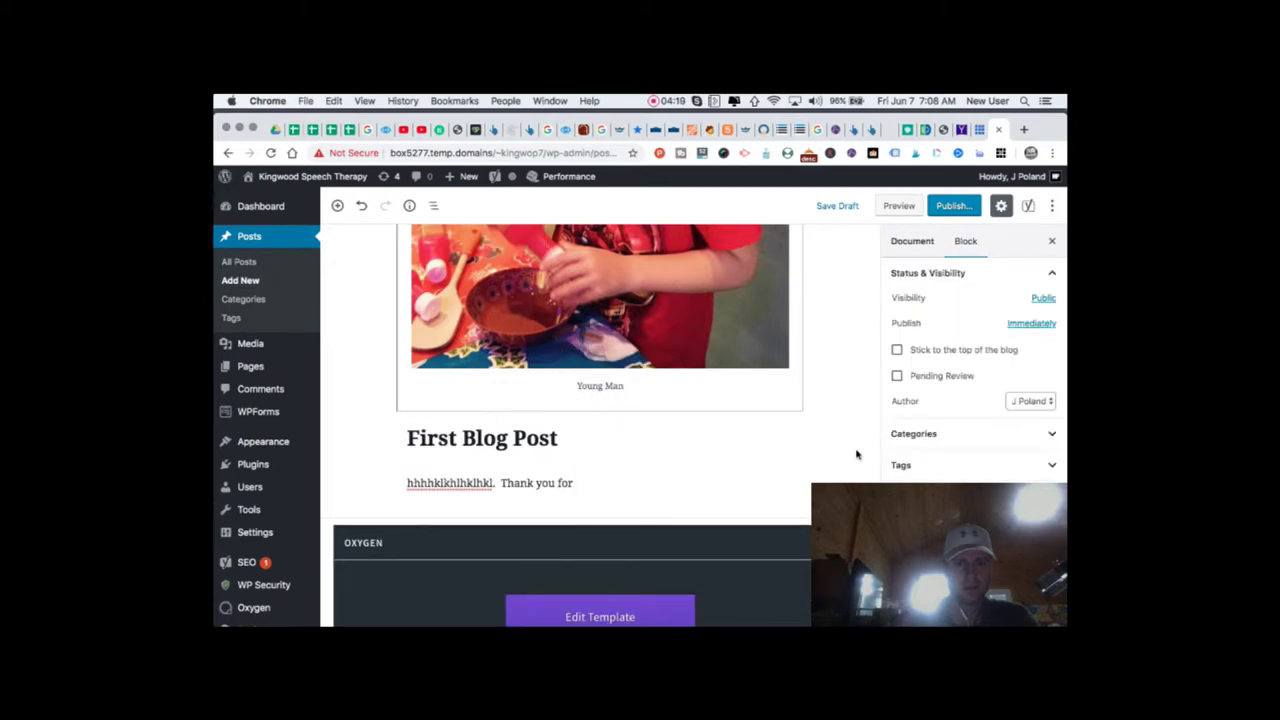
- Replace the text of the H2 heading below the image with "Meet Our Team"
scroll(474, 292, "down", 5)
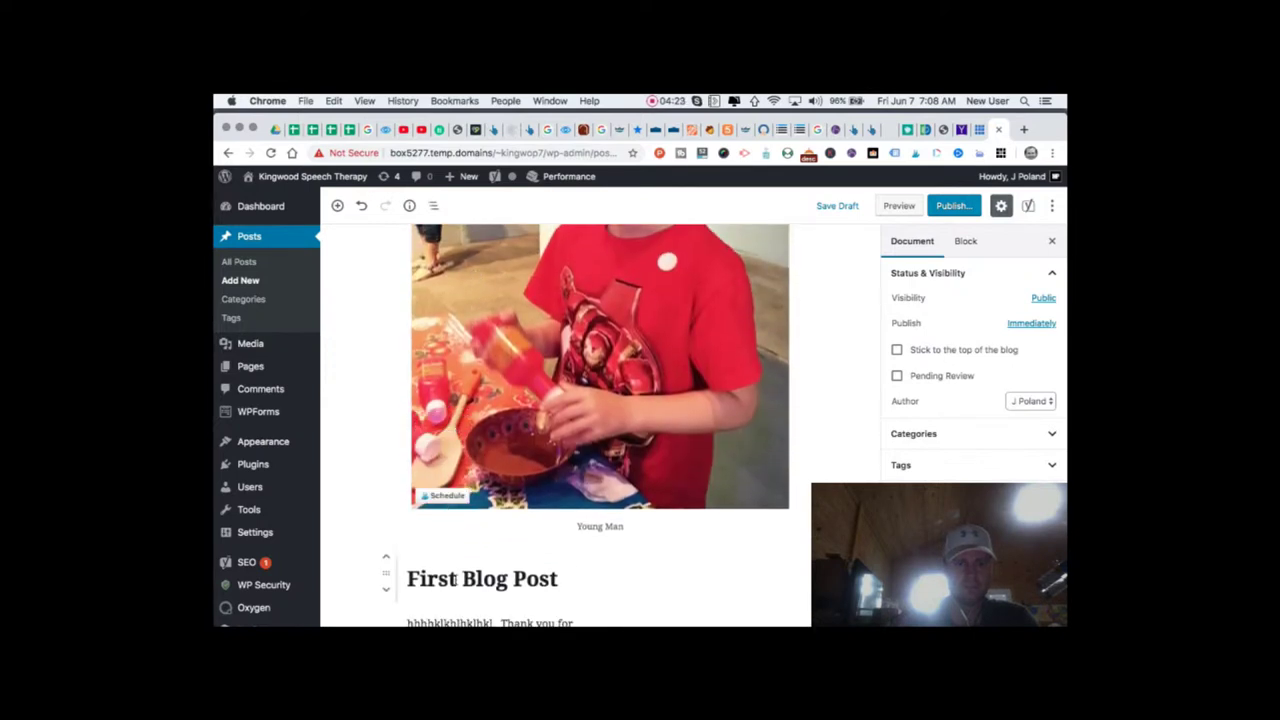
triple_click(455, 578)
type("Me")
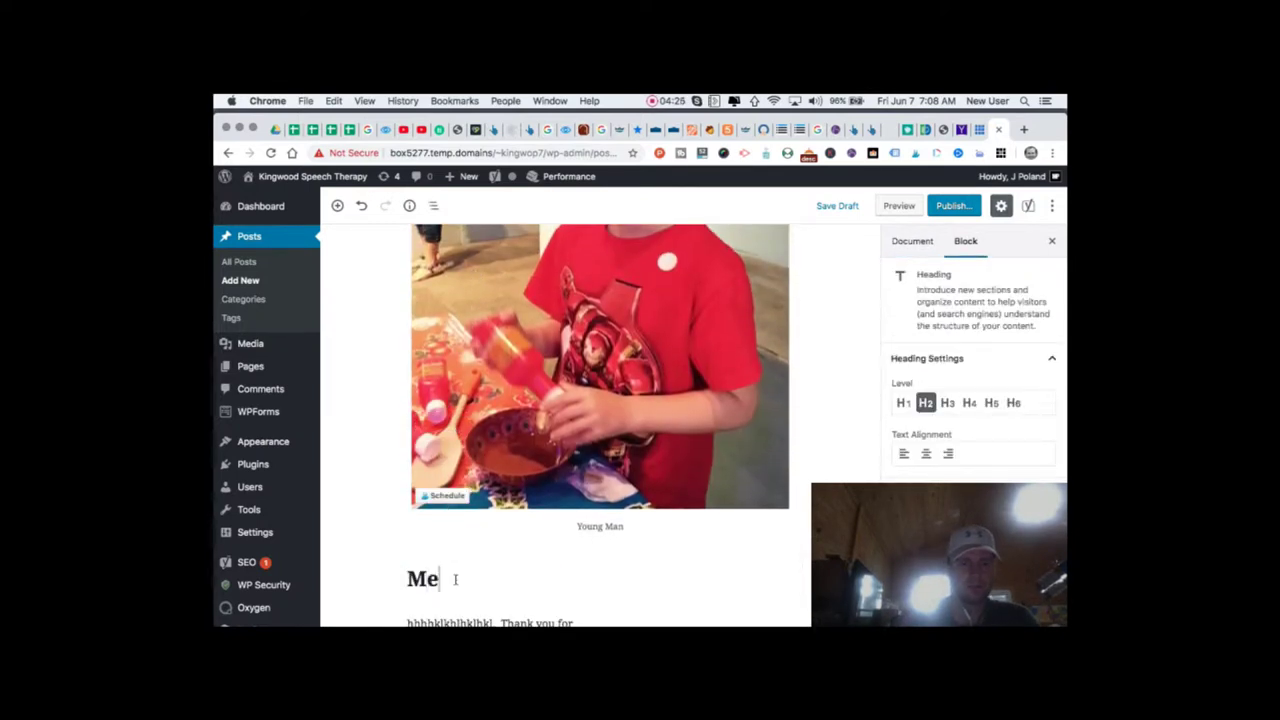
type("et ")
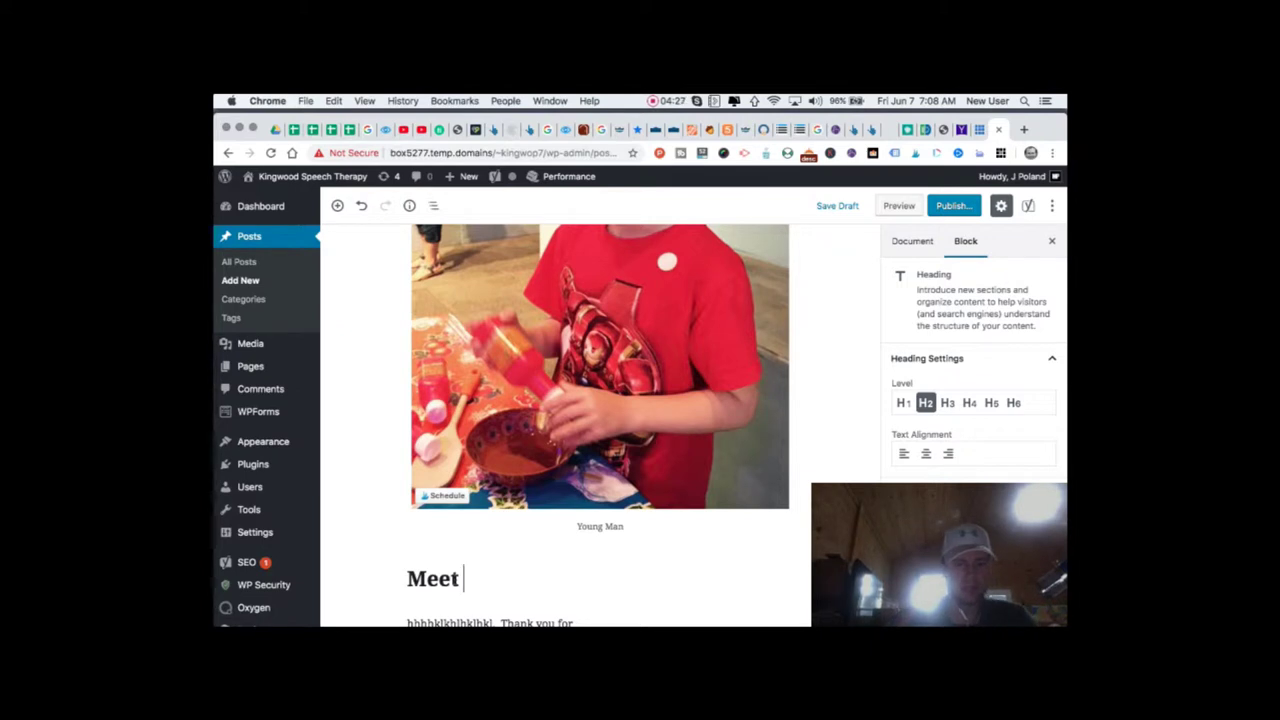
type("Our Team")
- Change the paragraph below the heading to read "Howdy! Thank you for ..."
scroll(440, 458, "down", 5)
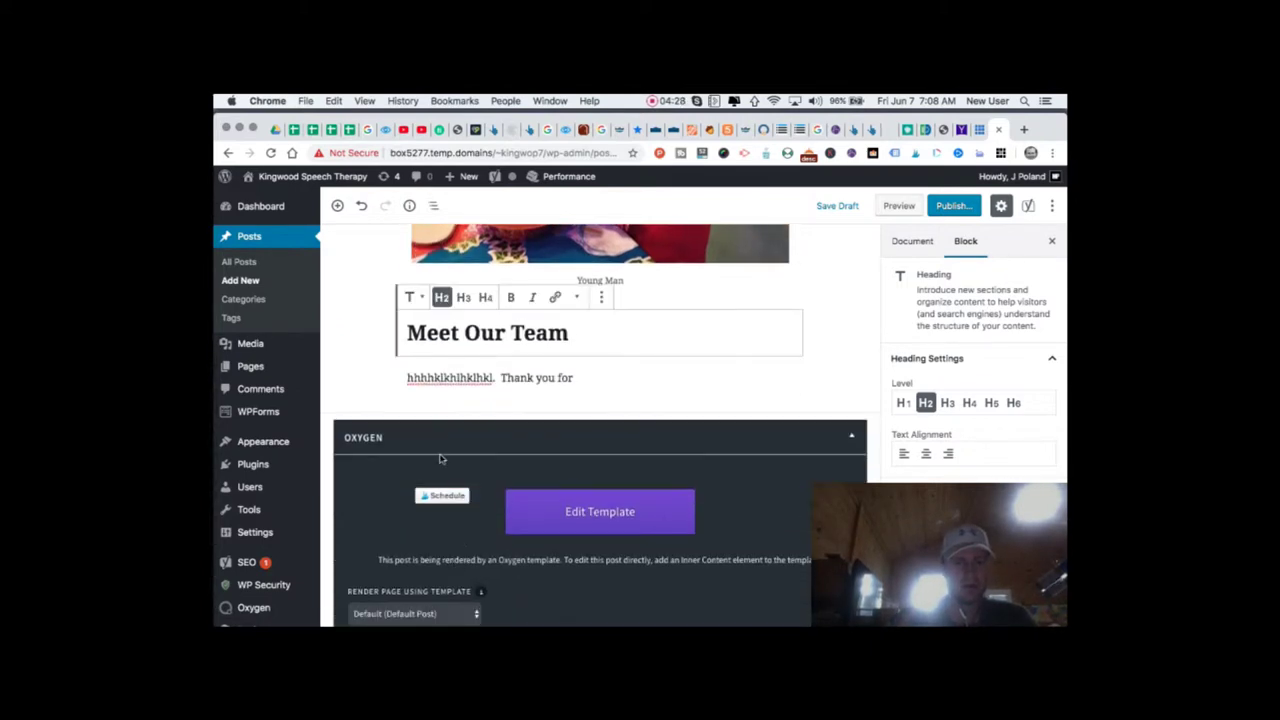
left_click(458, 378)
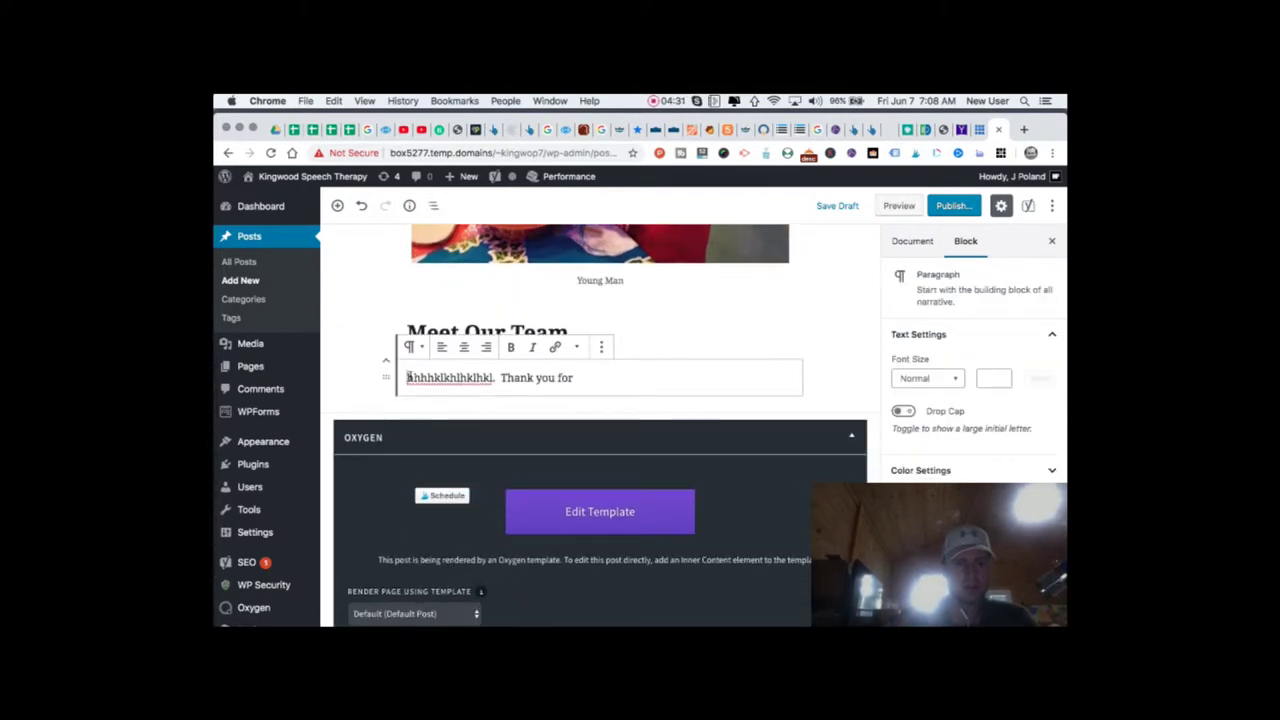
key("BackSpace")
key("Return")
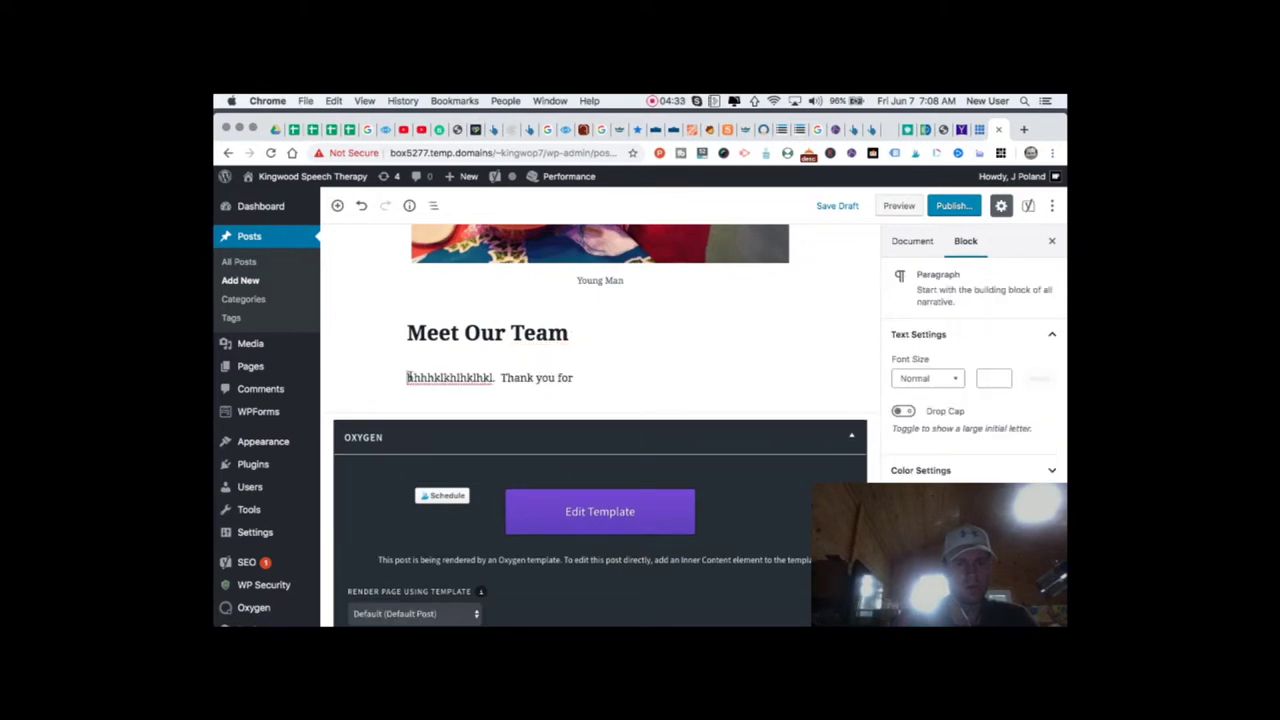
type("h")
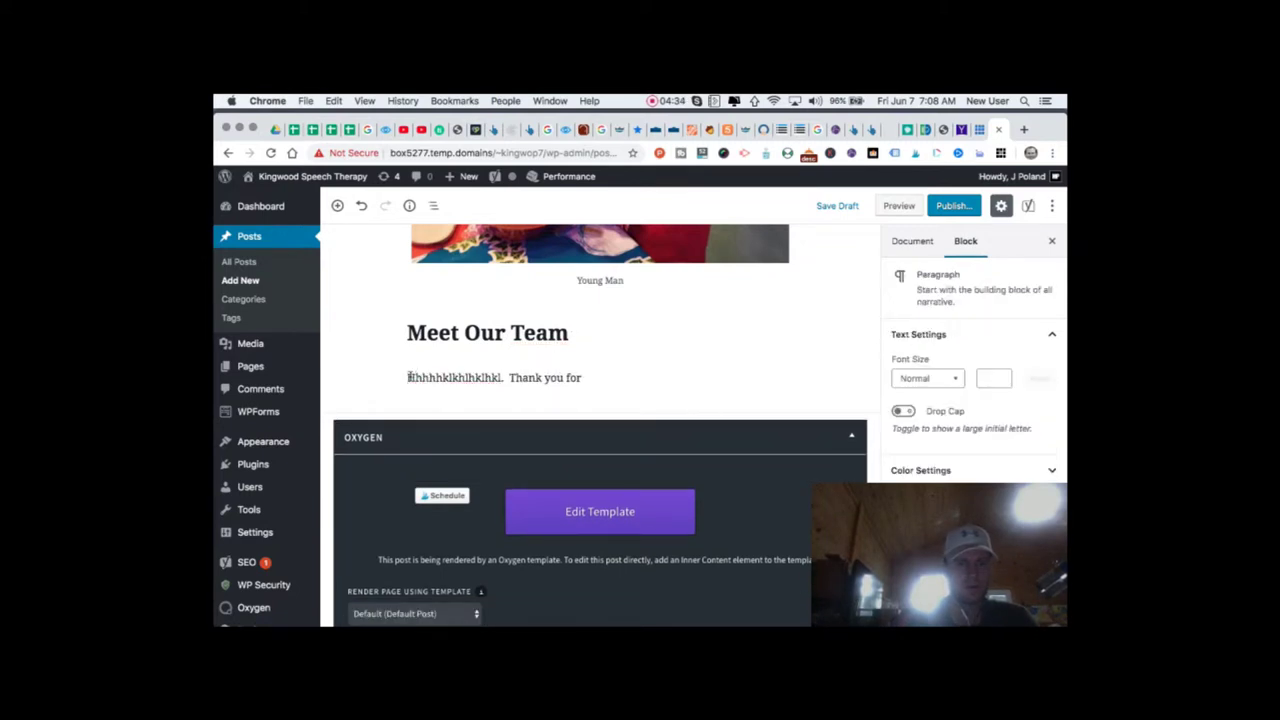
type("owdy")
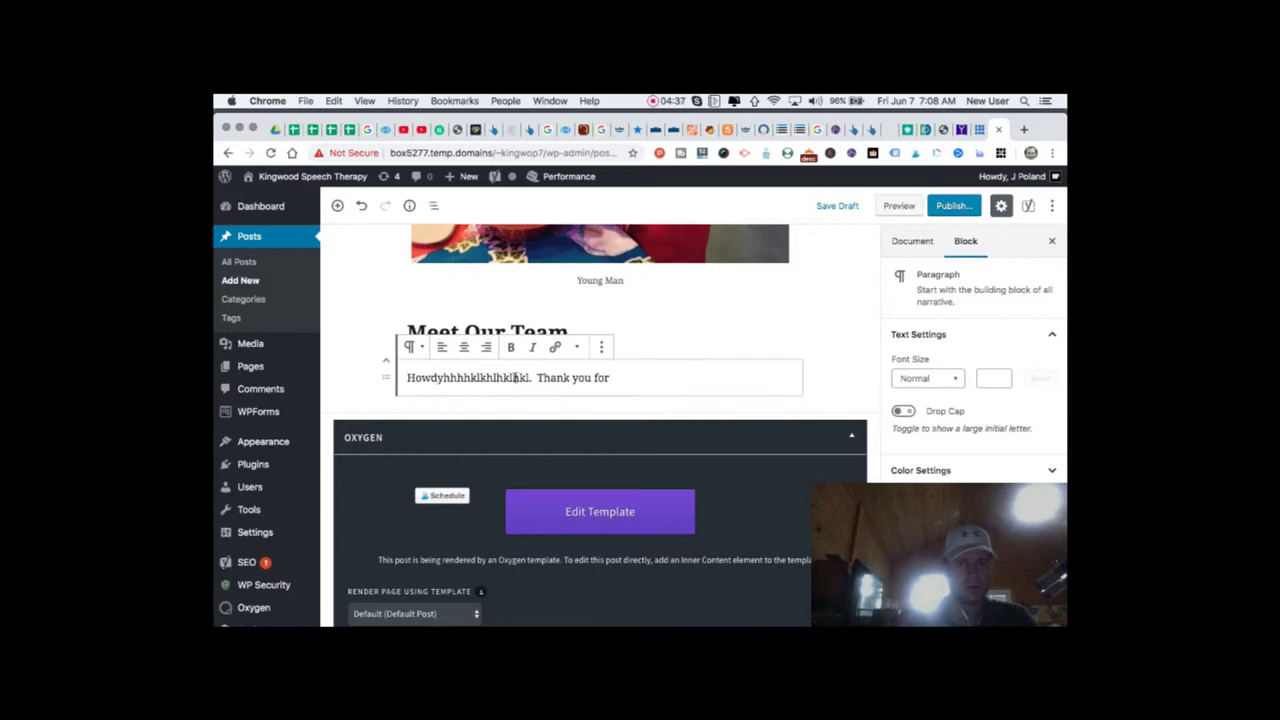
left_click_drag(531, 377, 437, 377)
key("BackSpace")
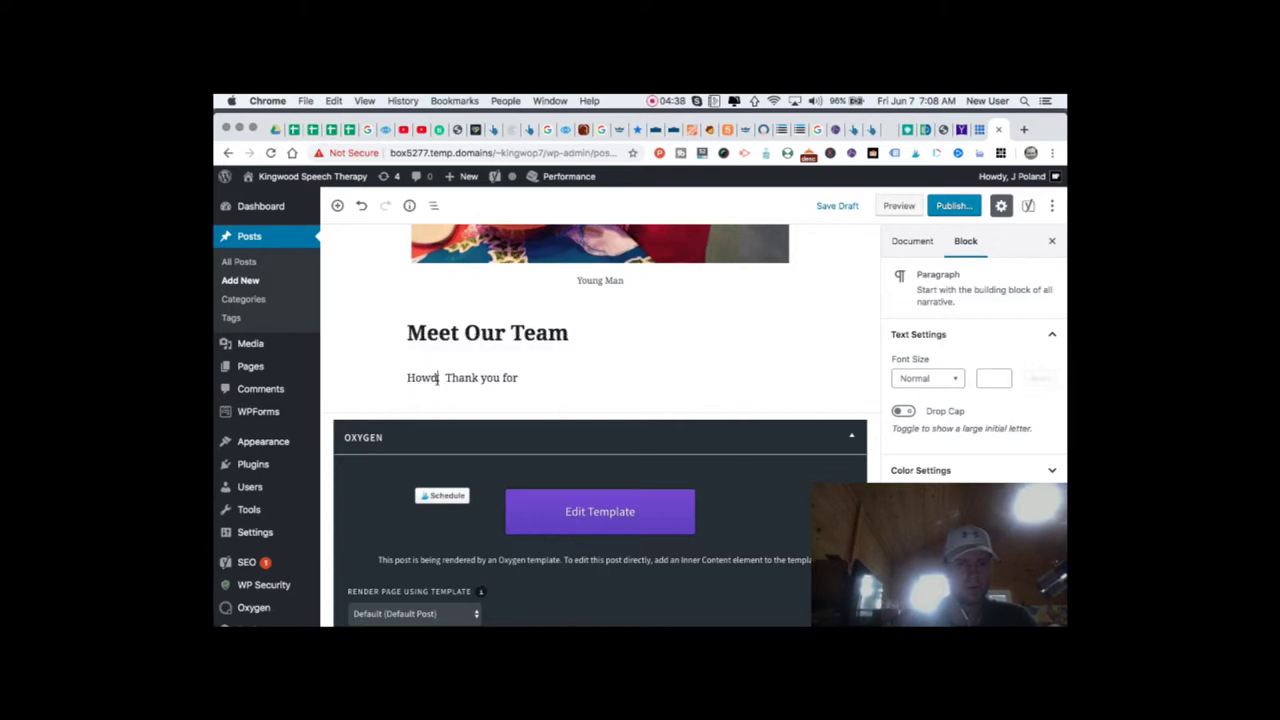
type("y!")
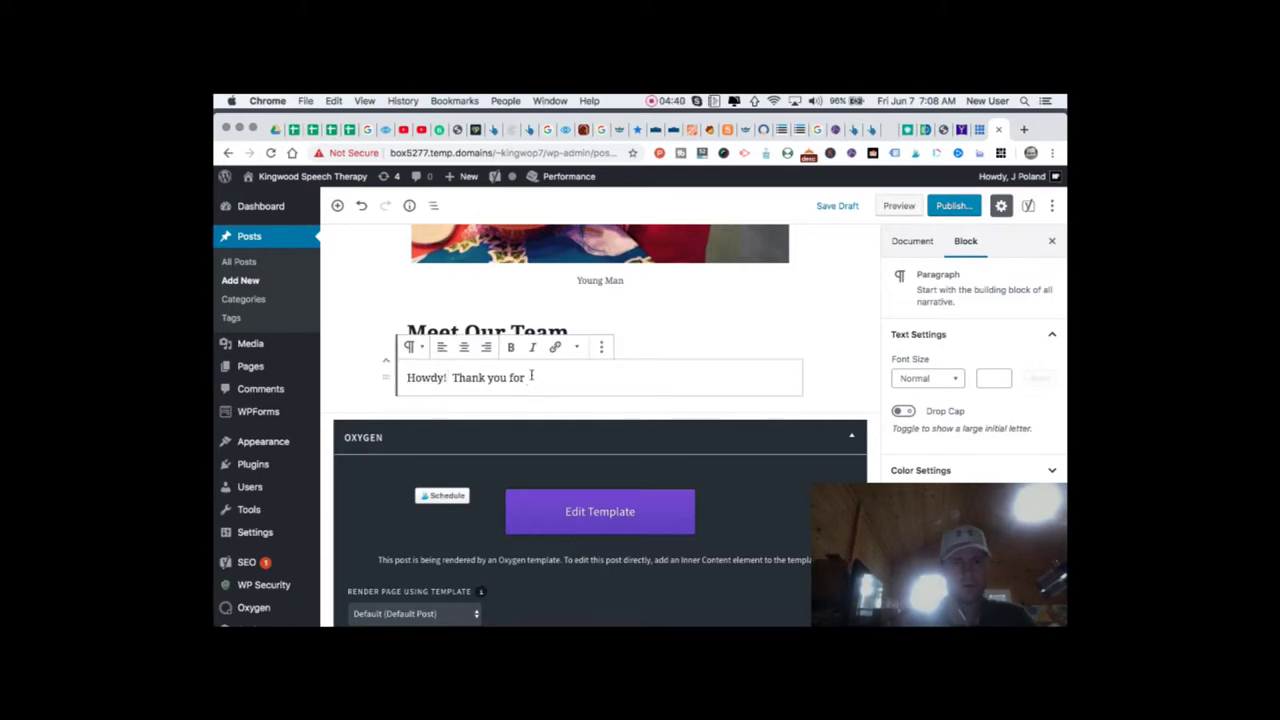
type("...")
- Publish the post immediately with public visibility
scroll(603, 285, "up", 10)
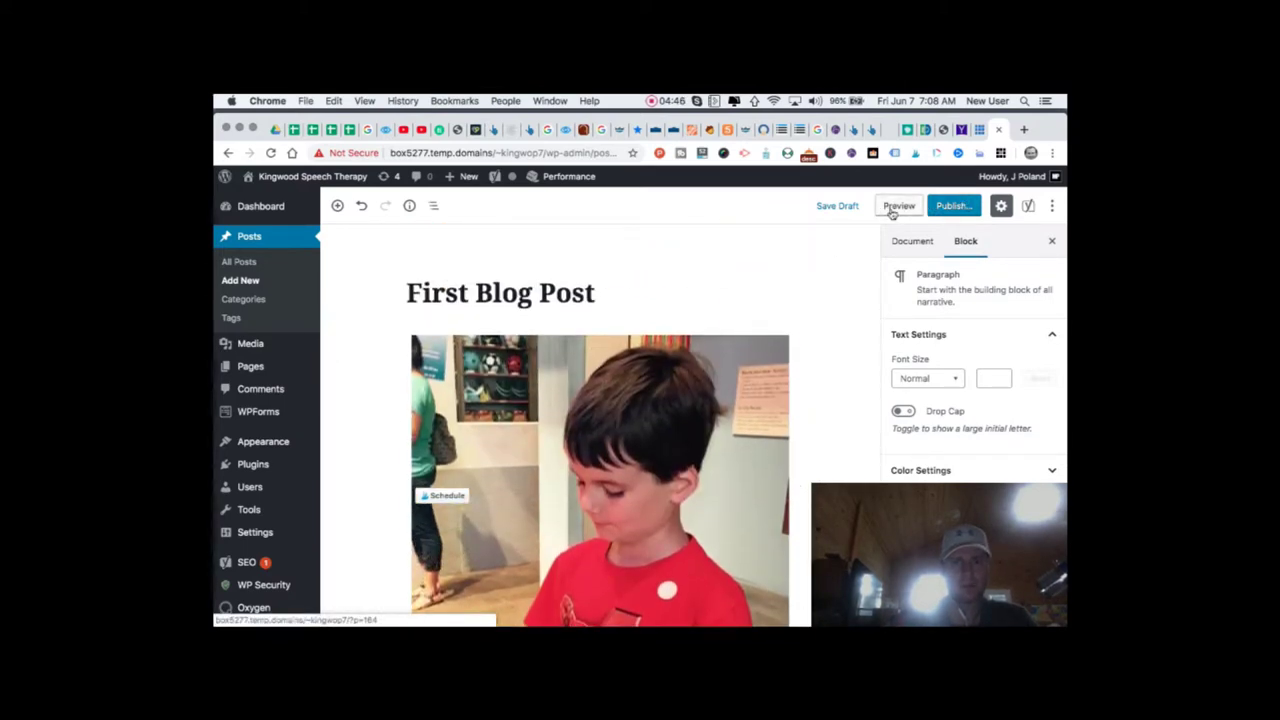
left_click(943, 210)
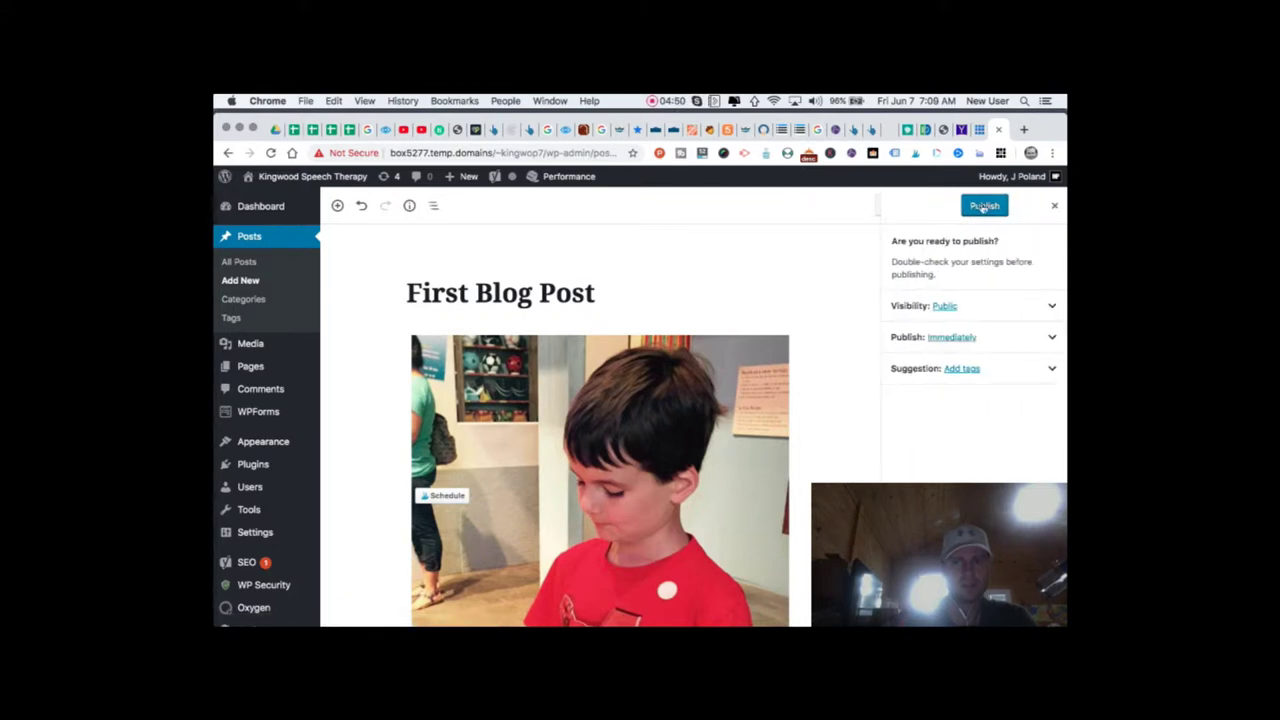
left_click(984, 206)
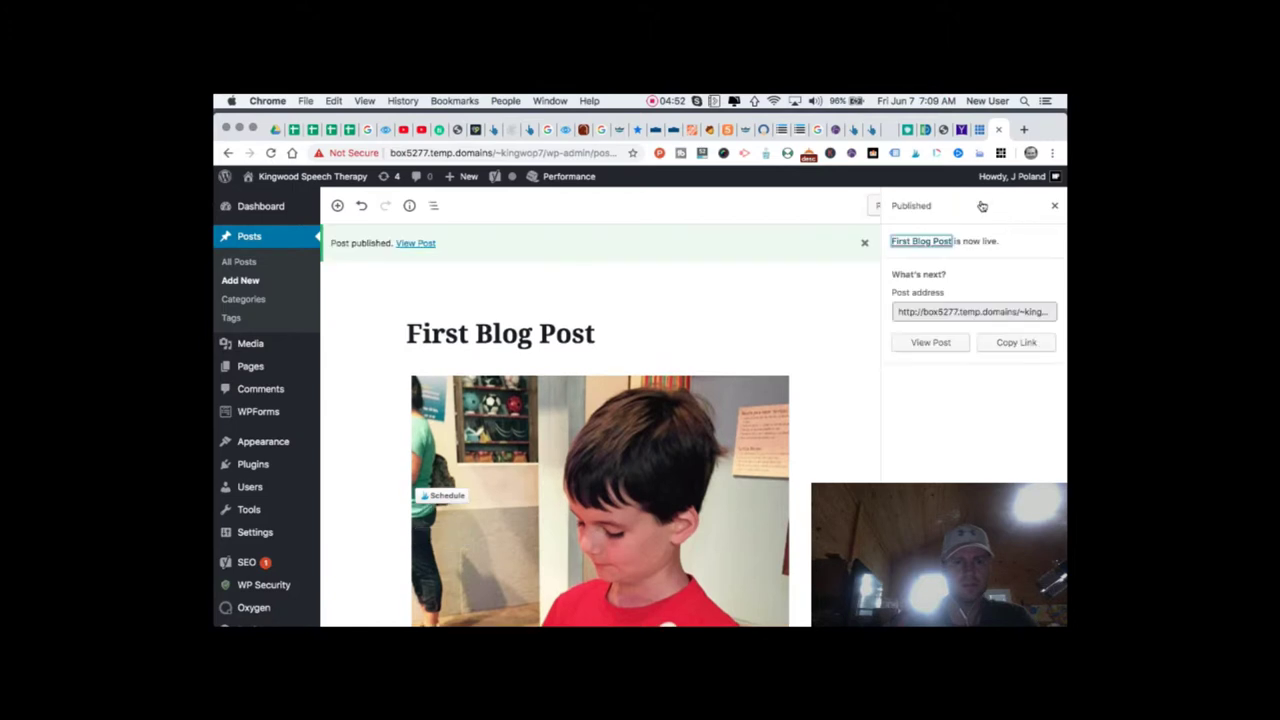
- Open the published post in a new tab and examine its title, captioned image, heading and paragraph
right_click(414, 246)
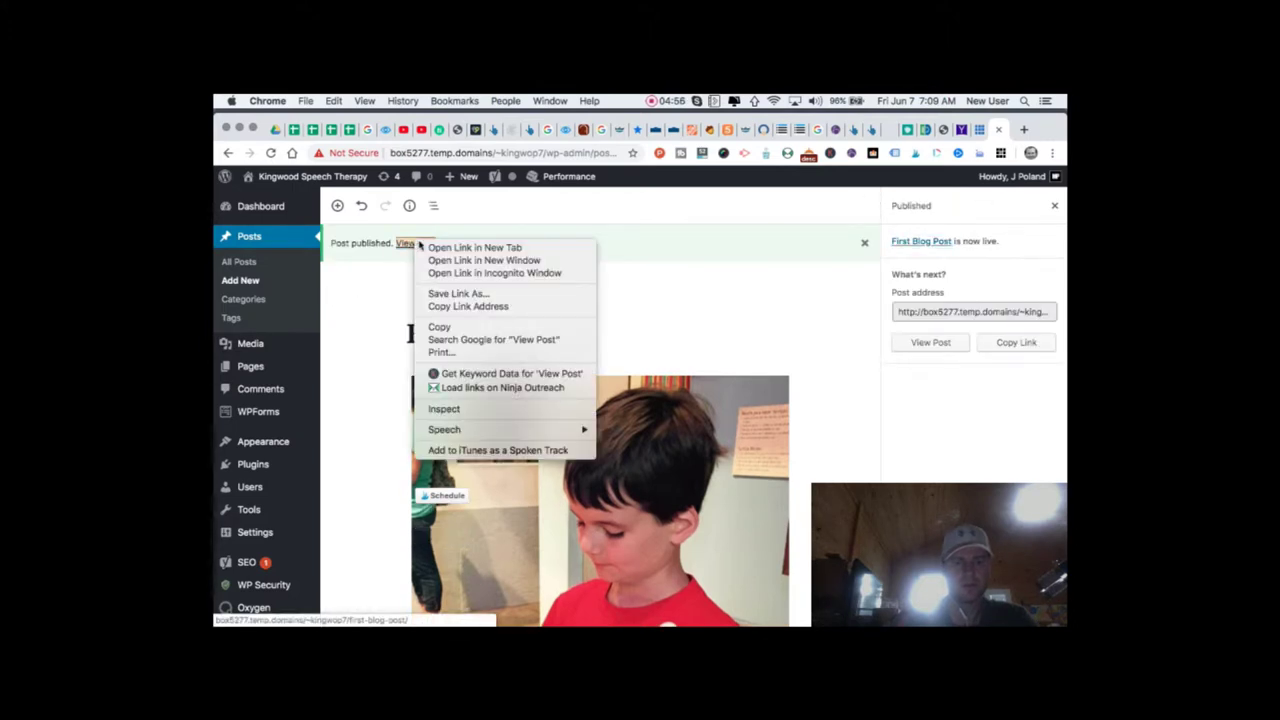
left_click(441, 247)
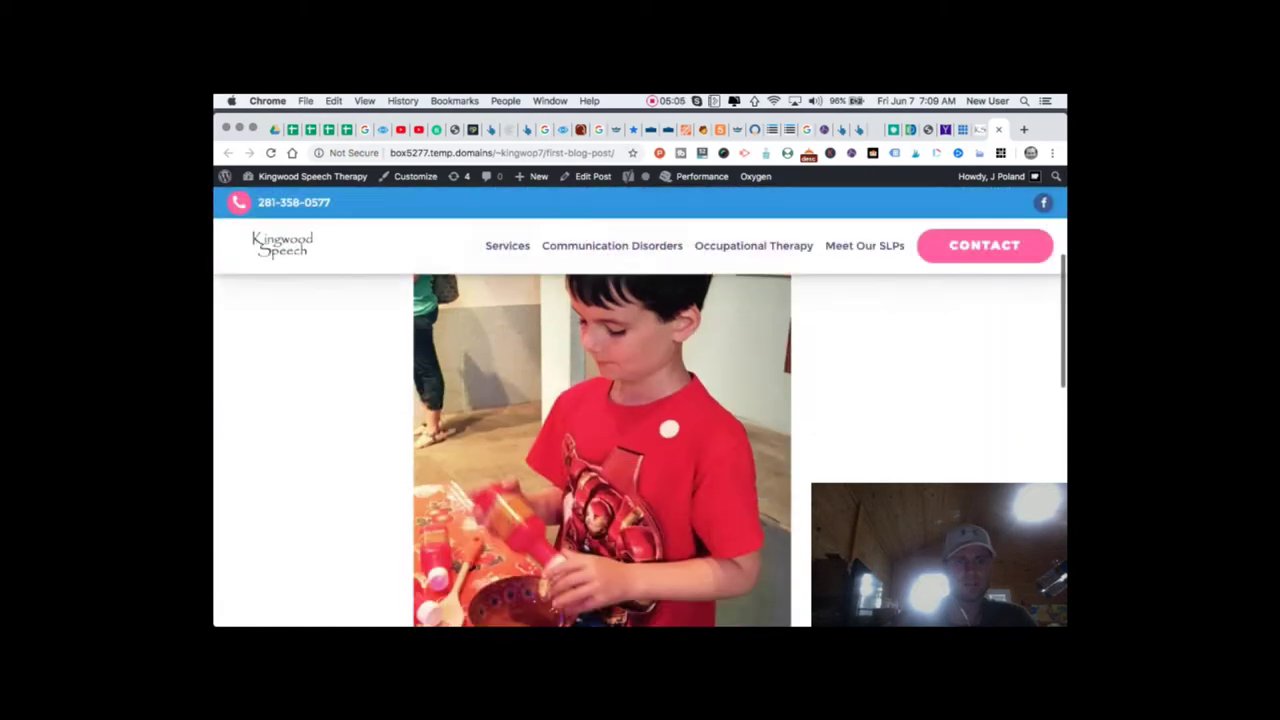
scroll(541, 218, "up", 20)
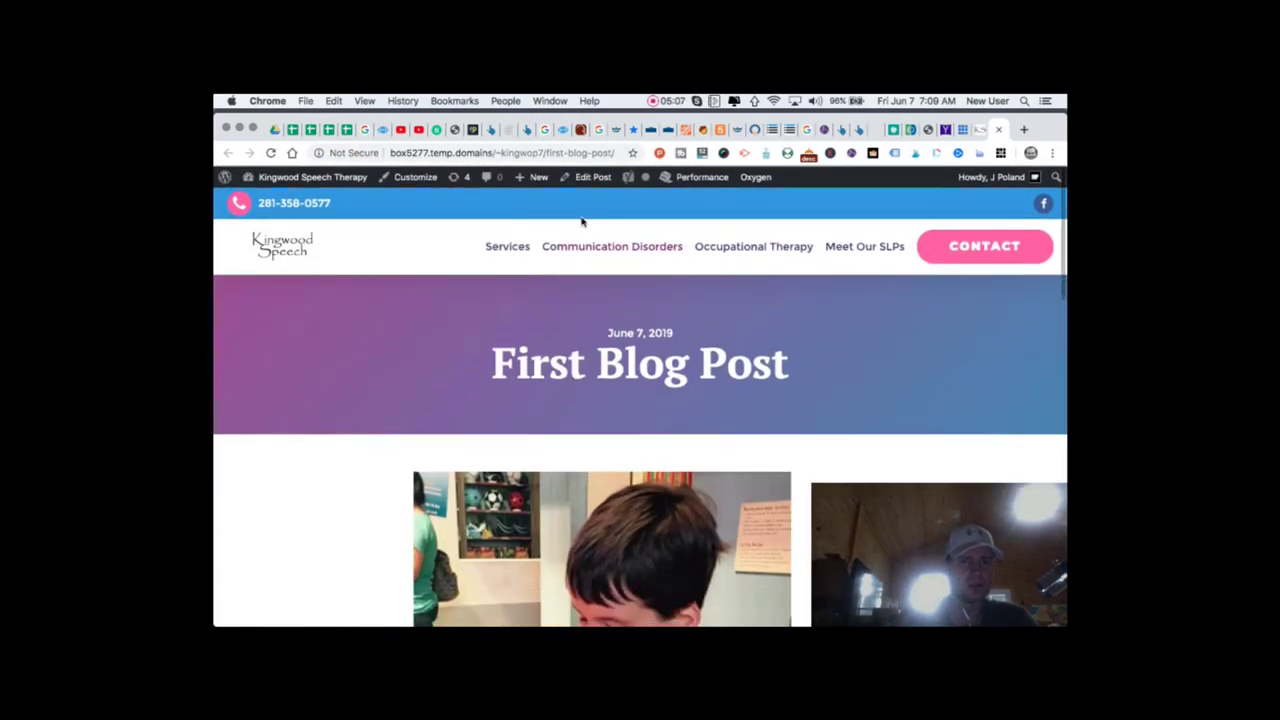
scroll(620, 445, "down", 10)
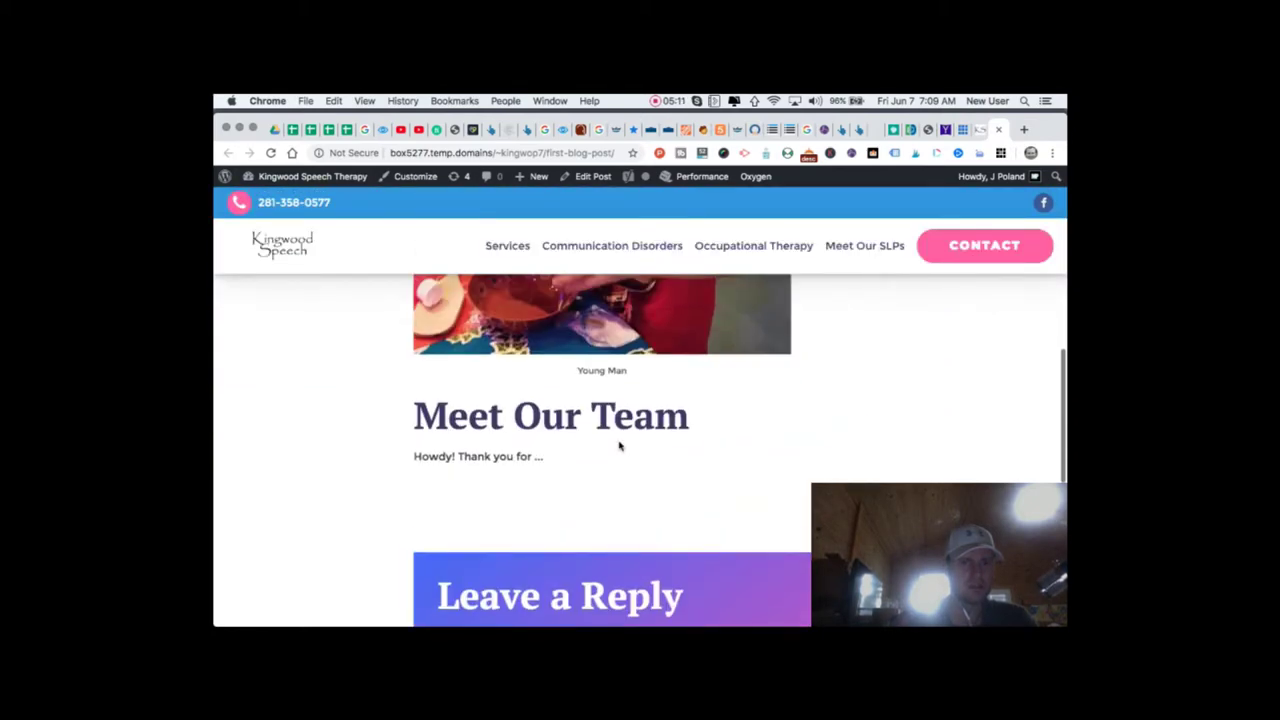
scroll(620, 446, "up", 10)
scroll(643, 474, "down", 10)
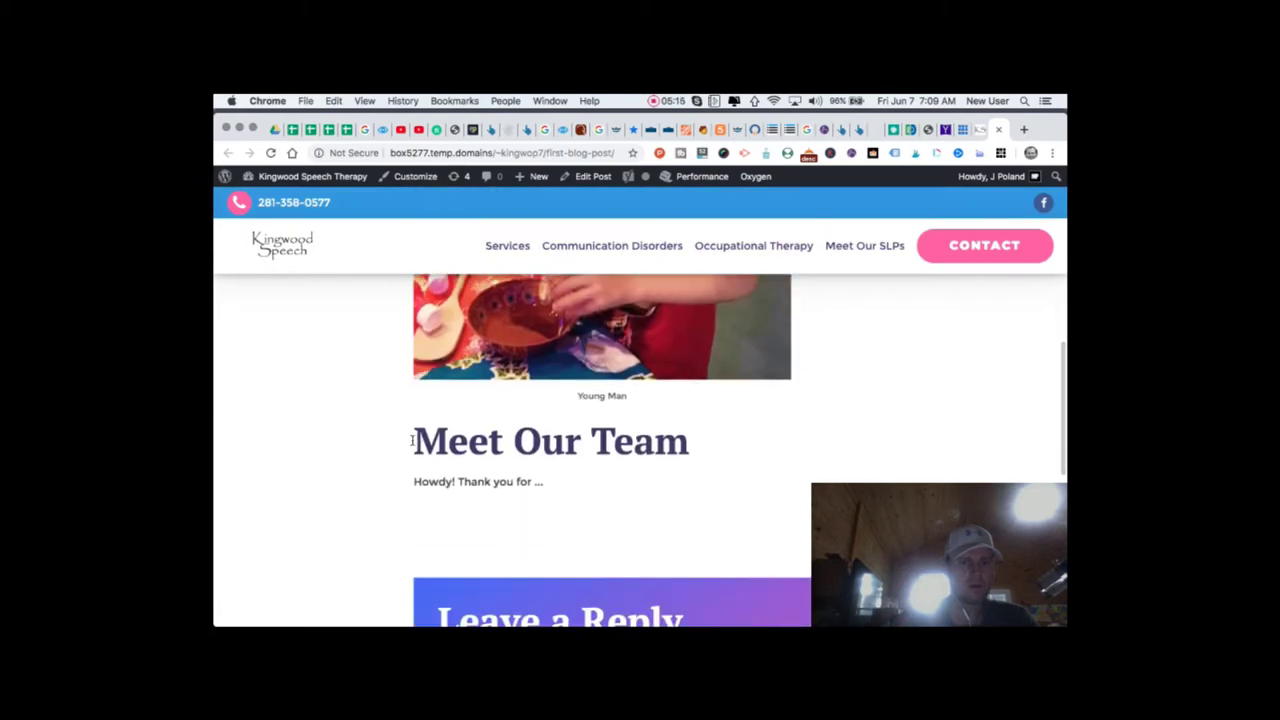
left_click_drag(541, 443, 608, 423)
left_click(520, 481)
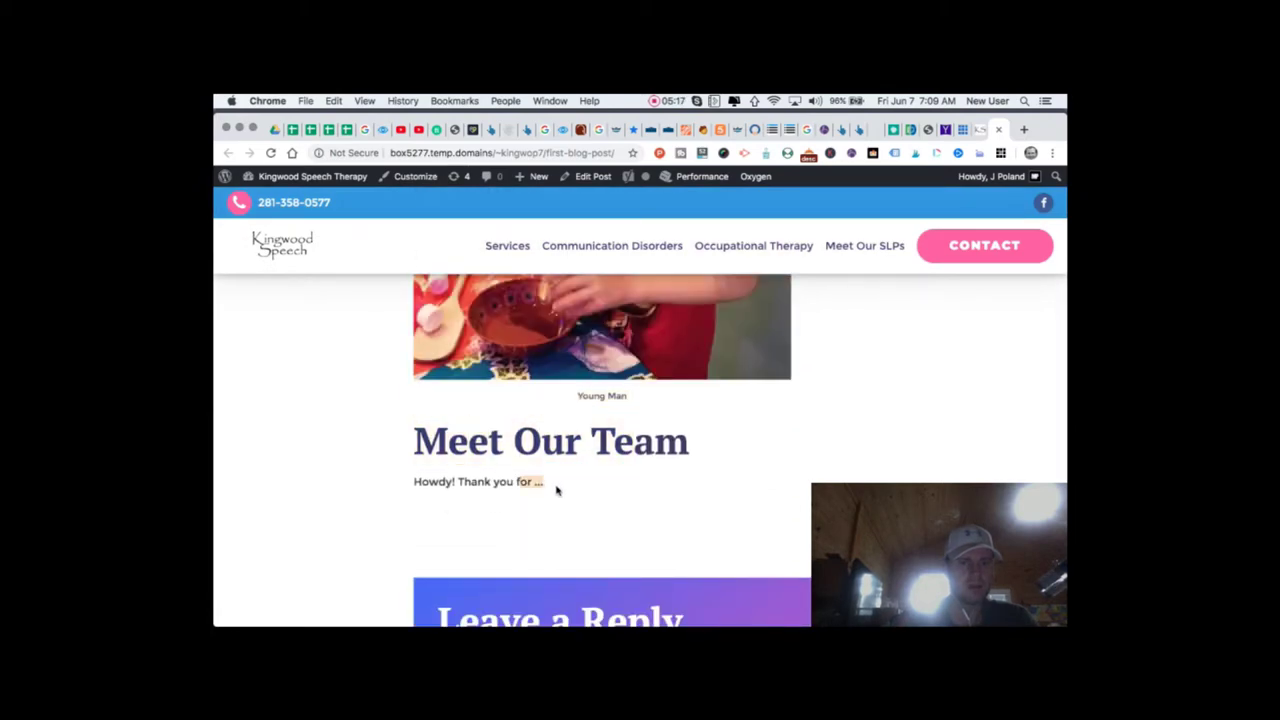
left_click_drag(557, 490, 389, 480)
left_click(389, 480)
scroll(390, 481, "up", 5)
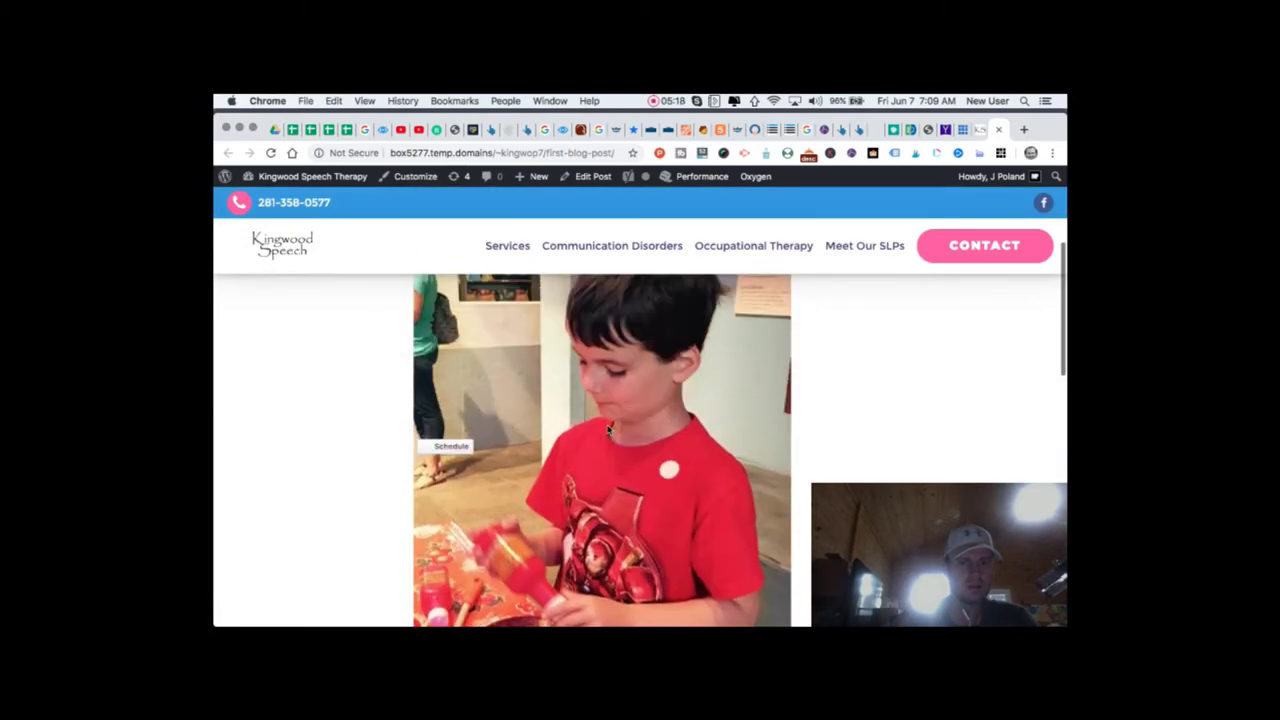
- Examine the live post's comment form and footer, and reload the page to check its full layout
scroll(608, 430, "down", 8)
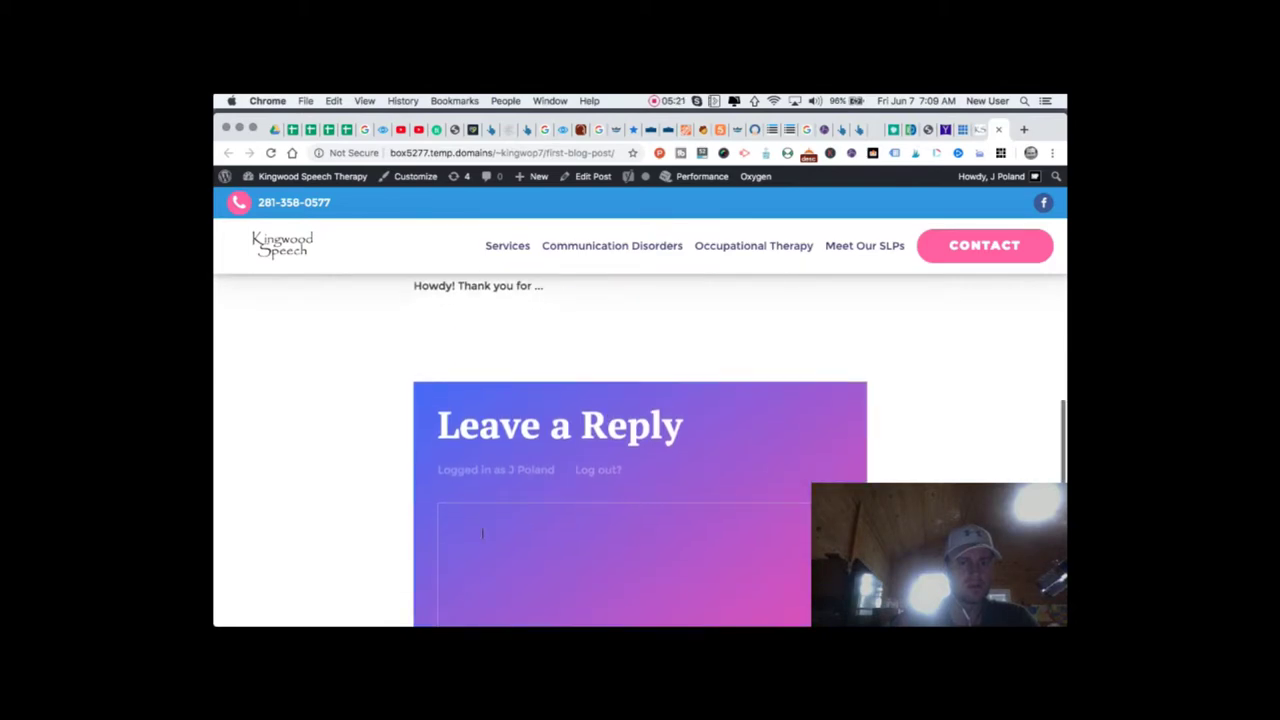
scroll(485, 450, "down", 4)
scroll(520, 577, "down", 3)
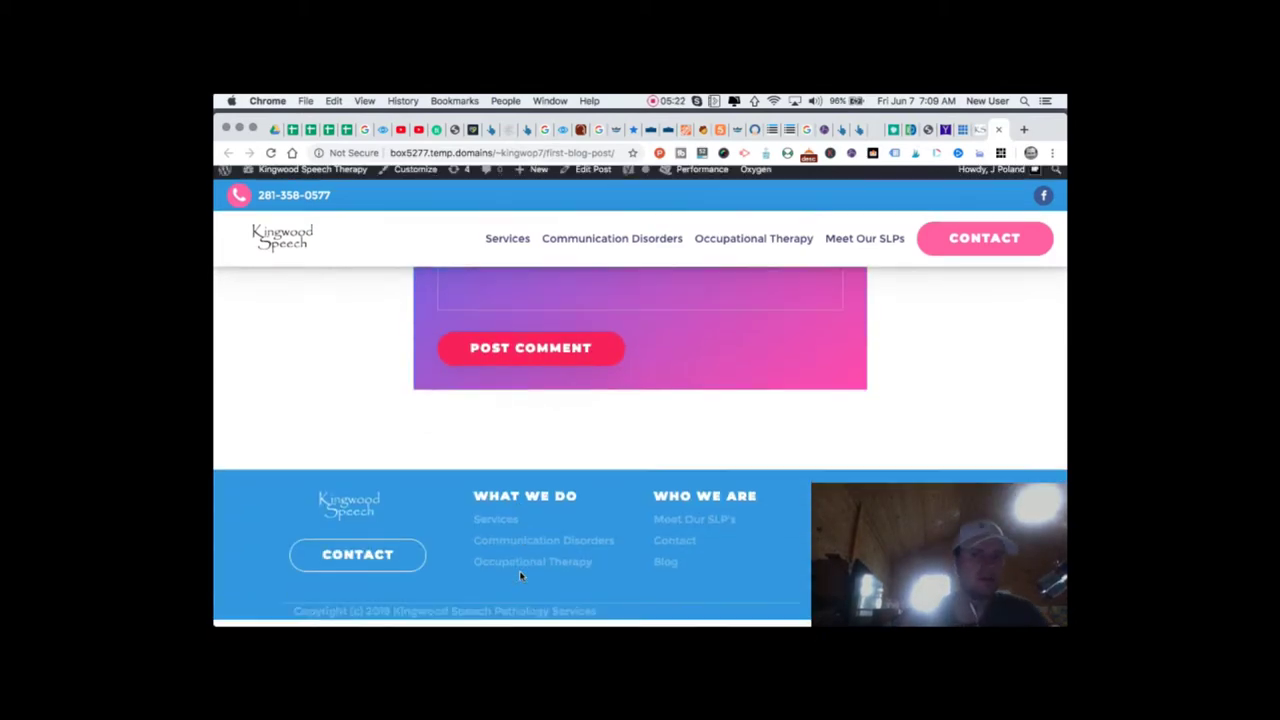
key("super+r")
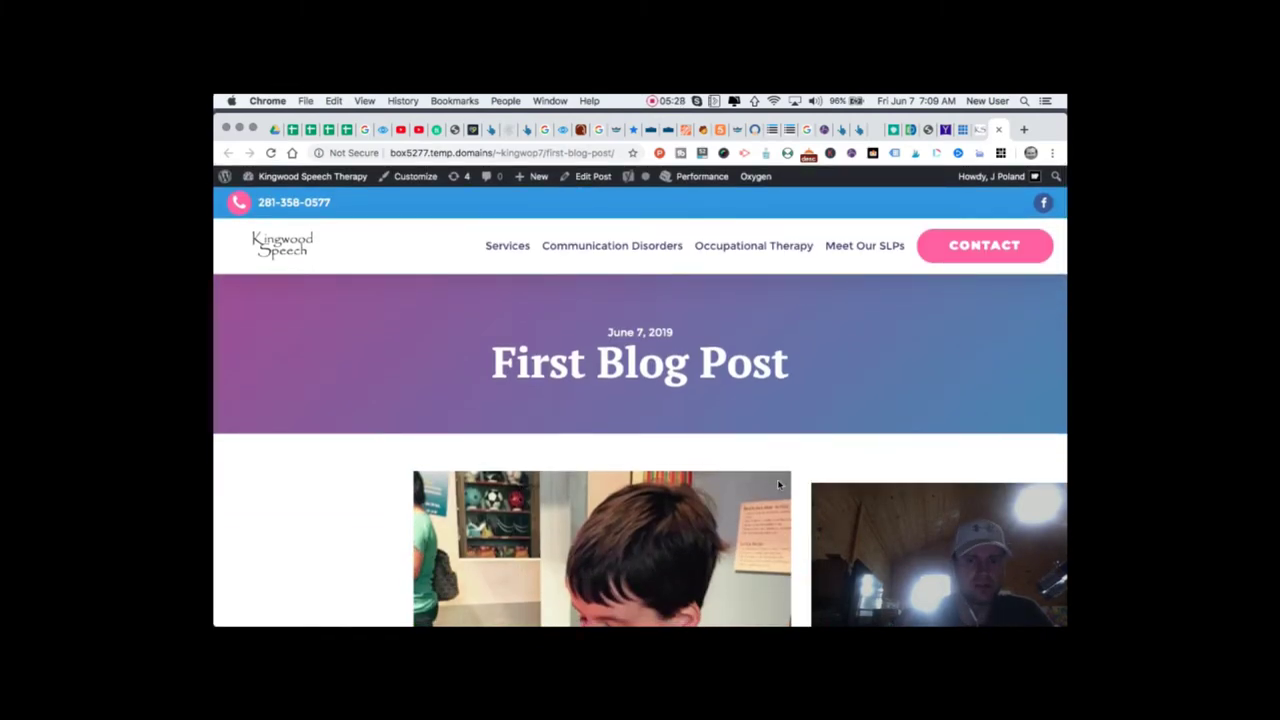
scroll(779, 484, "down", 15)
scroll(779, 484, "up", 15)
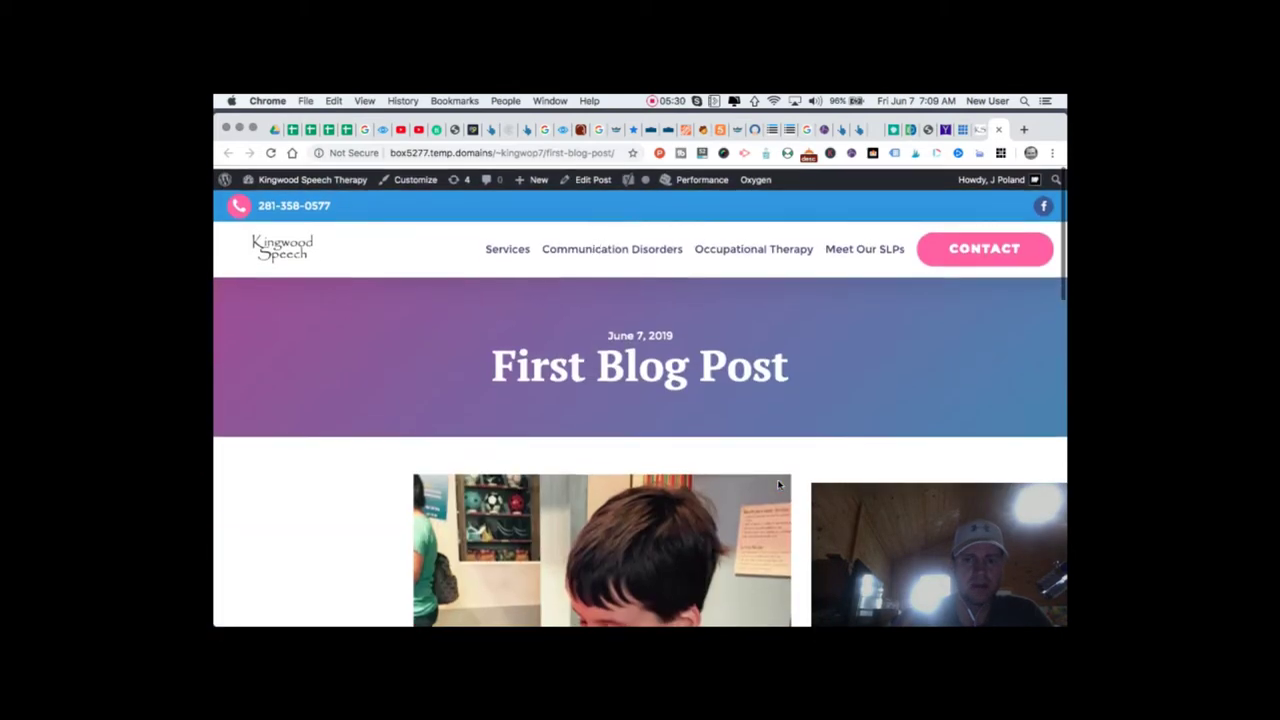
- Open the site's homepage from the live post and examine the new post's card in the blog section
left_click(979, 131)
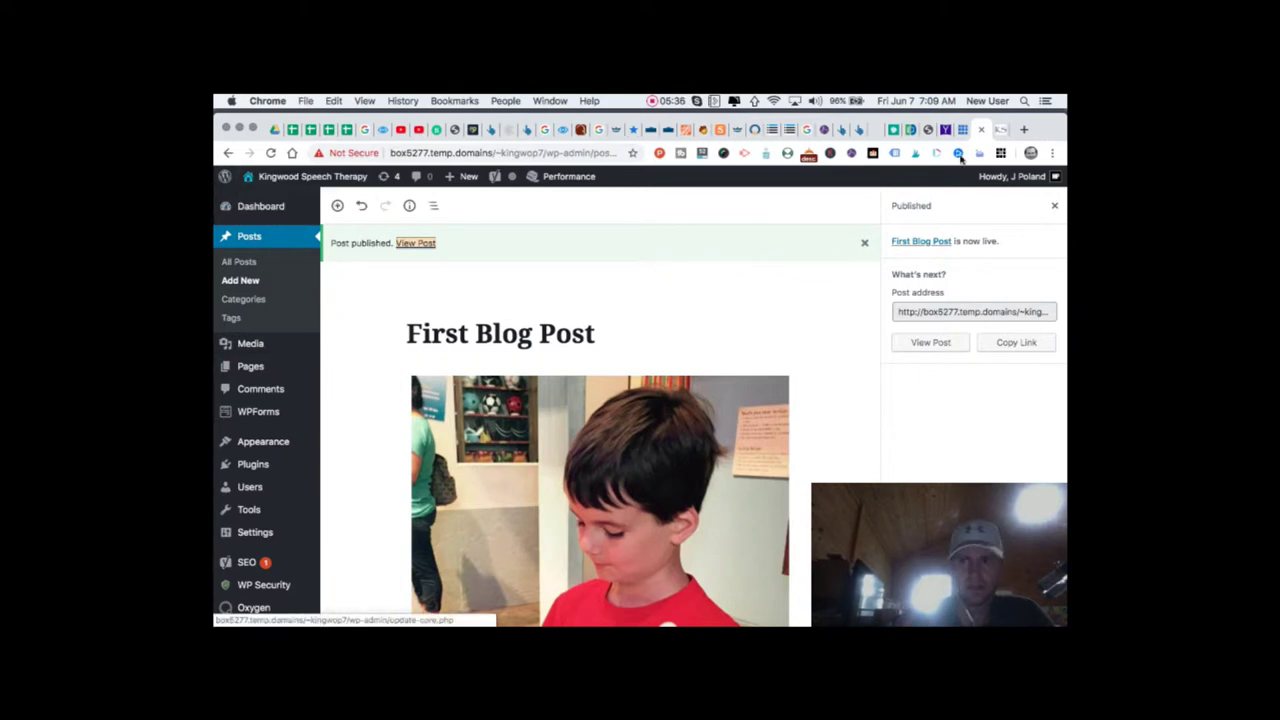
left_click(1000, 129)
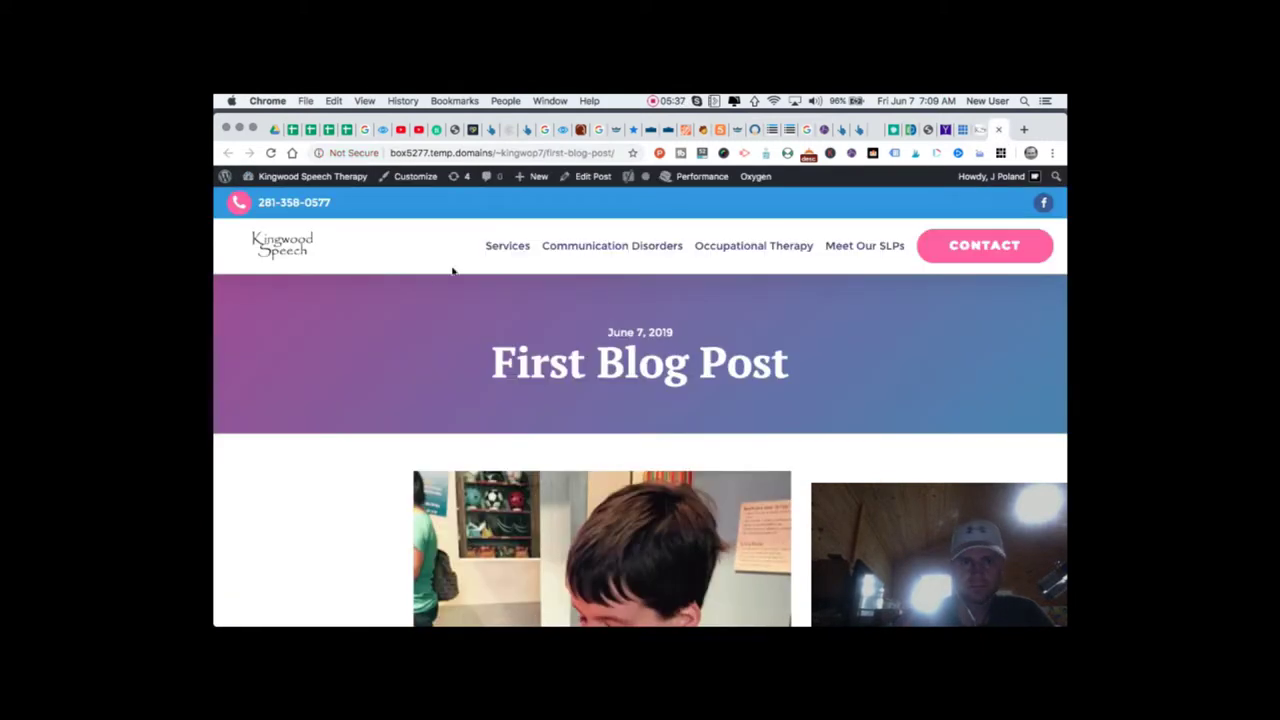
left_click(285, 254)
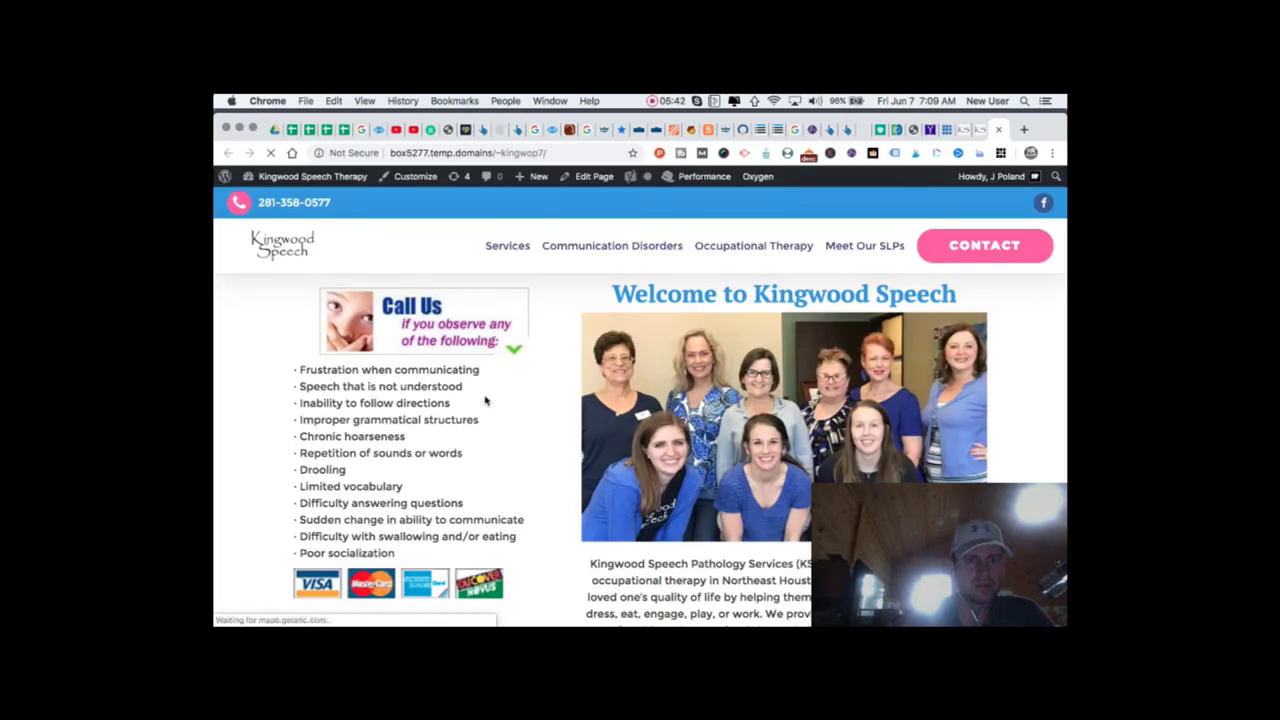
scroll(517, 475, "down", 15)
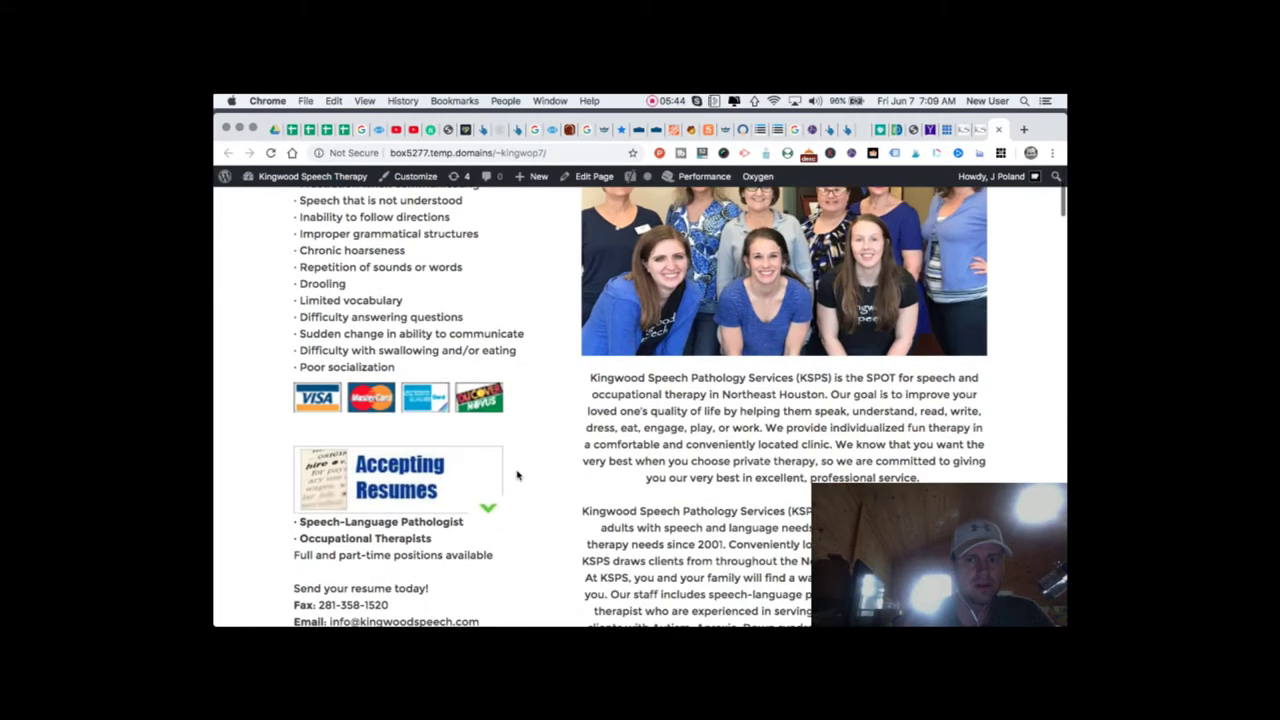
scroll(517, 475, "down", 20)
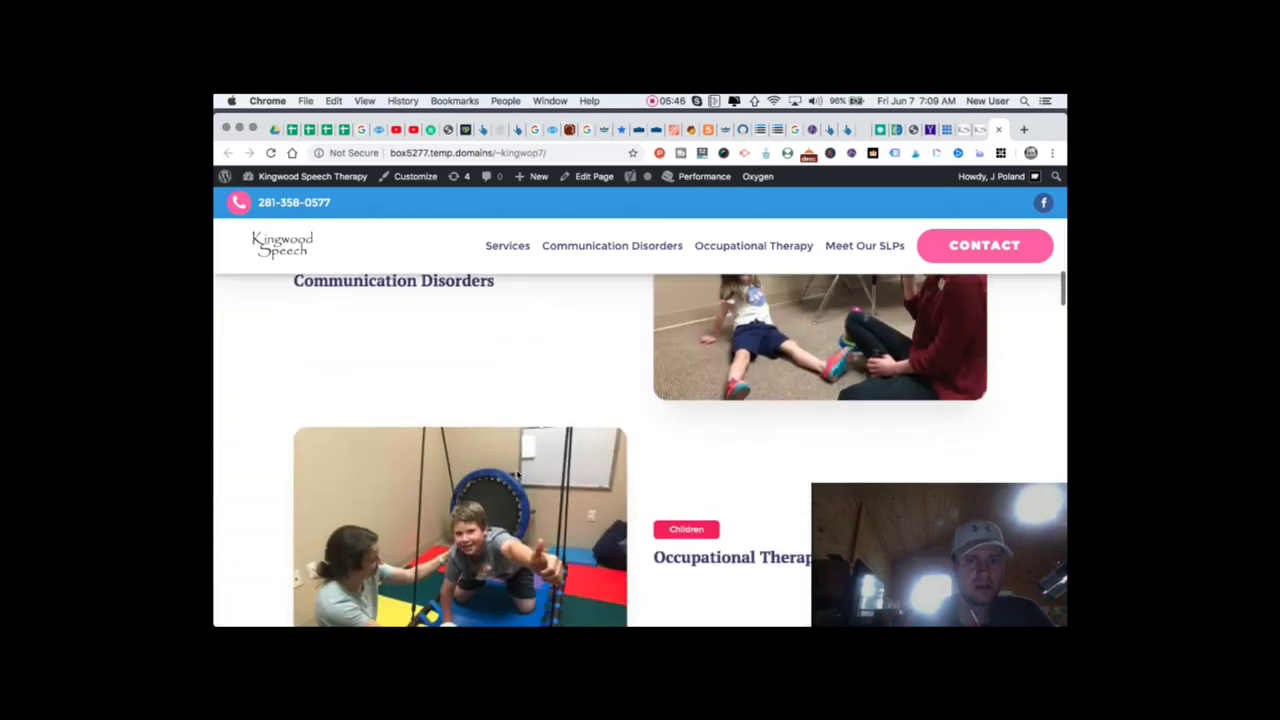
scroll(517, 475, "down", 15)
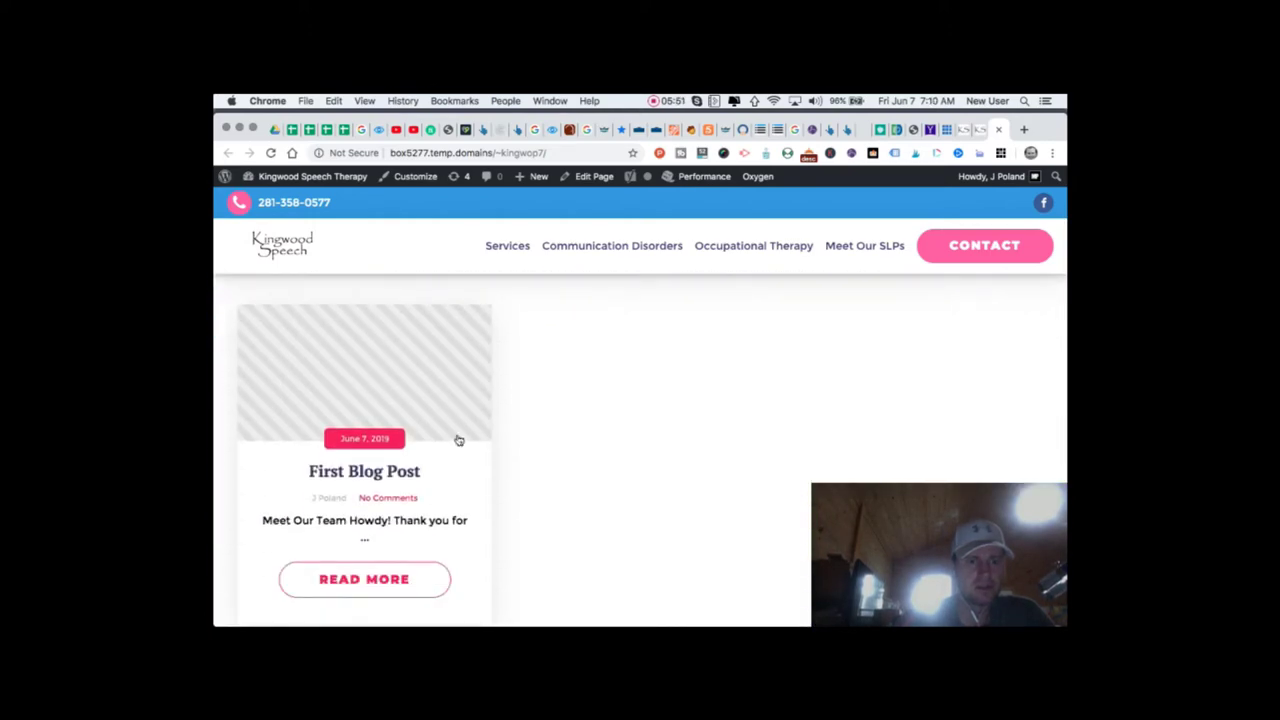
scroll(429, 428, "down", 2)
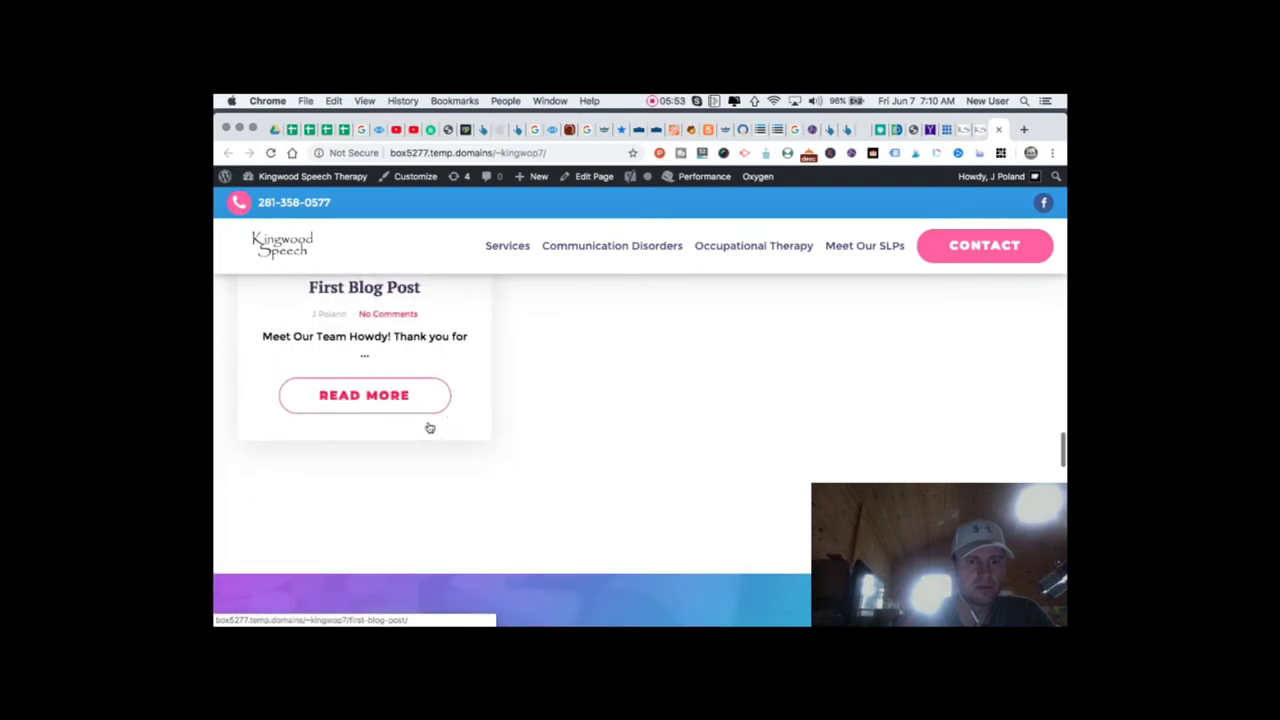
scroll(429, 428, "up", 2)
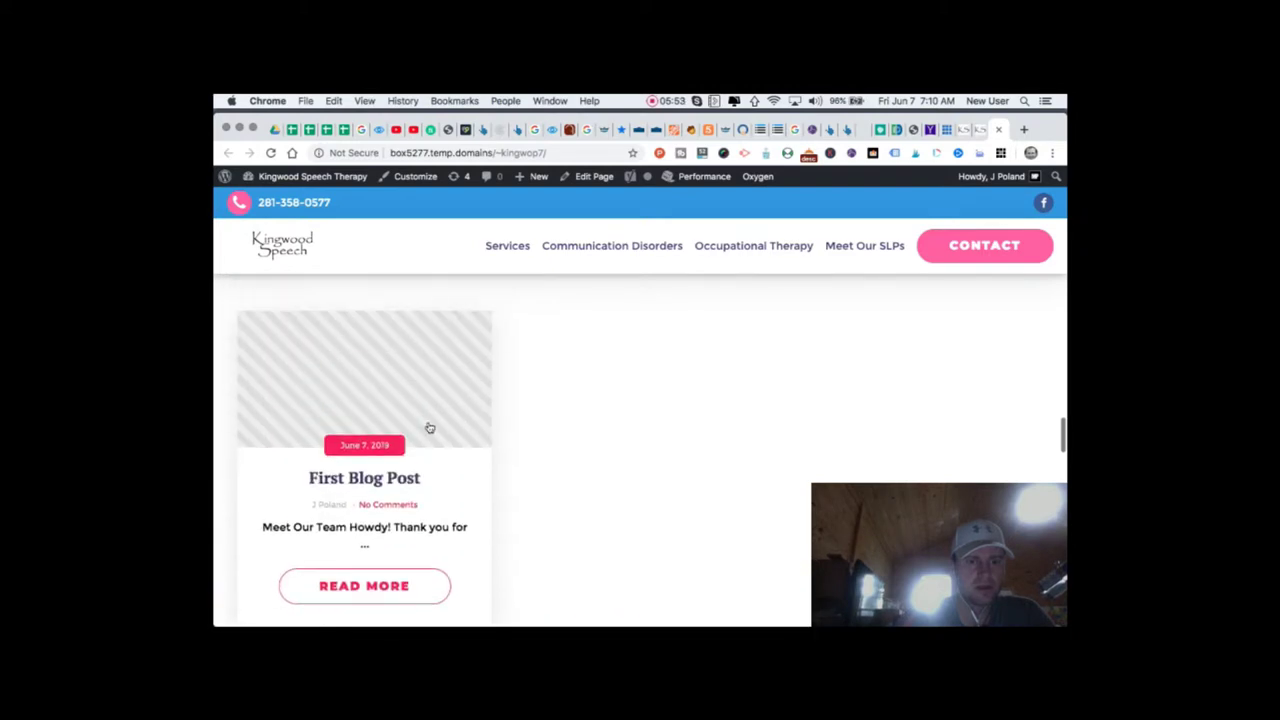
left_click(270, 153)
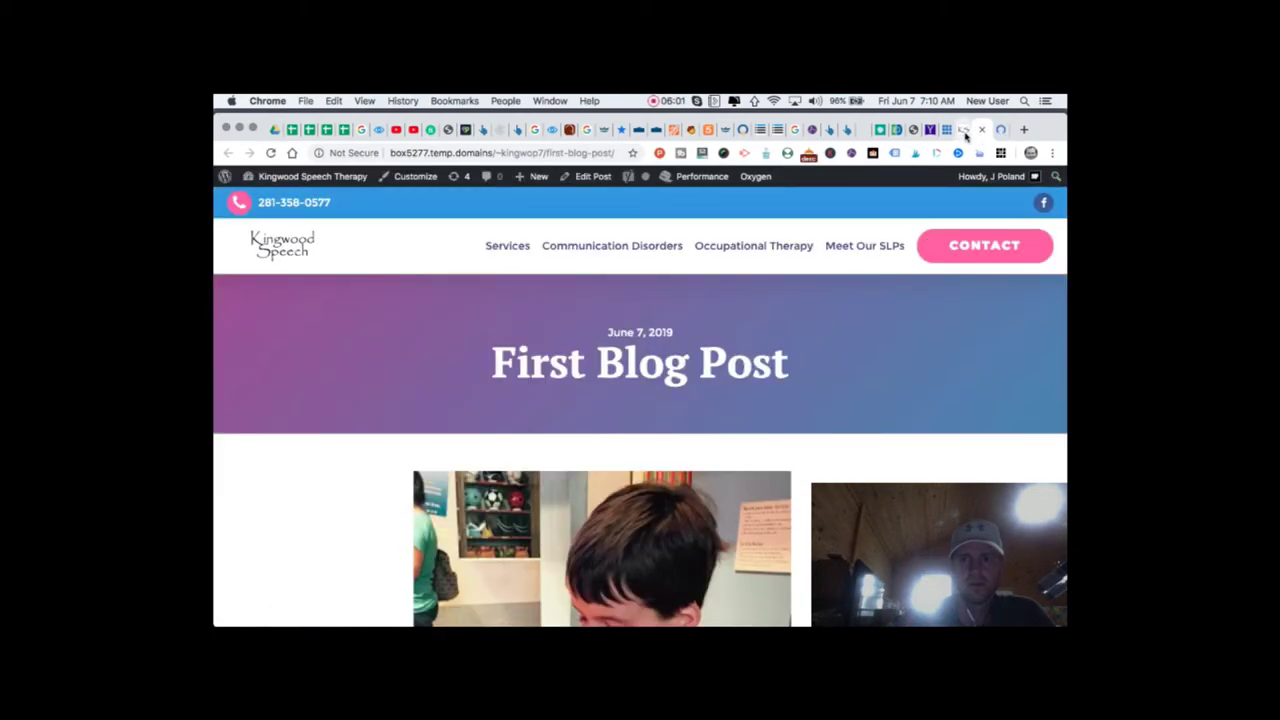
- Return to the post editor and place the cursor at the end of the "First Blog Post" title
left_click(965, 132)
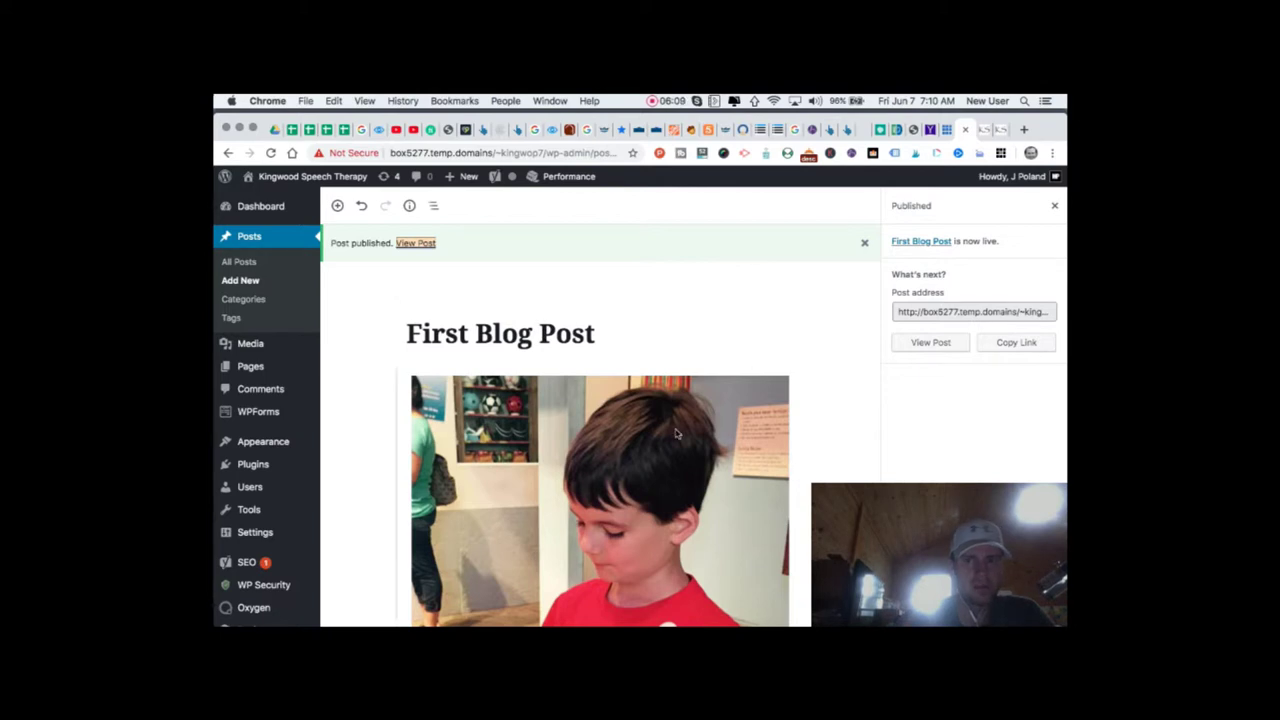
left_click(590, 347)
left_click(598, 340)
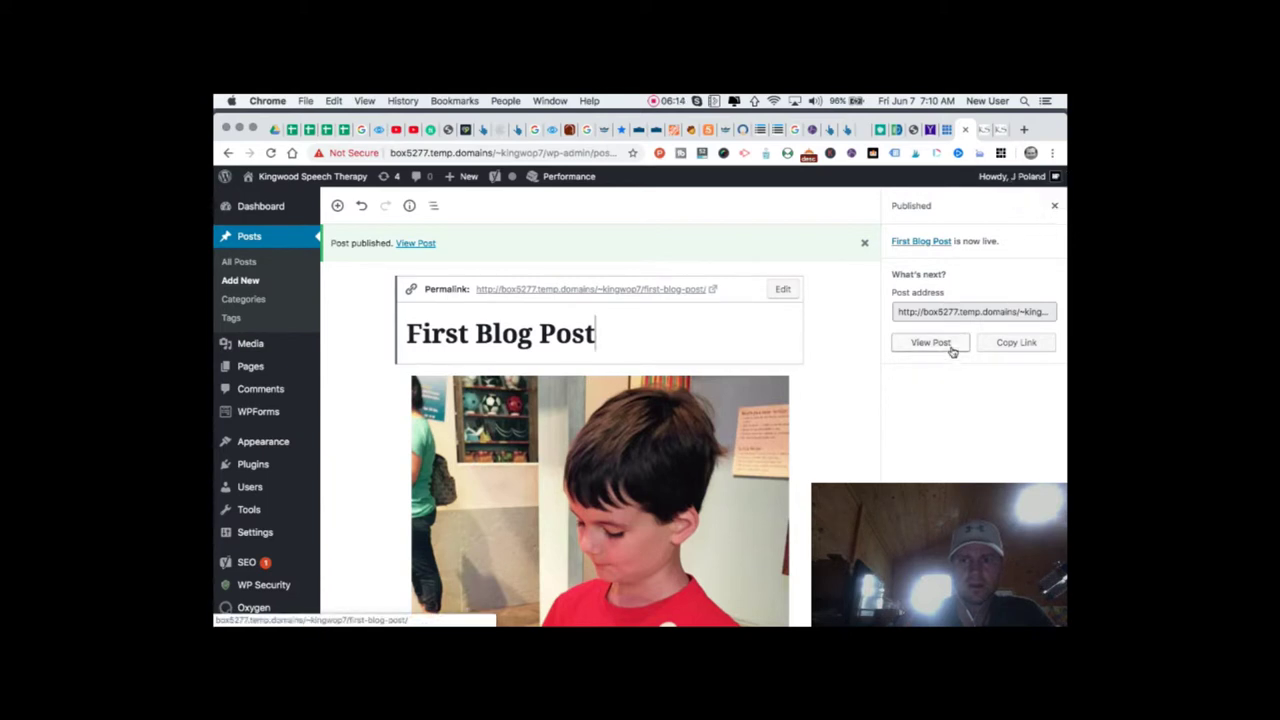
- Compare the new post's card on the site's homepage with the title banner and image on the live post
left_click(1055, 206)
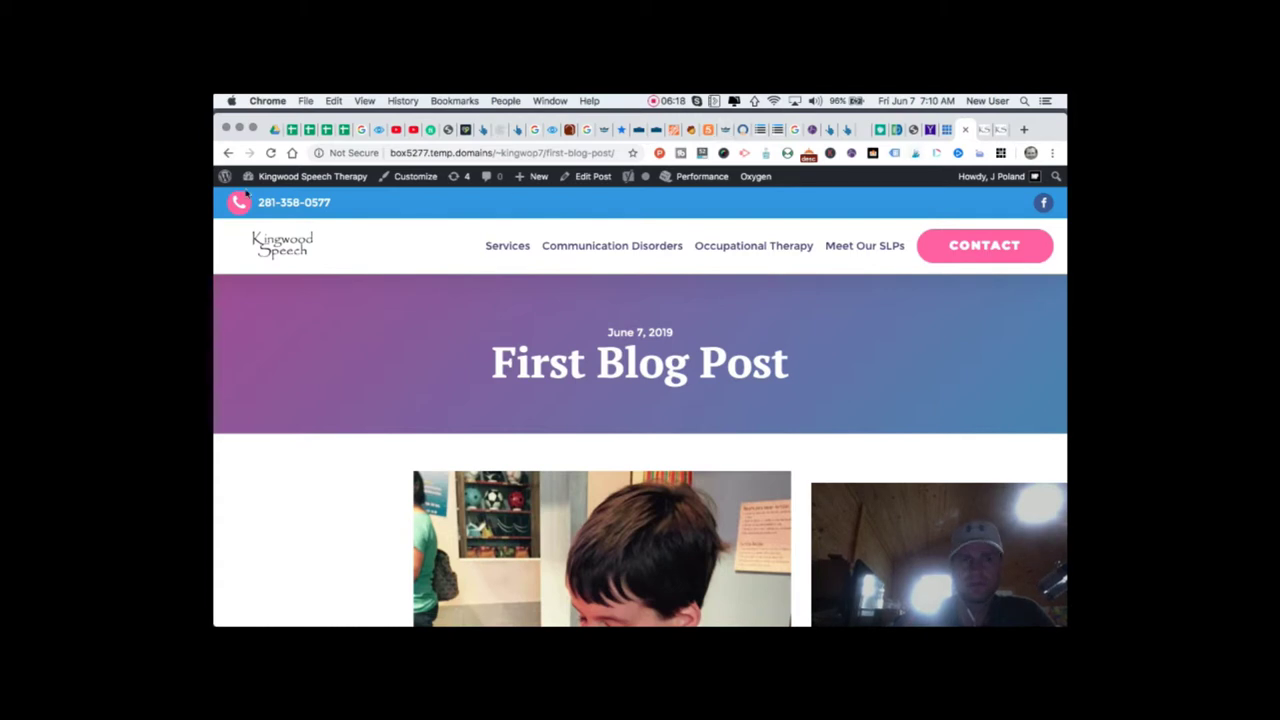
left_click(227, 152)
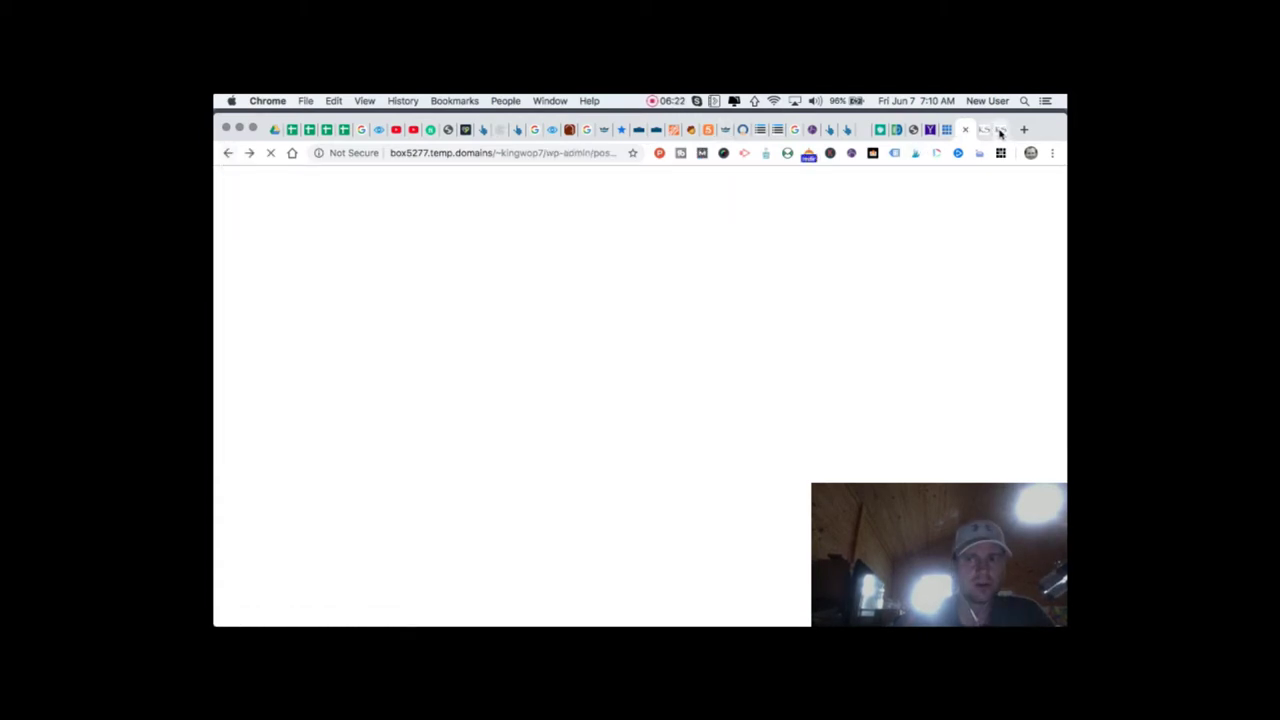
left_click(1000, 131)
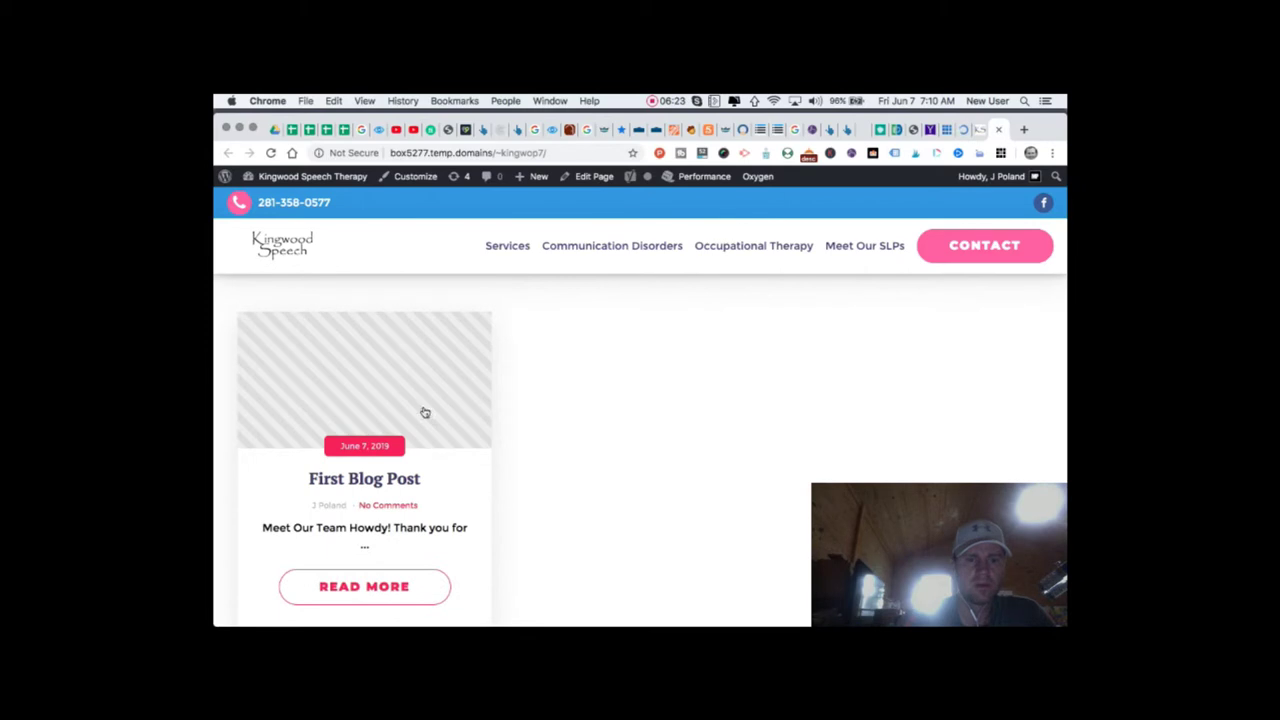
left_click(980, 131)
scroll(588, 326, "down", 5)
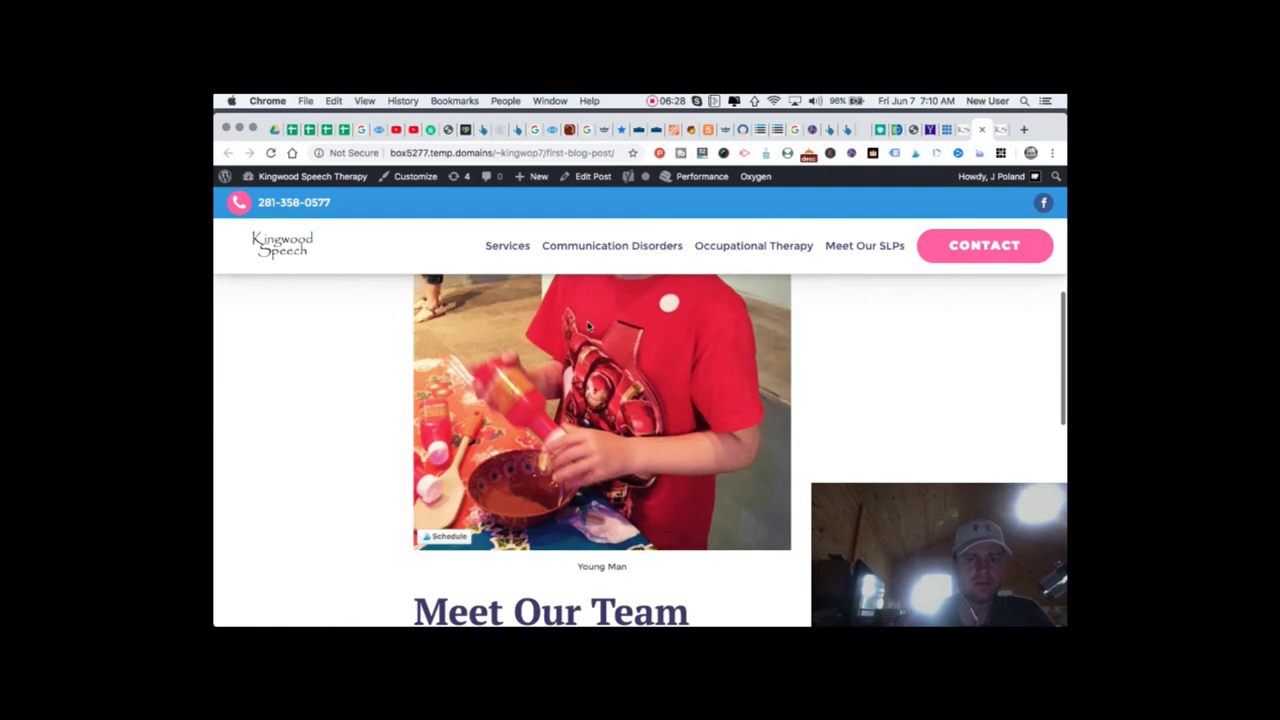
scroll(588, 326, "up", 5)
scroll(588, 326, "down", 2)
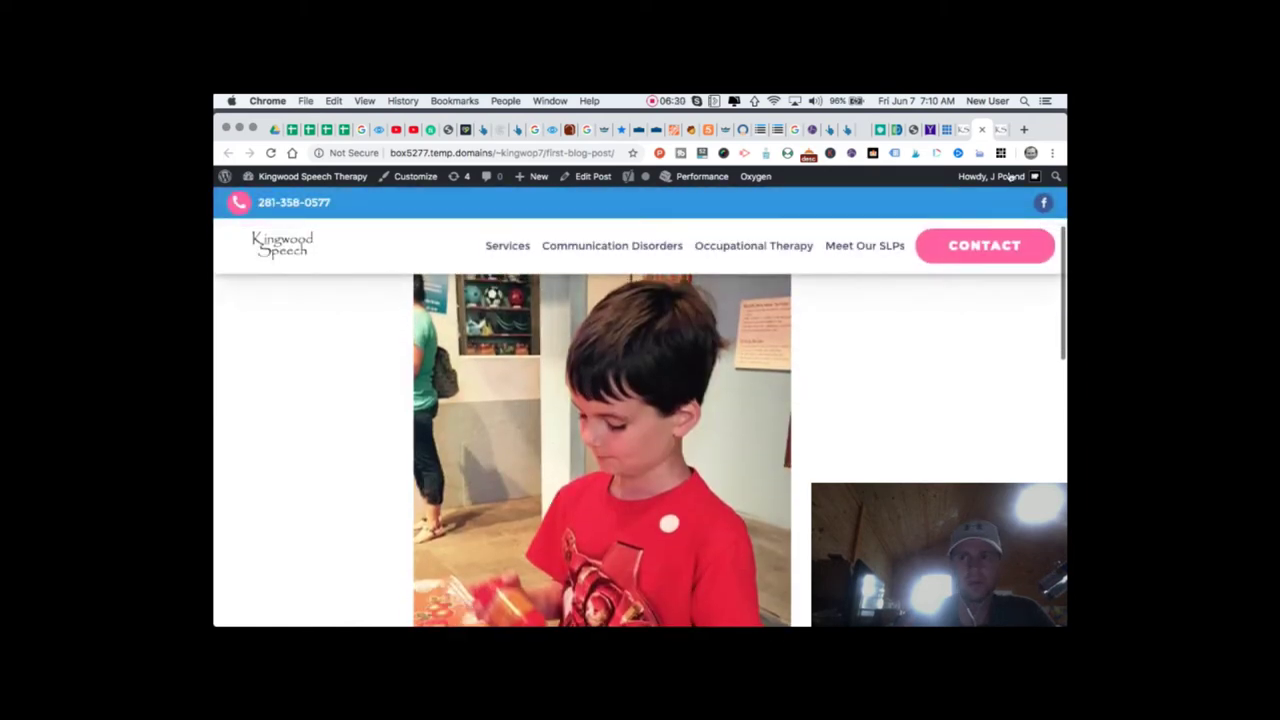
left_click(1000, 129)
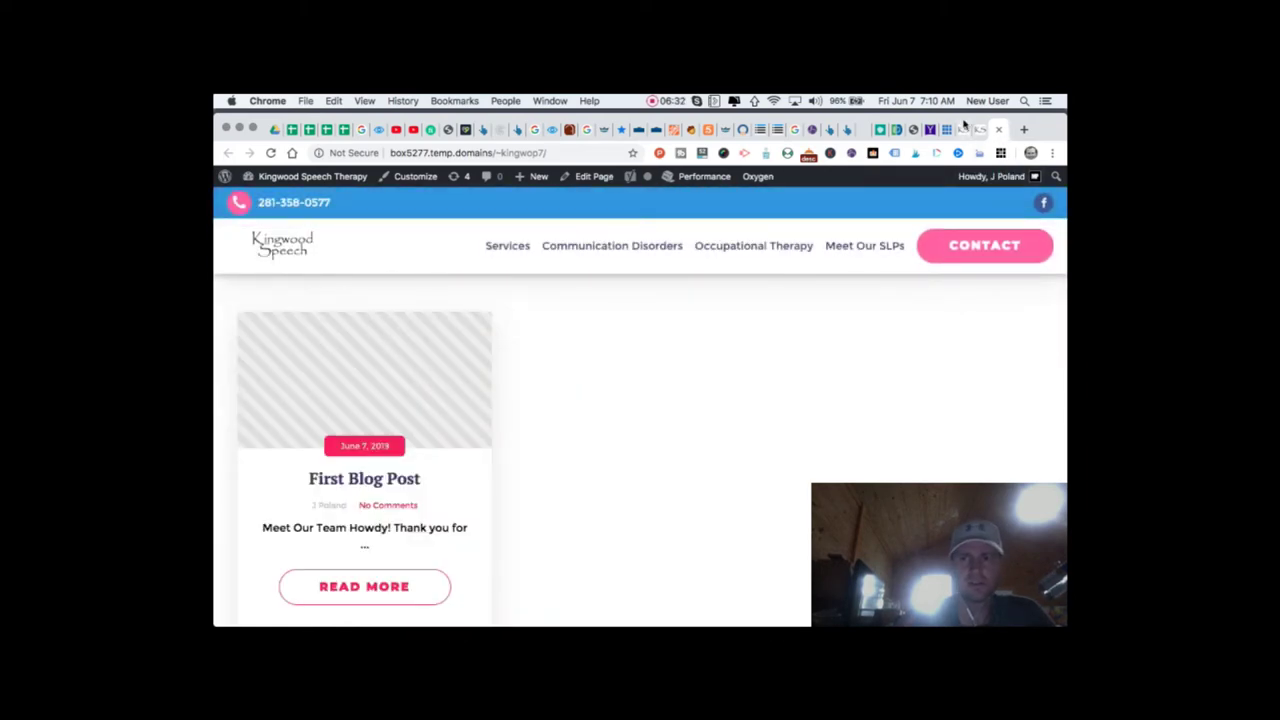
- Set therapy-pic-ERP-e1558705458446.jpeg as the post's featured image with the alt text "therapy pic ERP", and update the post
left_click(963, 131)
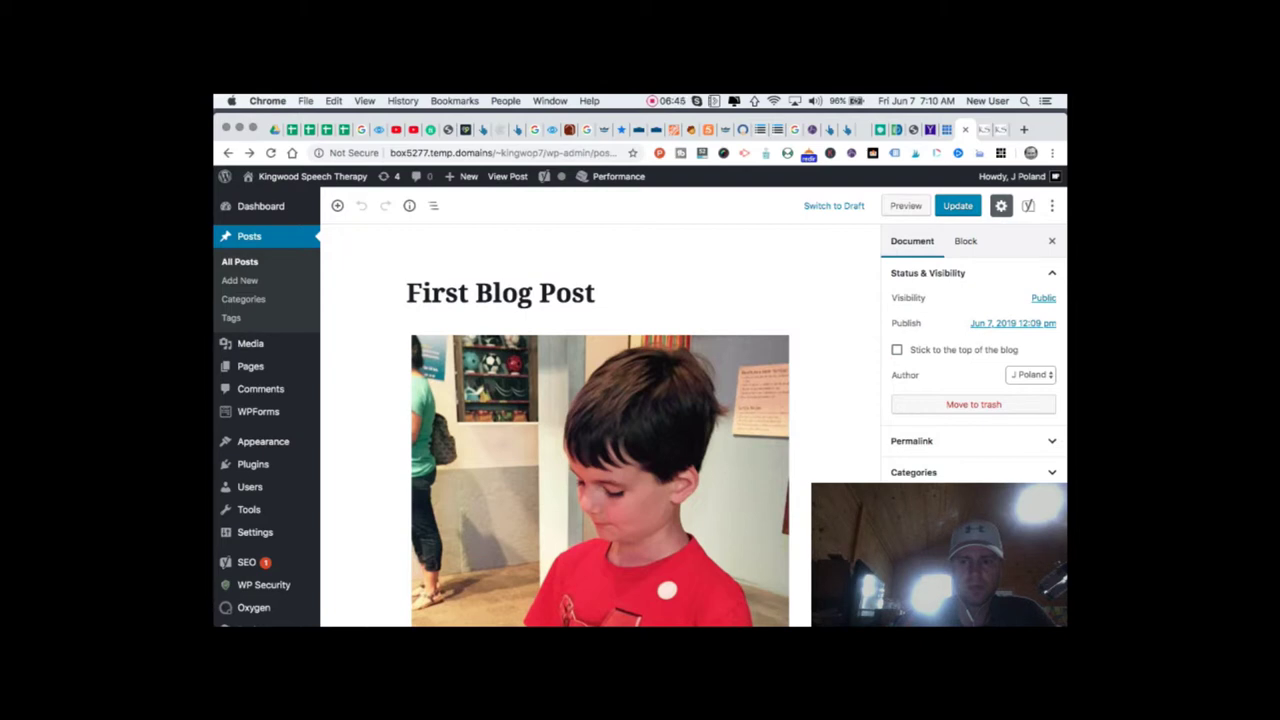
scroll(974, 360, "down", 1)
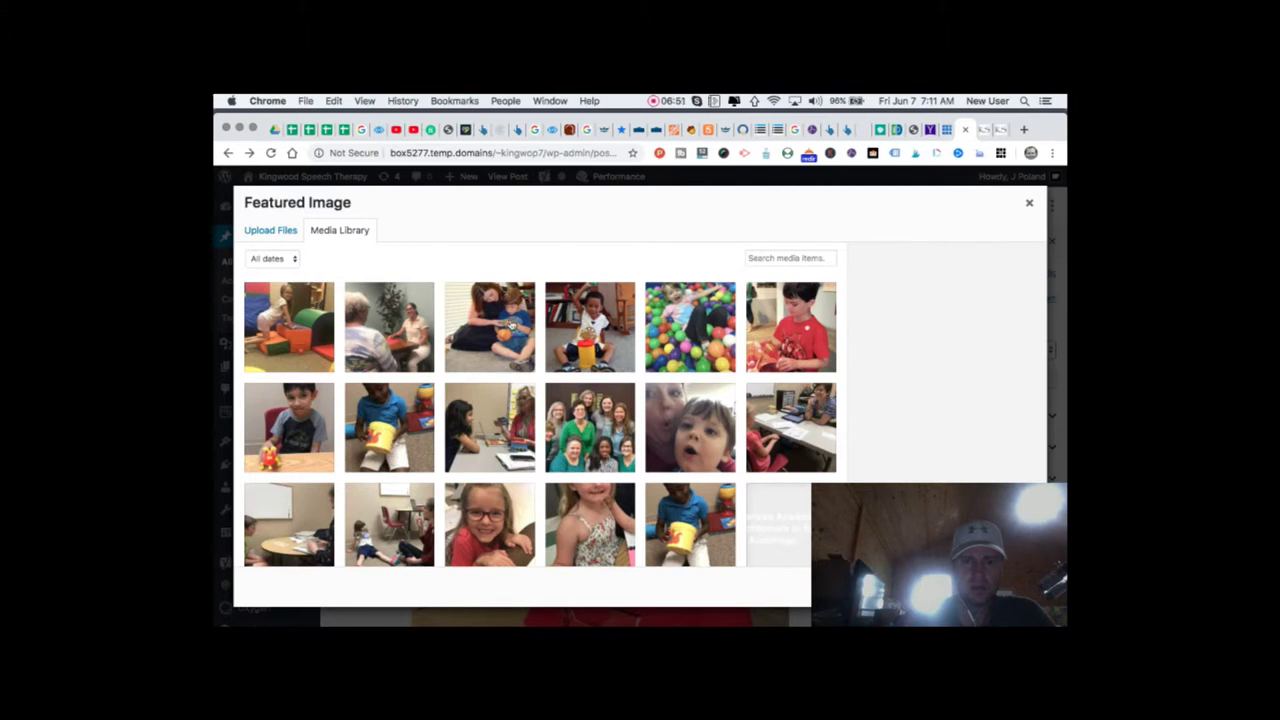
left_click(499, 322)
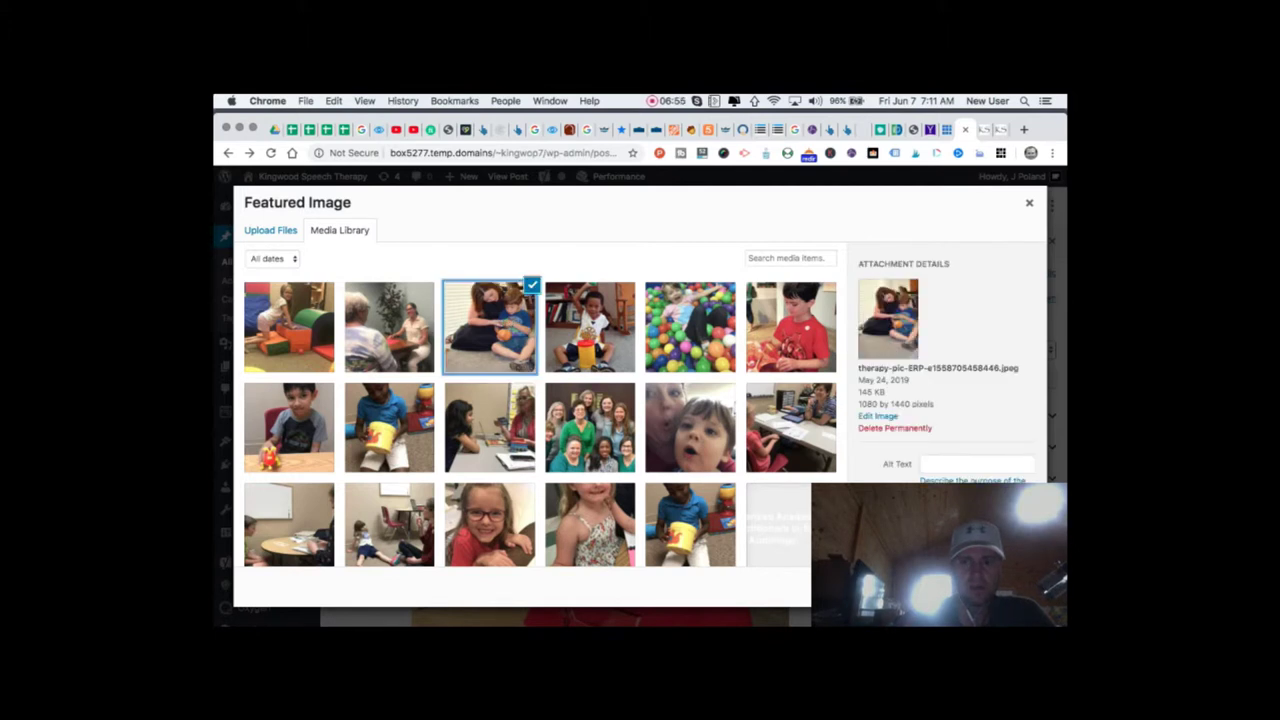
left_click(961, 463)
type("therapy pic ERP")
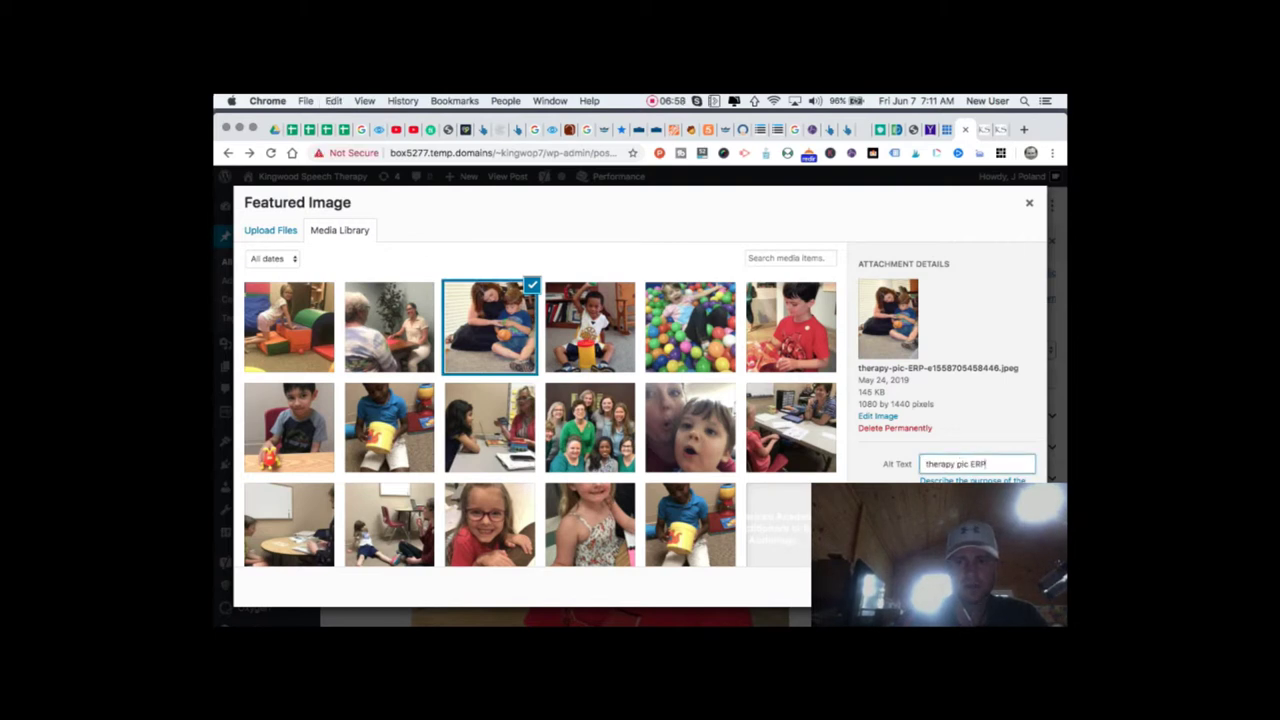
key("Escape")
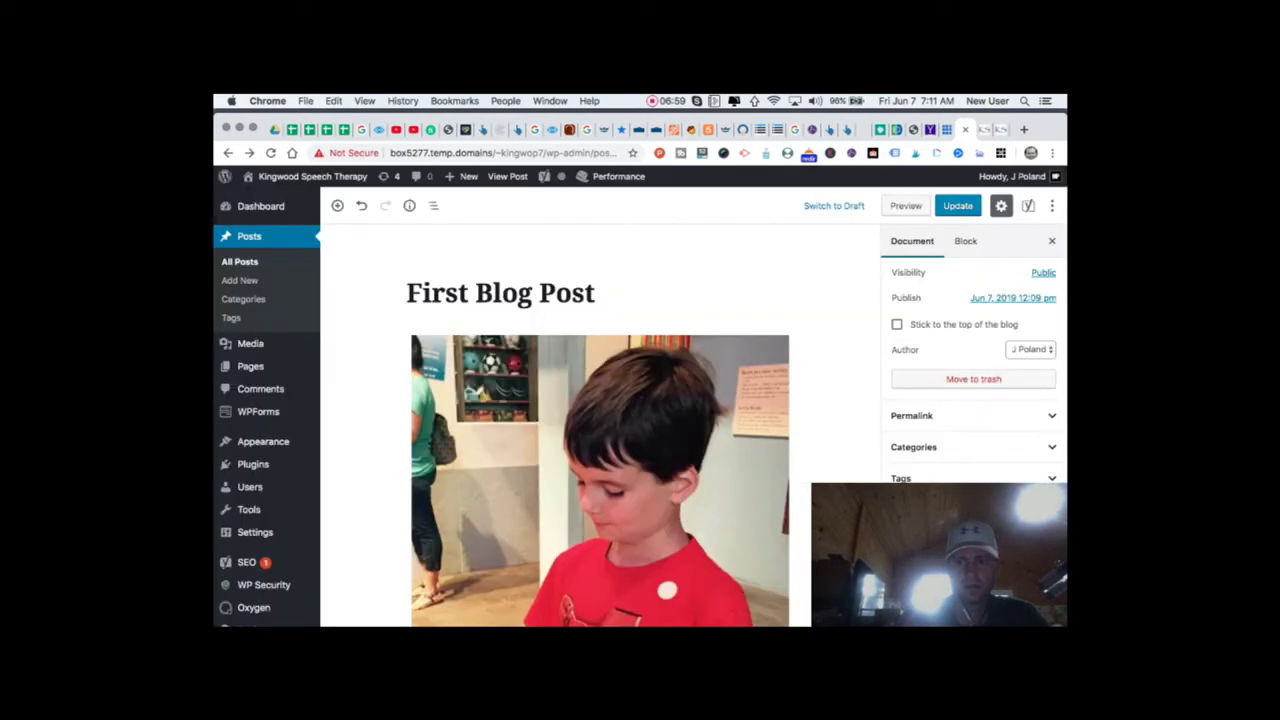
left_click(955, 206)
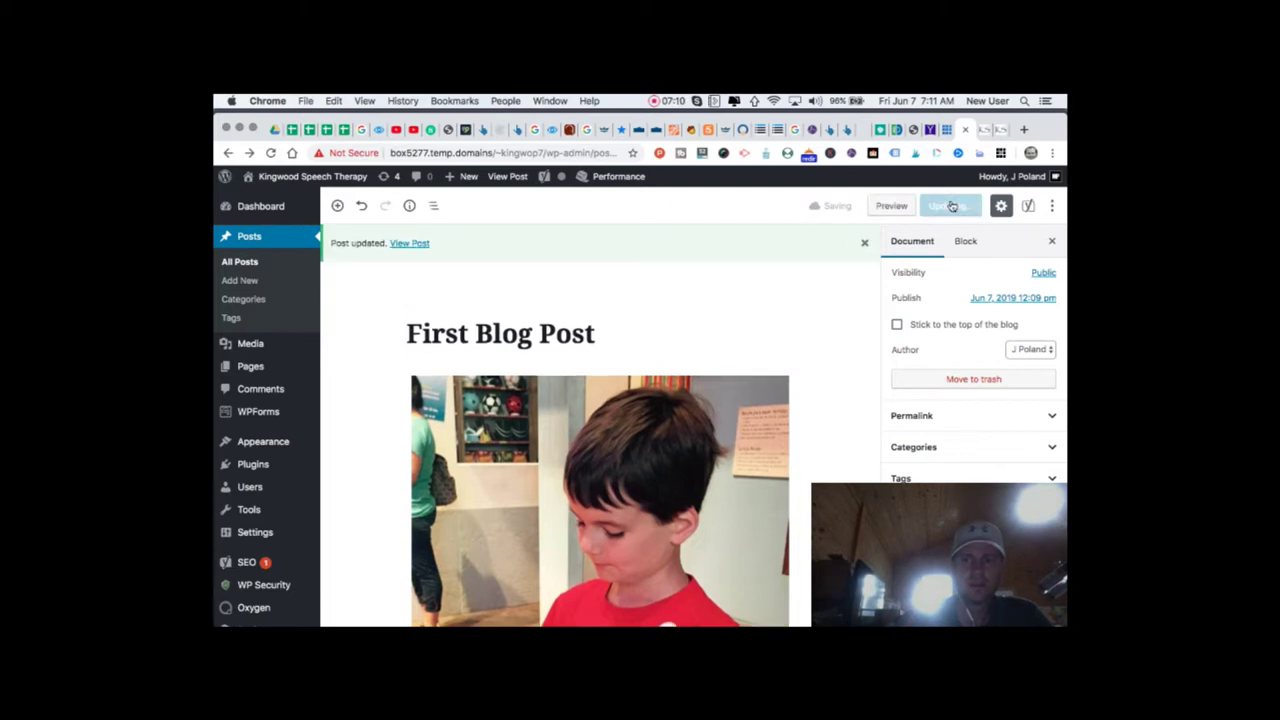
- Reload the live post and the homepage, and examine the featured image in the title banner and blog card
left_click(984, 130)
key("super+r")
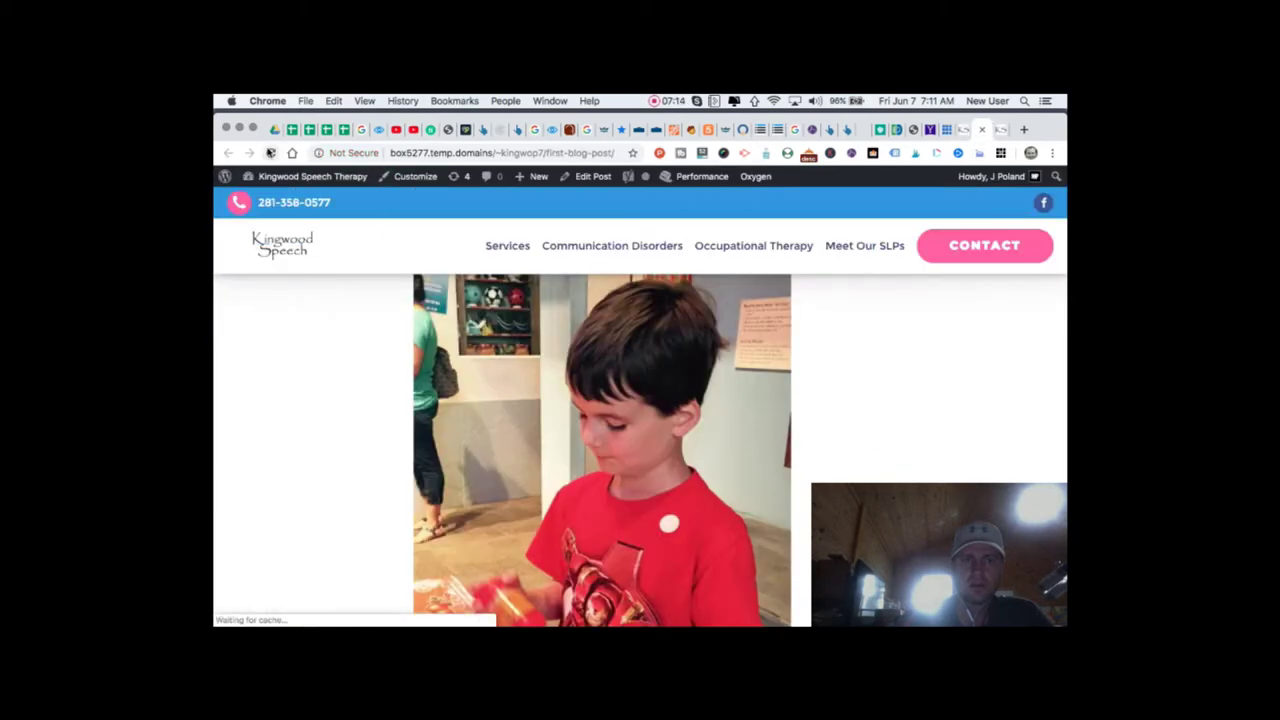
scroll(341, 527, "down", 15)
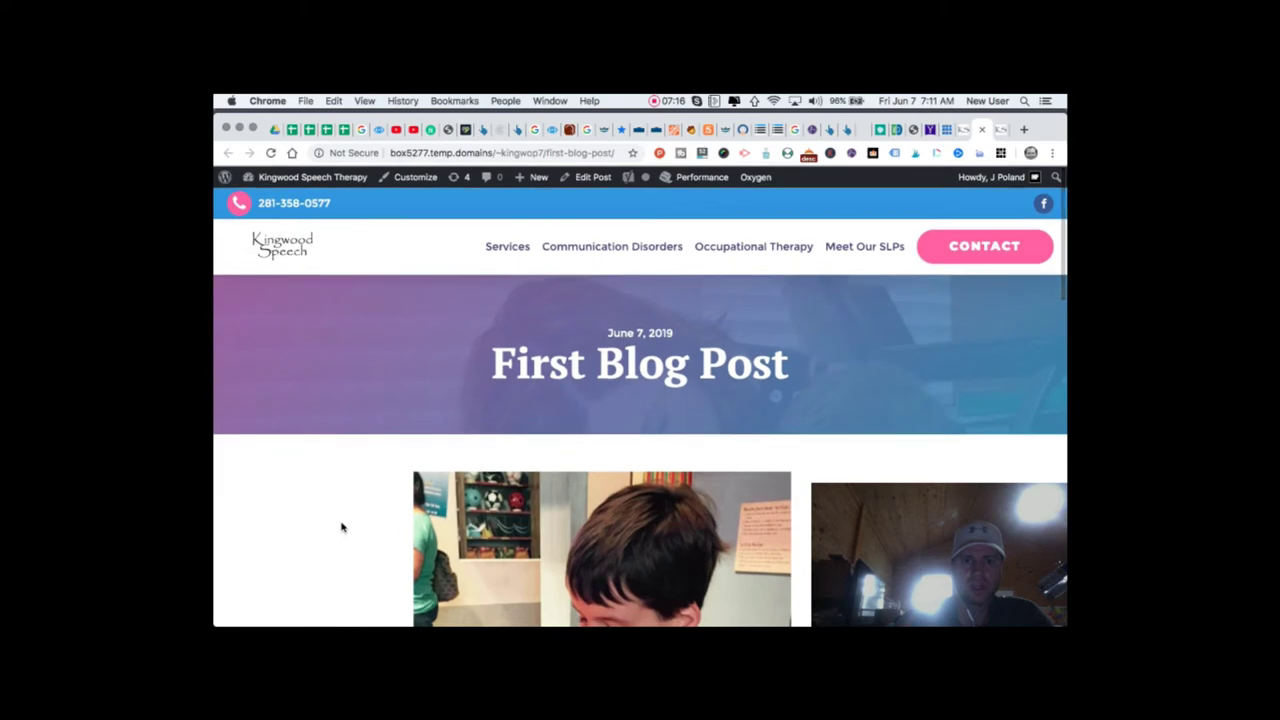
scroll(341, 527, "up", 15)
scroll(341, 527, "down", 3)
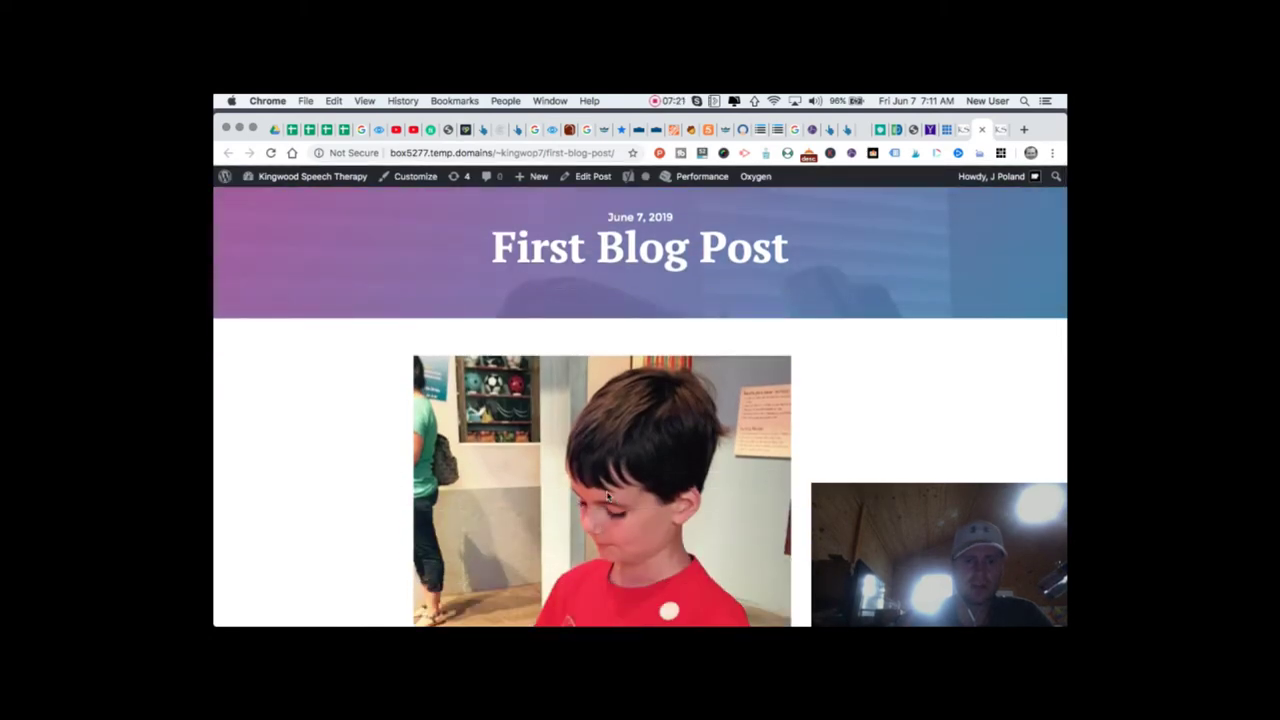
scroll(604, 497, "down", 5)
scroll(606, 497, "up", 5)
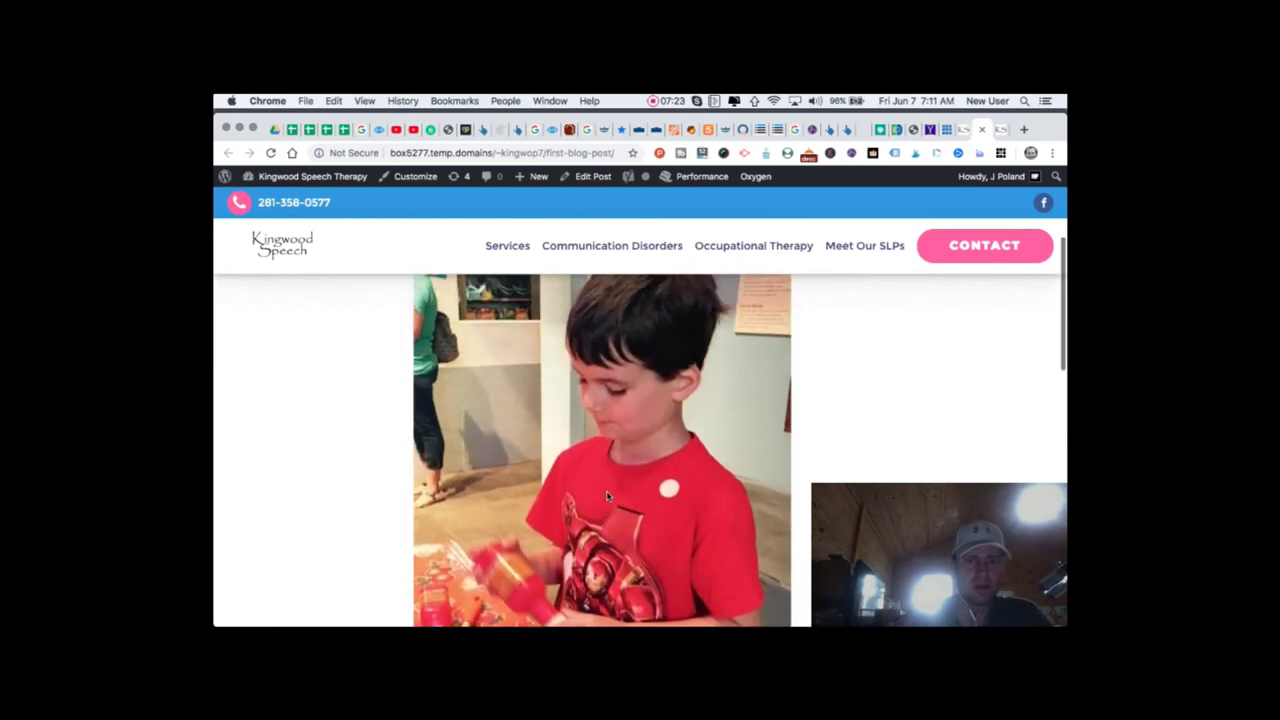
left_click(1000, 129)
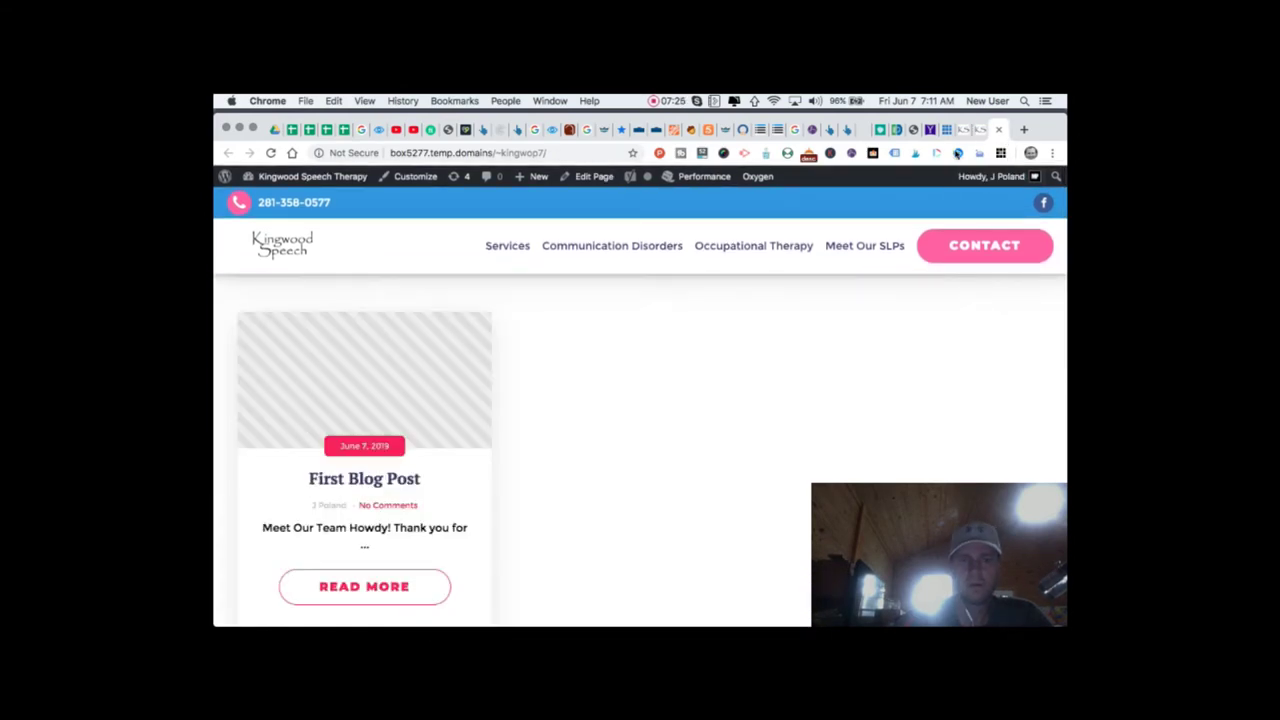
left_click(271, 153)
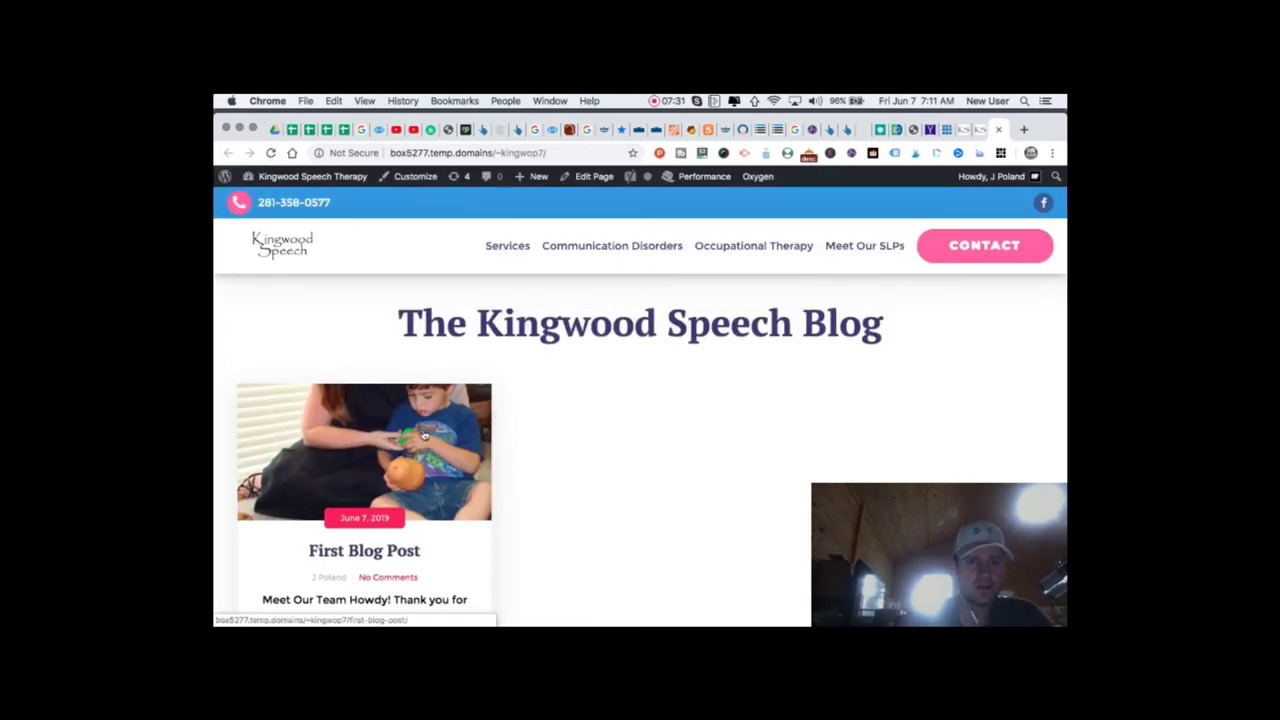
- From the post's featured image selection, open therapy-pic-ERP-e1558705458446.jpeg for image editing
left_click(963, 130)
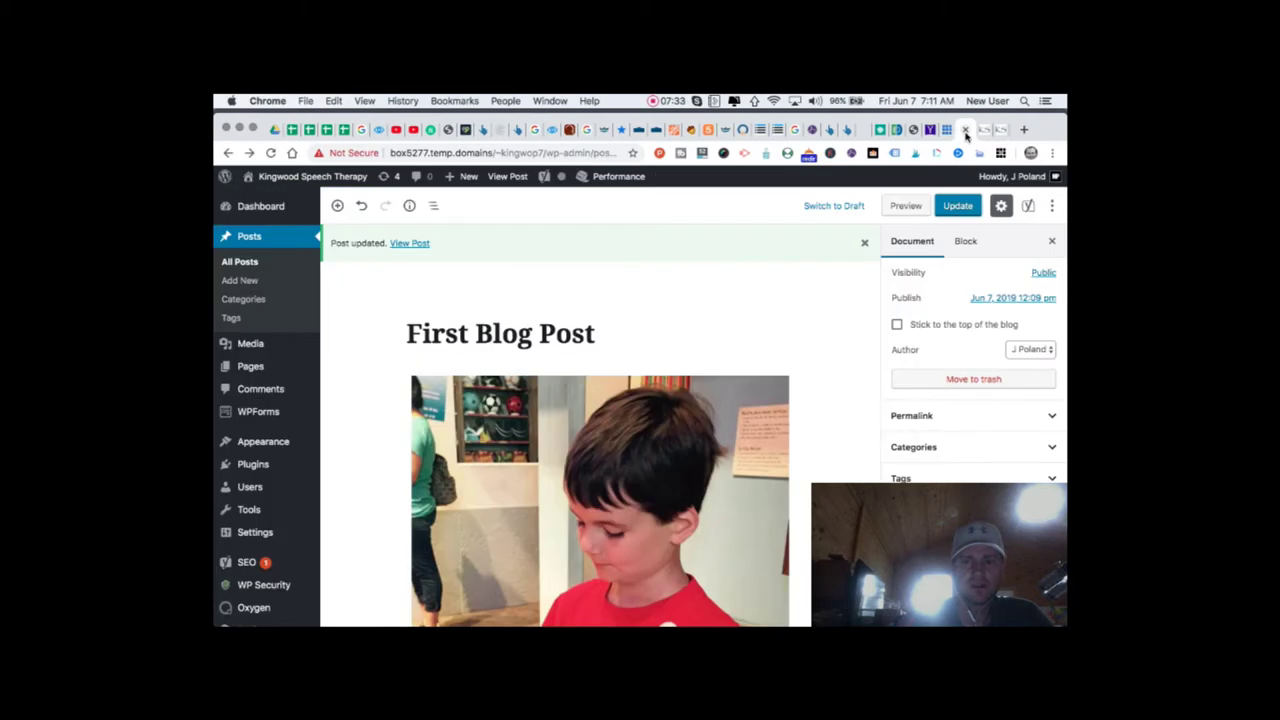
scroll(952, 406, "down", 5)
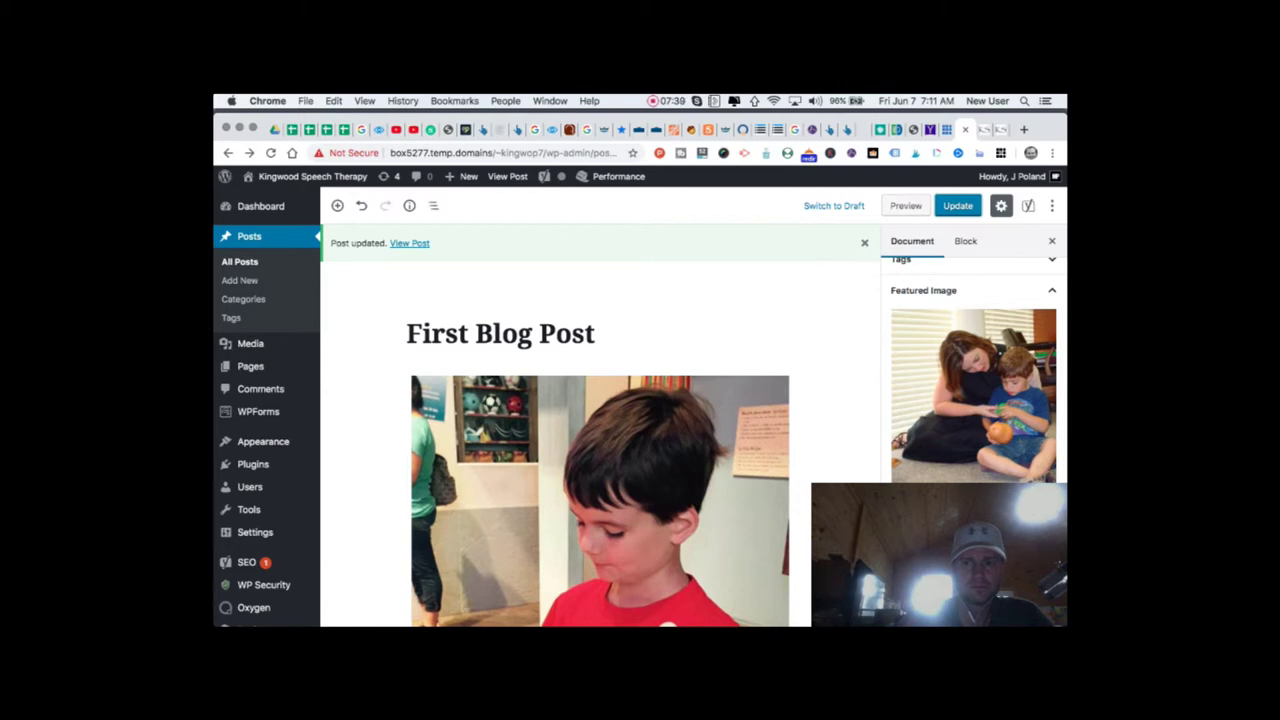
left_click(952, 406)
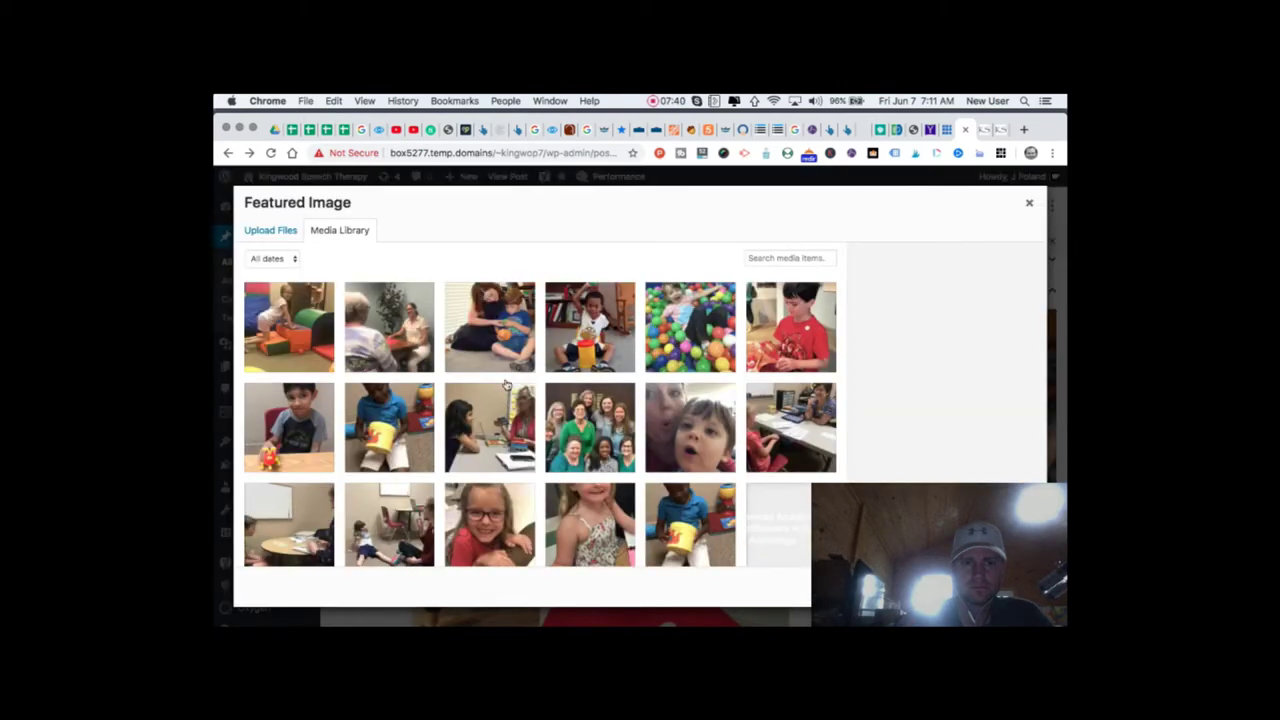
left_click(490, 328)
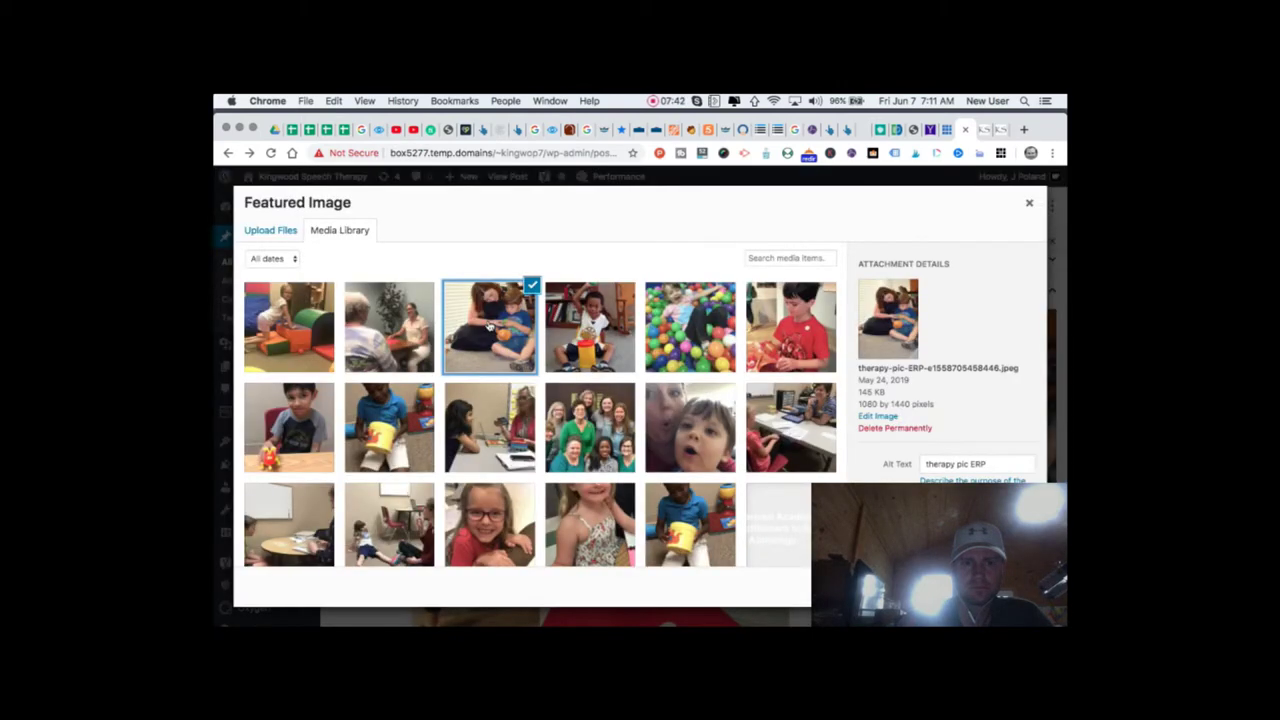
left_click(888, 417)
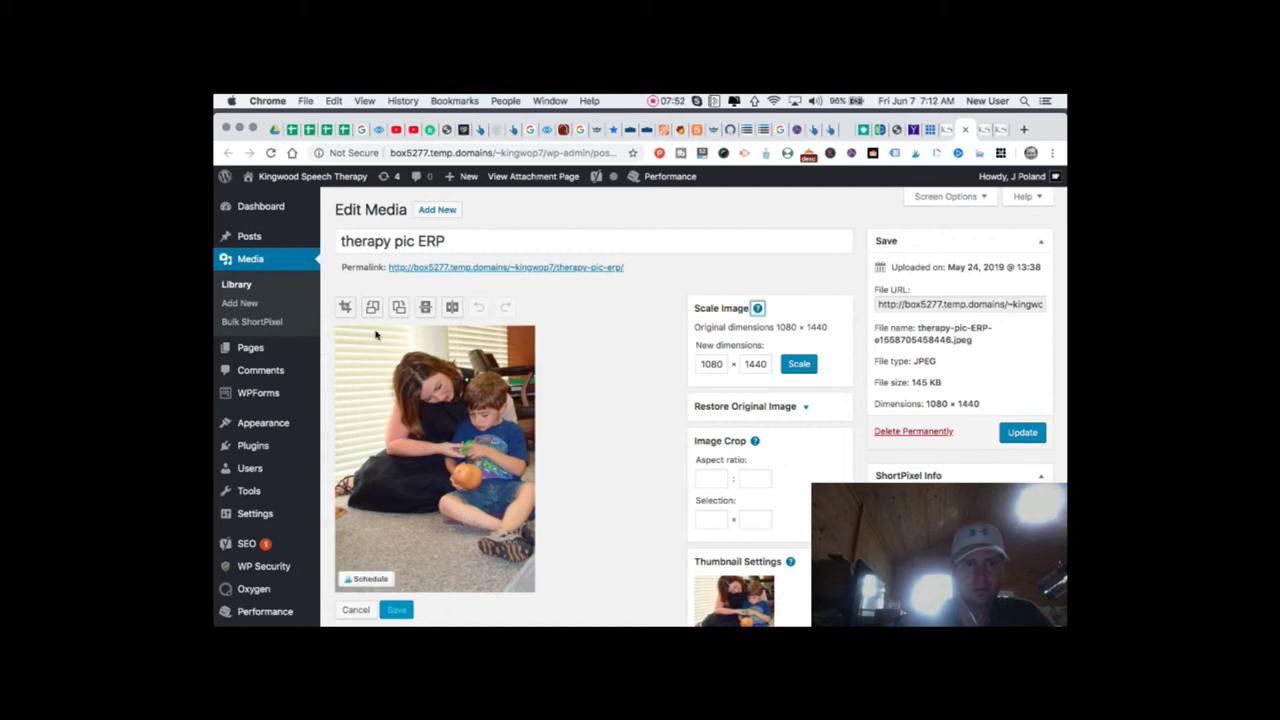
- Crop the therapy picture to about 1012 × 1152 pixels, trimming its left, top and bottom edges
left_click(345, 310)
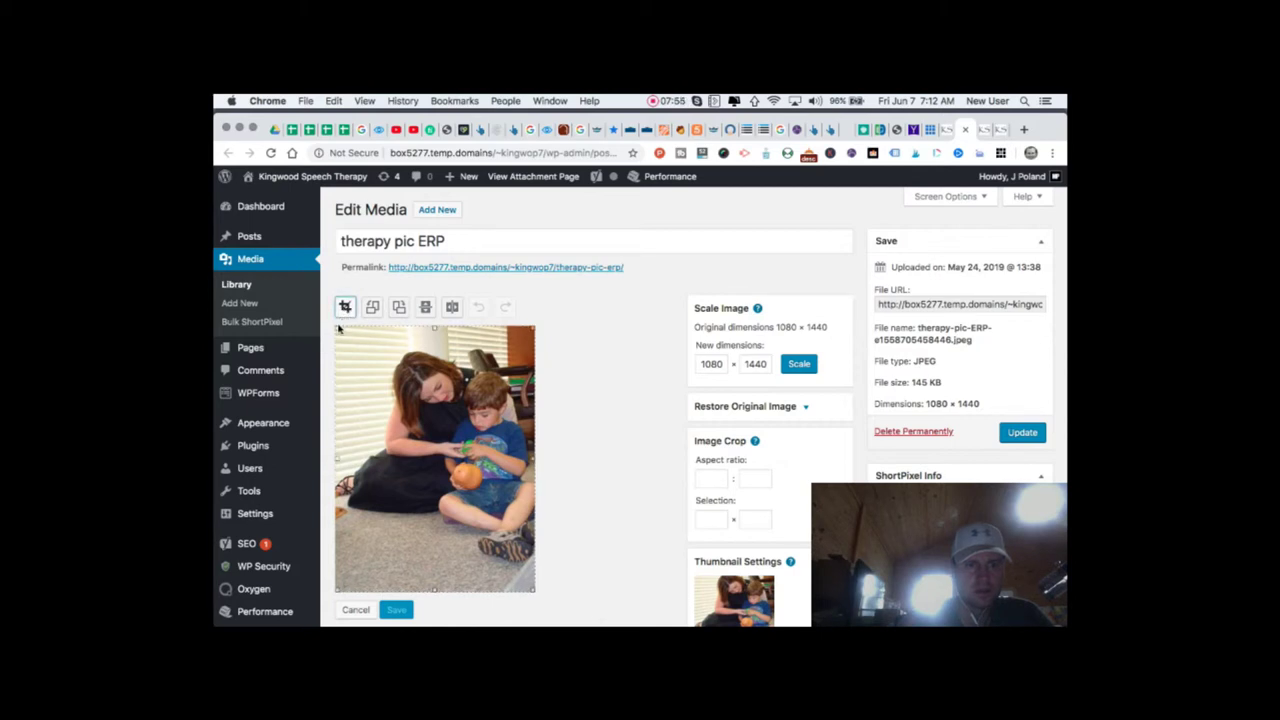
left_click_drag(337, 328, 345, 348)
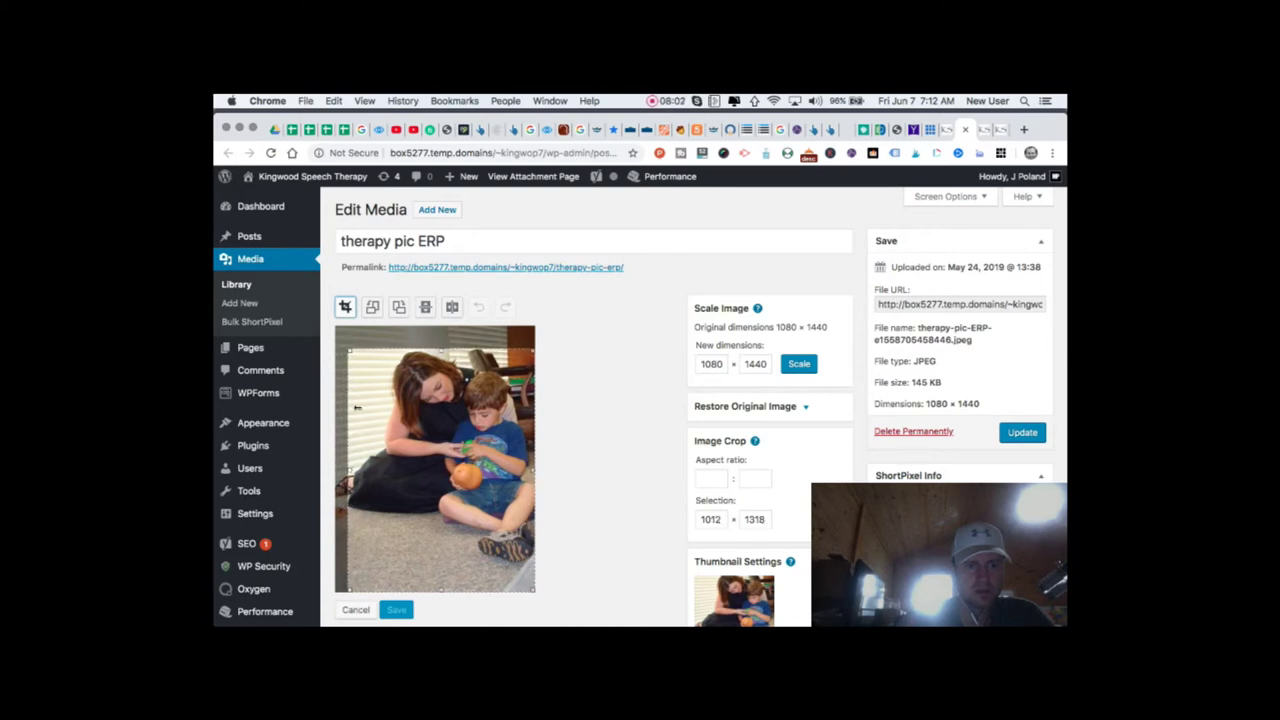
left_click_drag(438, 590, 432, 562)
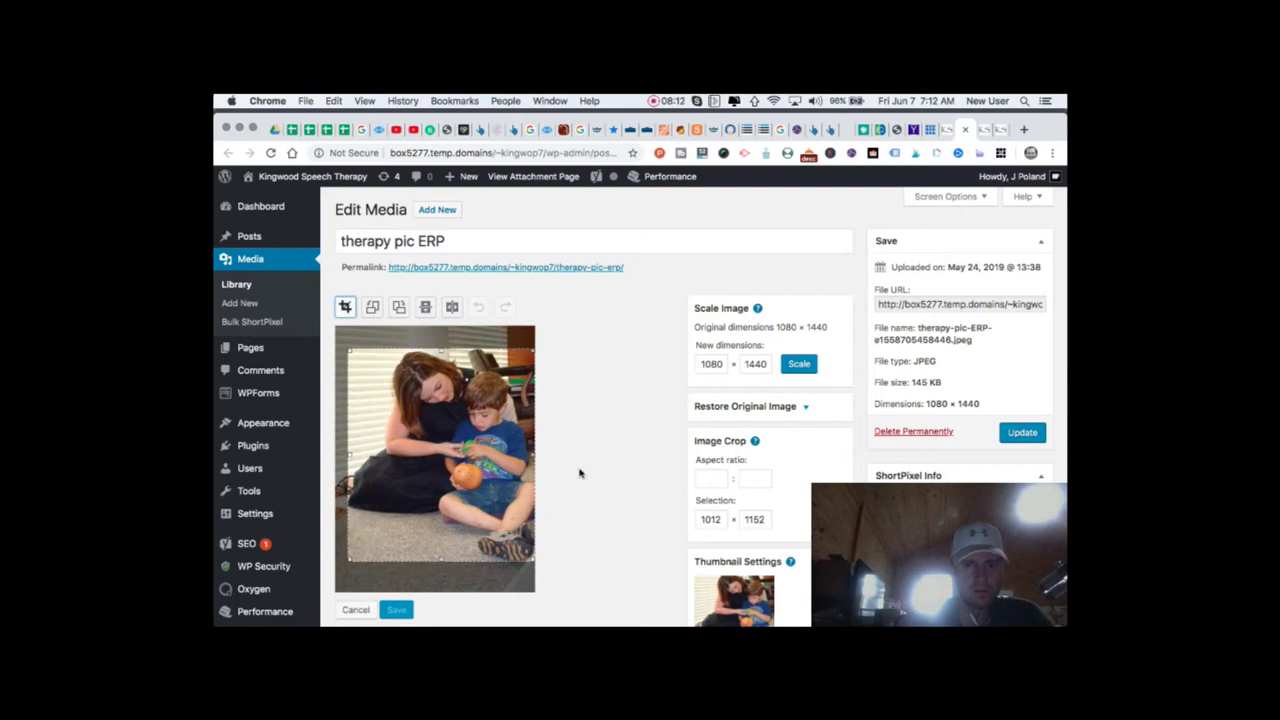
scroll(579, 473, "down", 2)
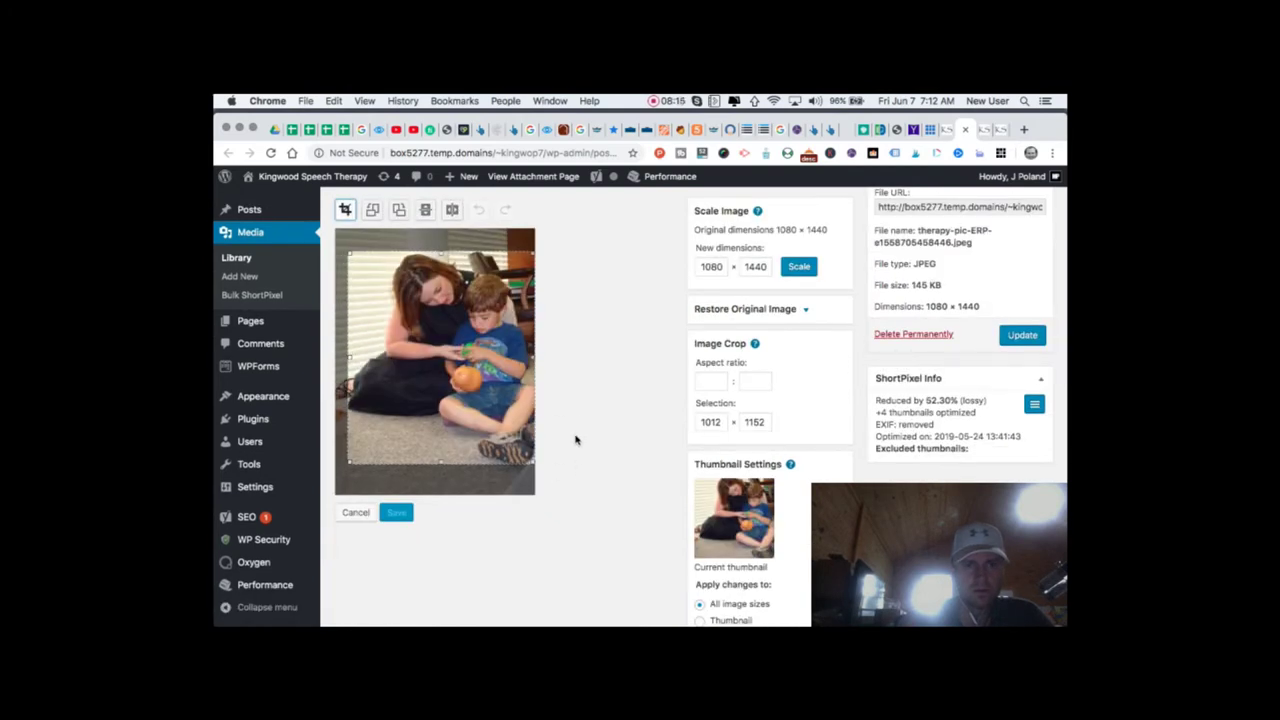
scroll(563, 421, "up", 1)
right_click(459, 395)
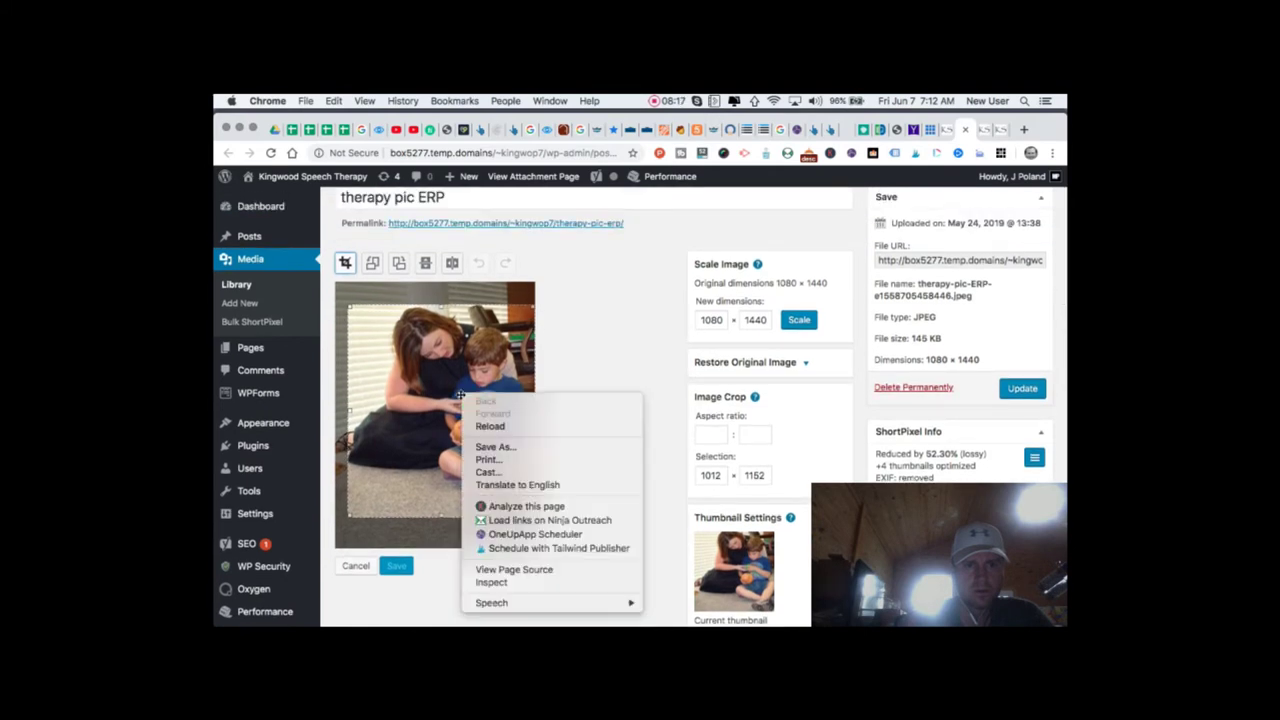
left_click(432, 302)
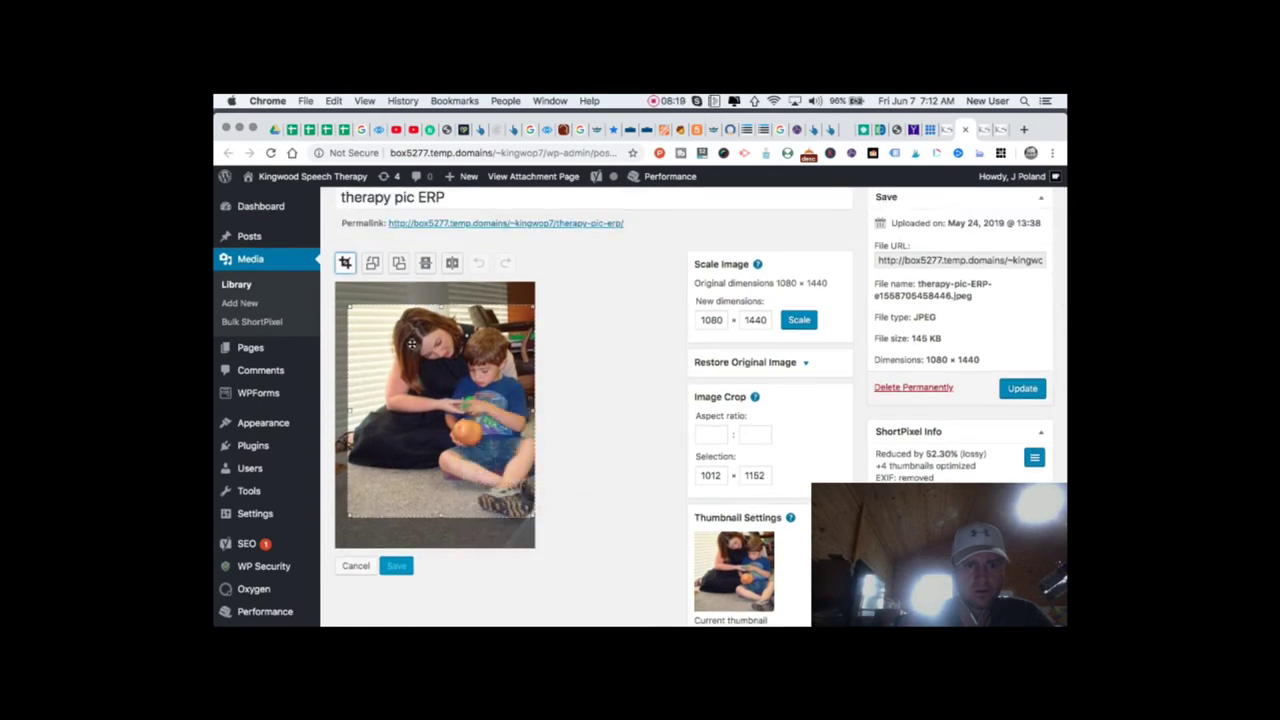
left_click(344, 262)
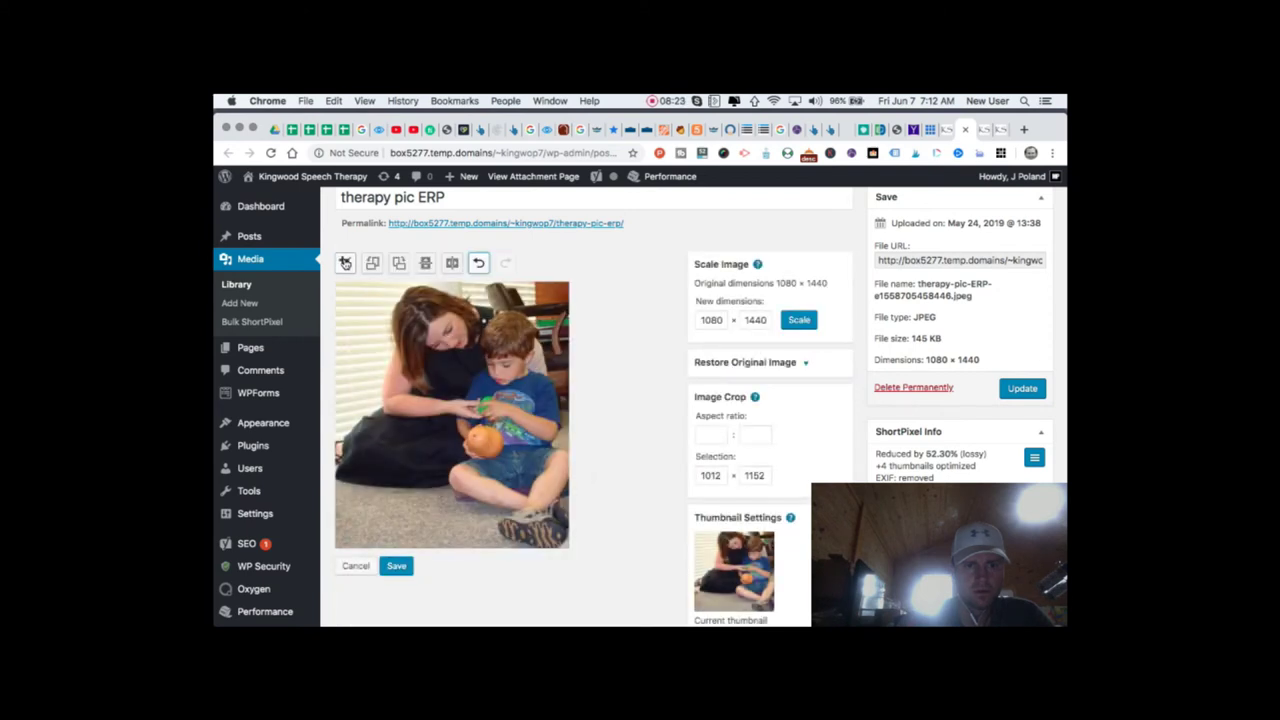
- Save the cropped therapy picture and update its media entry
mouse_move(387, 420)
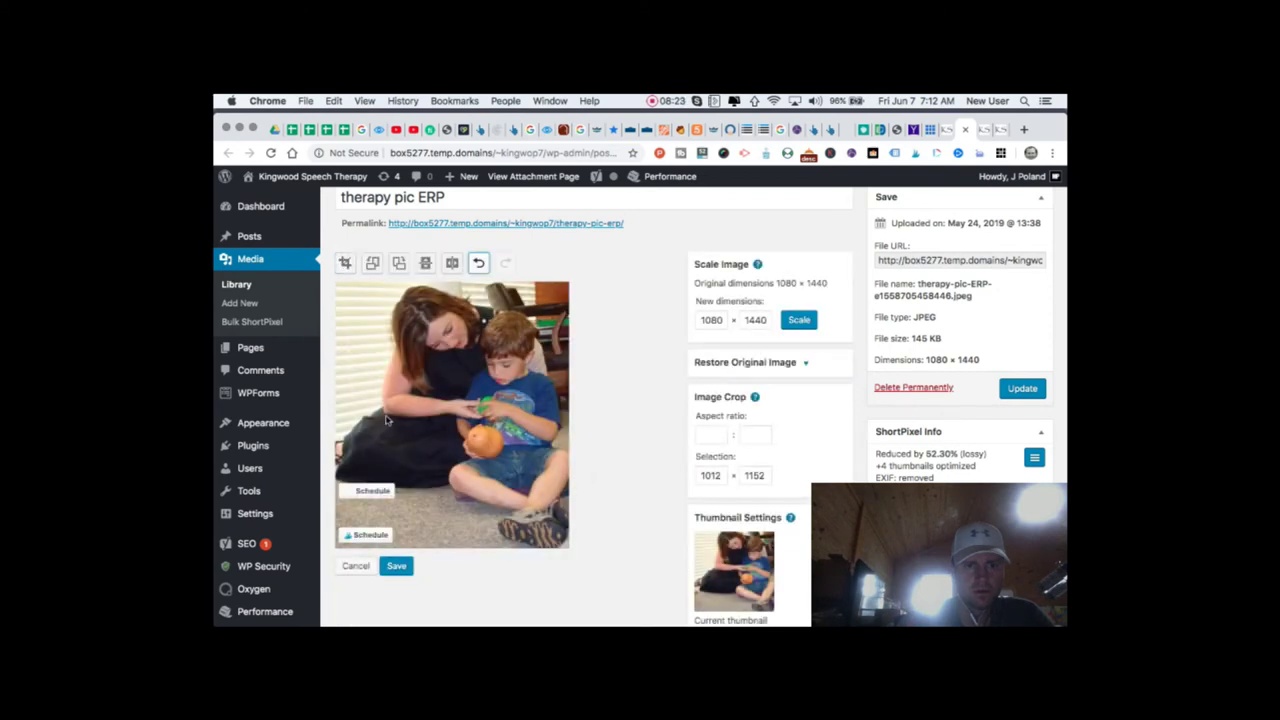
left_click(397, 567)
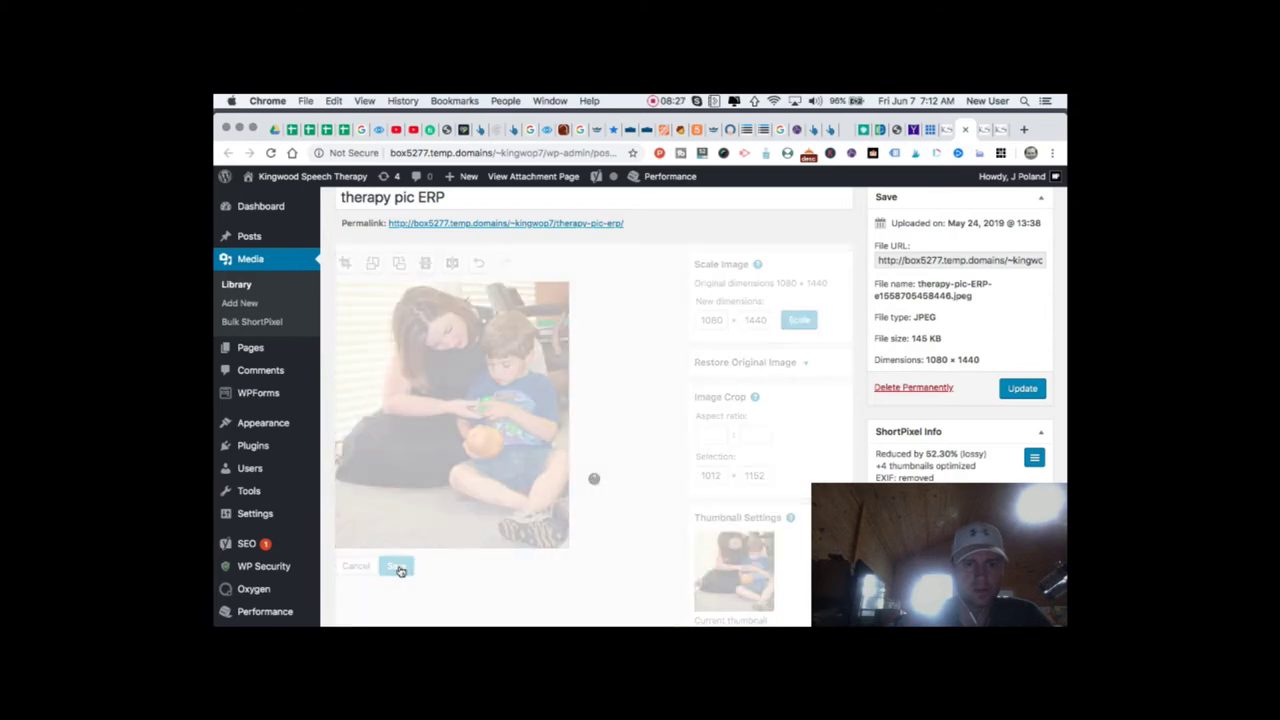
scroll(600, 505, "down", 5)
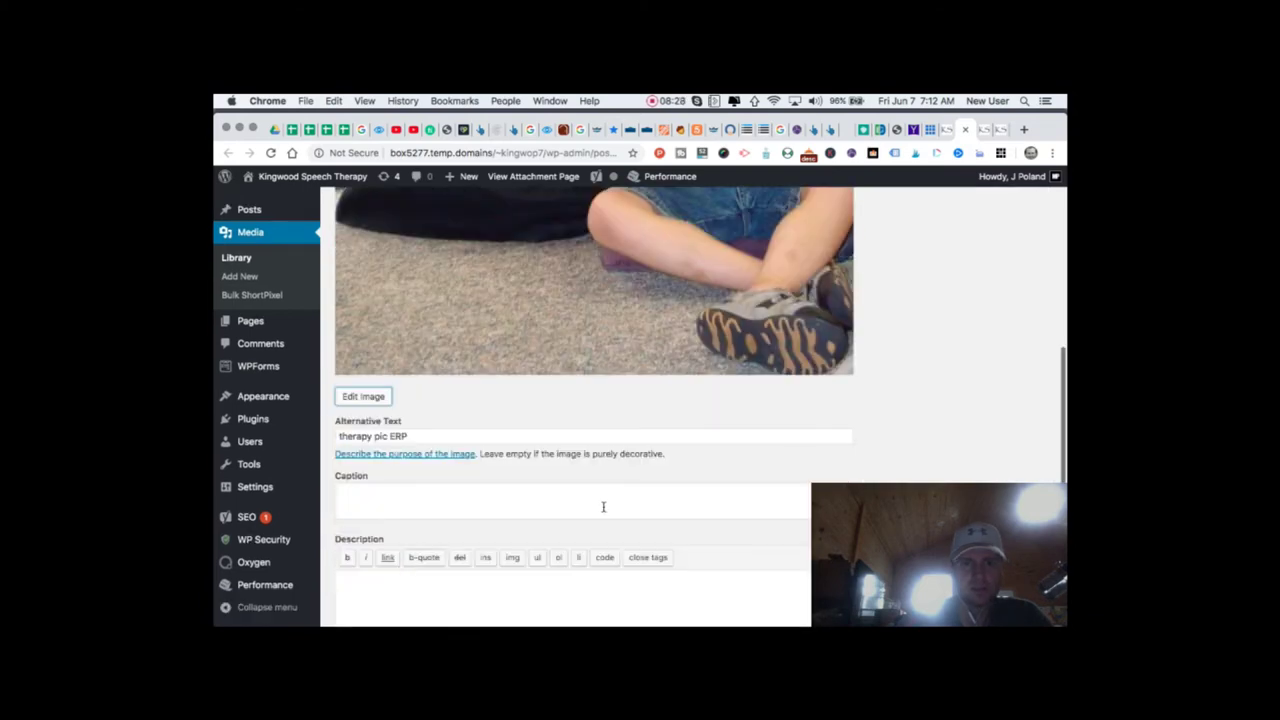
scroll(600, 505, "up", 5)
left_click(1025, 437)
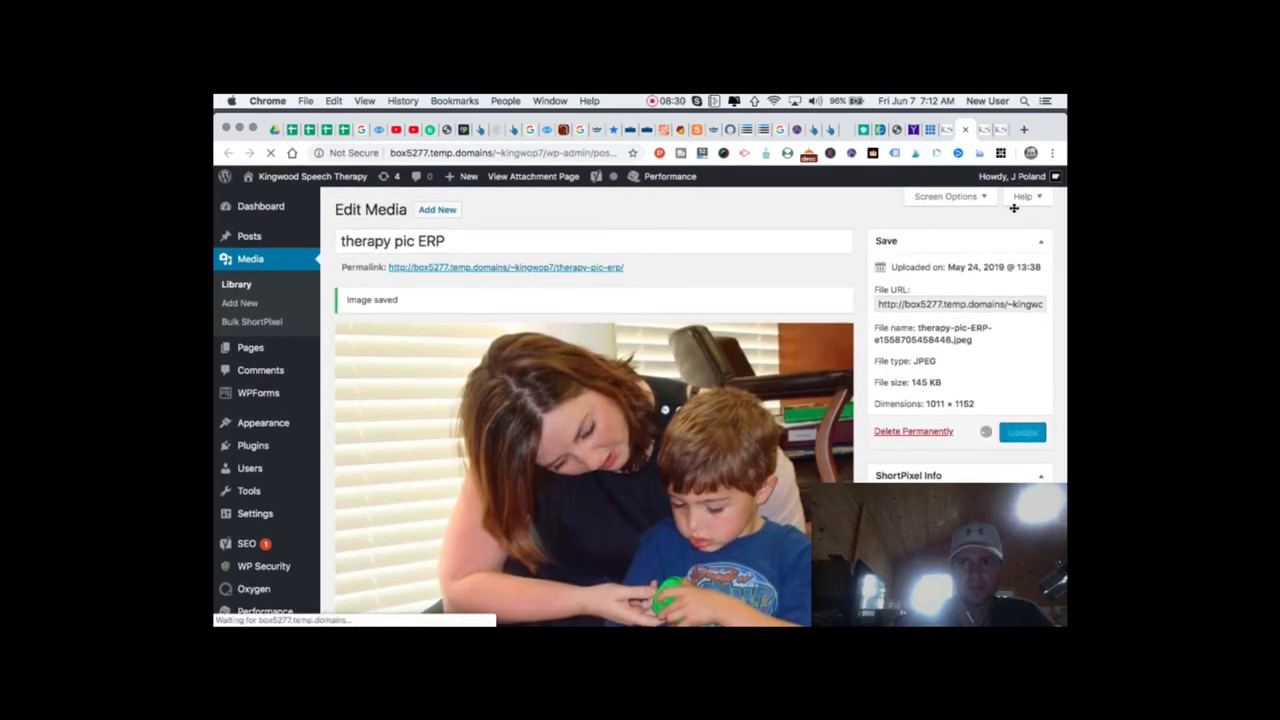
- Reload the live homepage and examine the cropped featured image on the First Blog Post card
left_click(1000, 130)
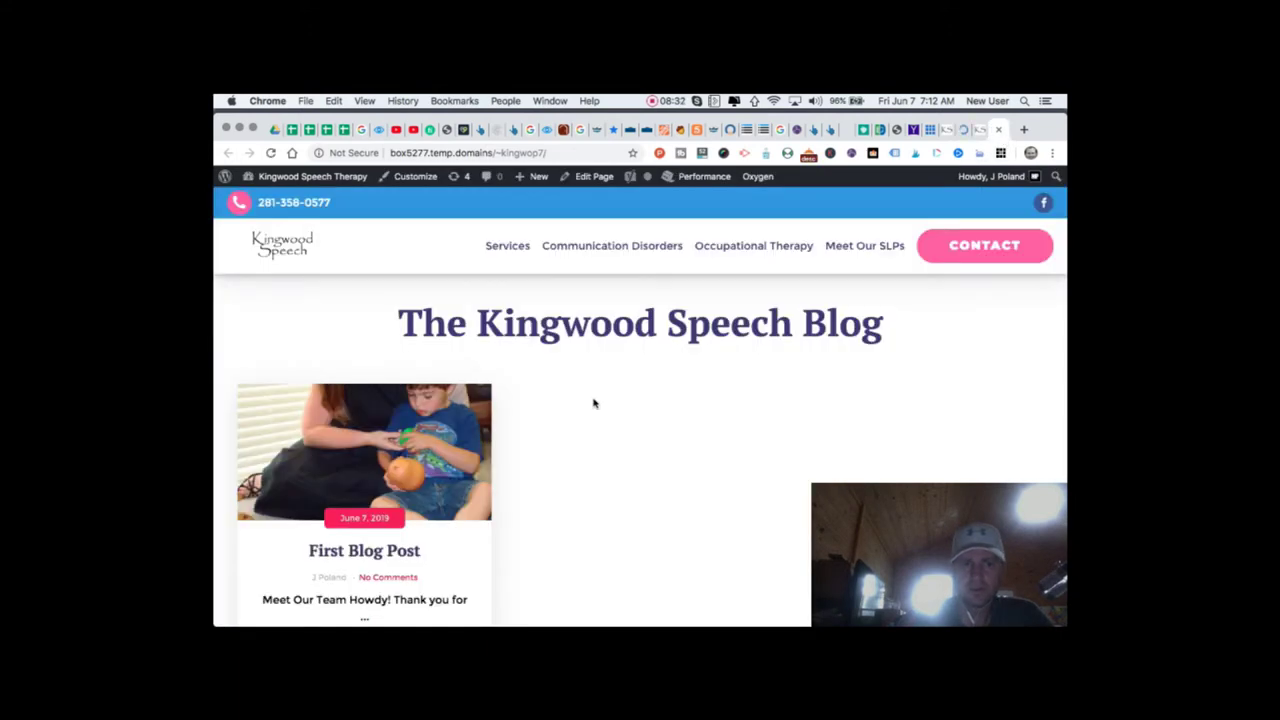
left_click(270, 153)
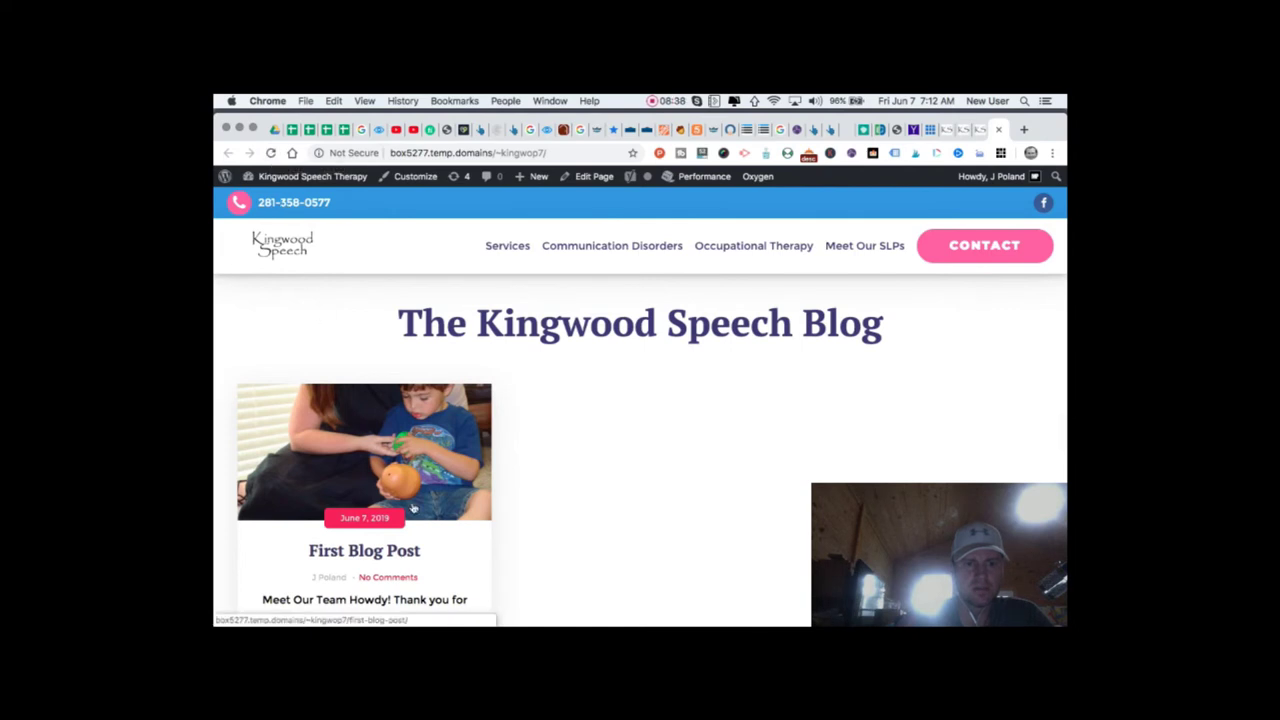
left_click(271, 152)
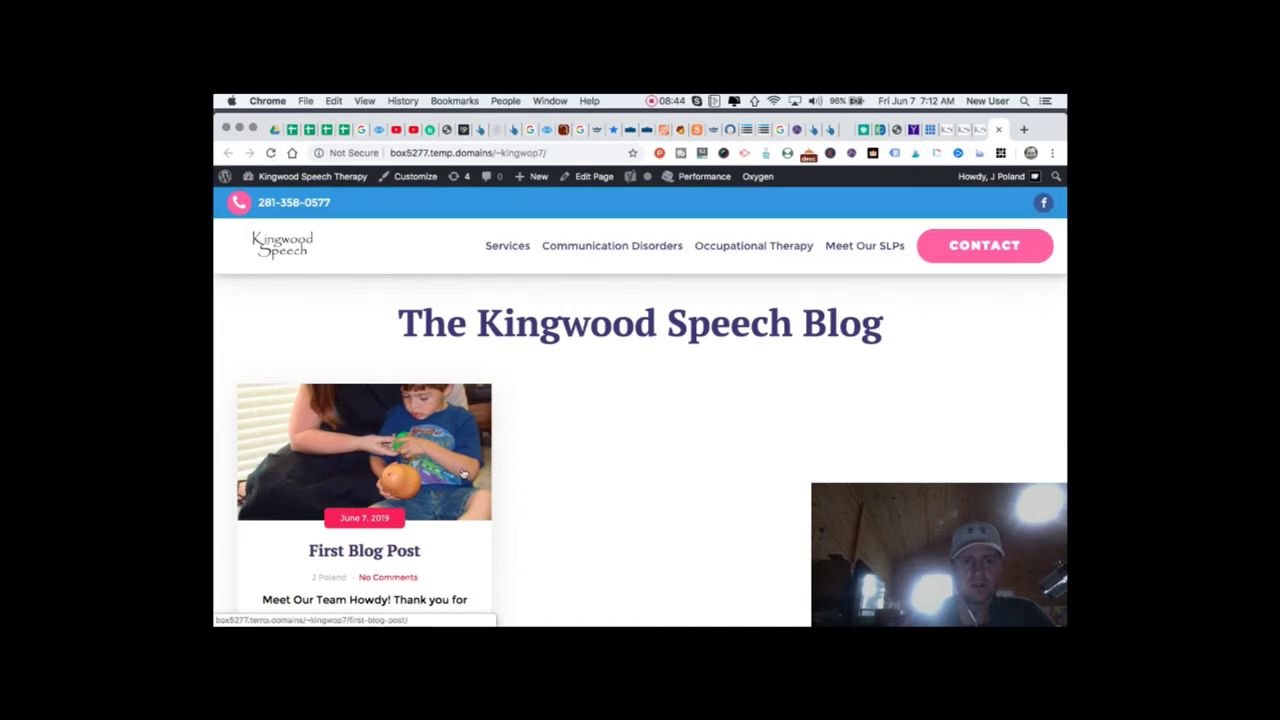
scroll(463, 472, "up", 3)
scroll(463, 471, "down", 5)
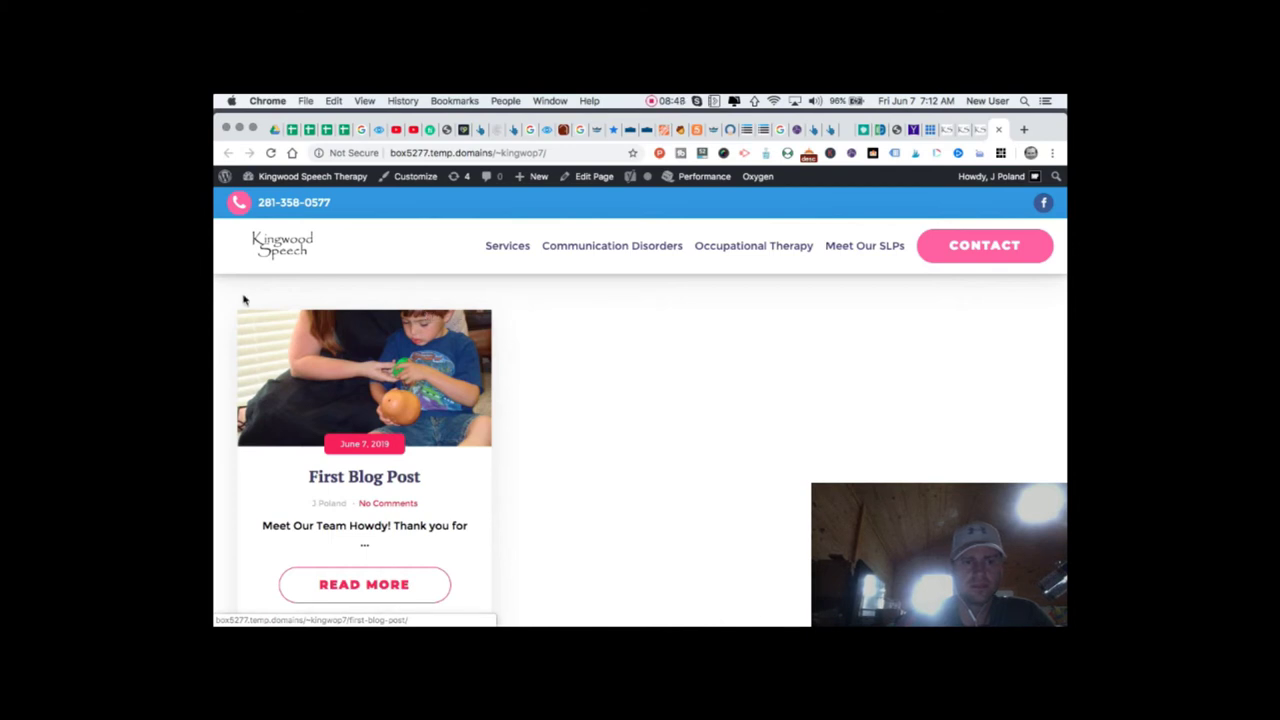
scroll(242, 355, "up", 2)
scroll(242, 356, "down", 1)
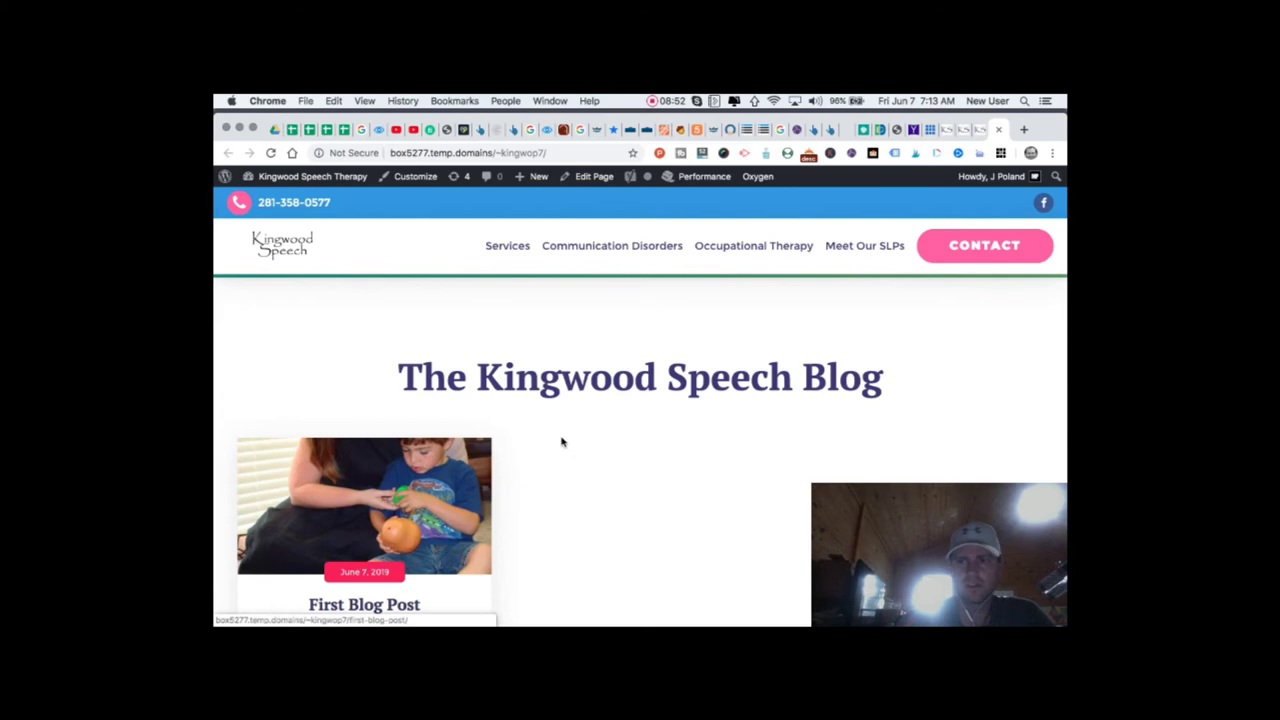
- Check the live post's title banner and the media entry of the cropped therapy picture
left_click(981, 131)
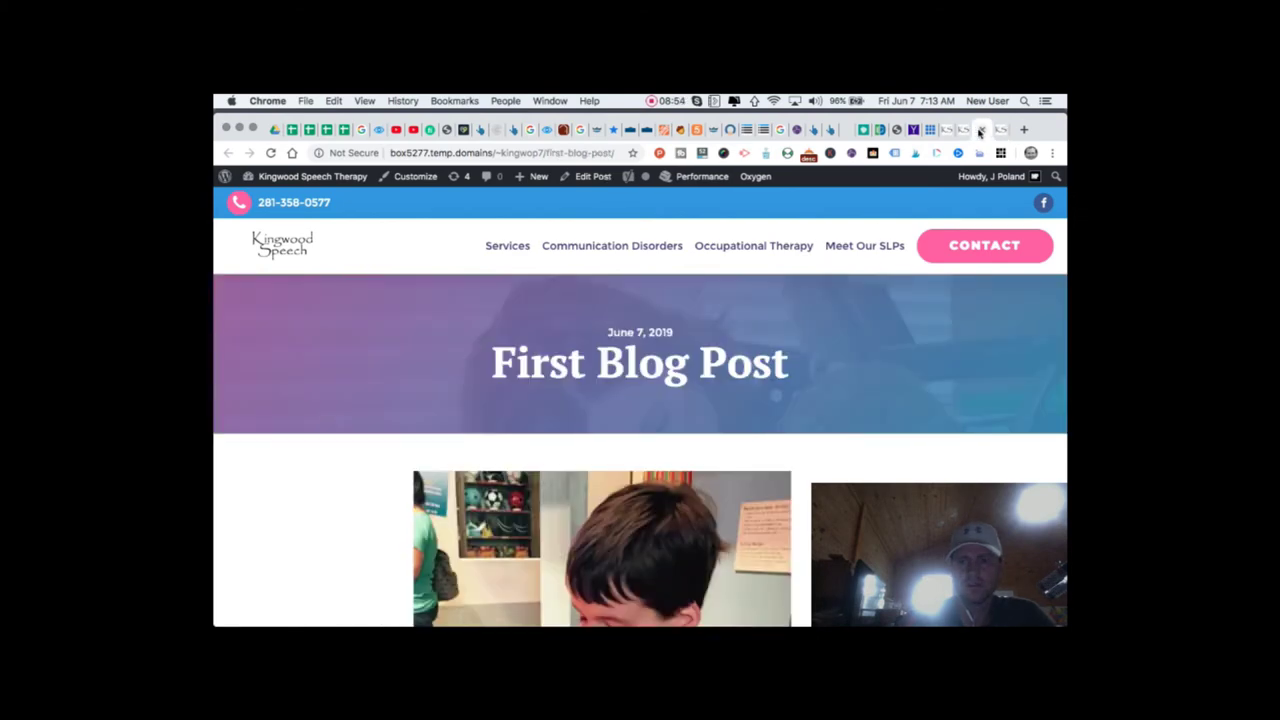
left_click(964, 130)
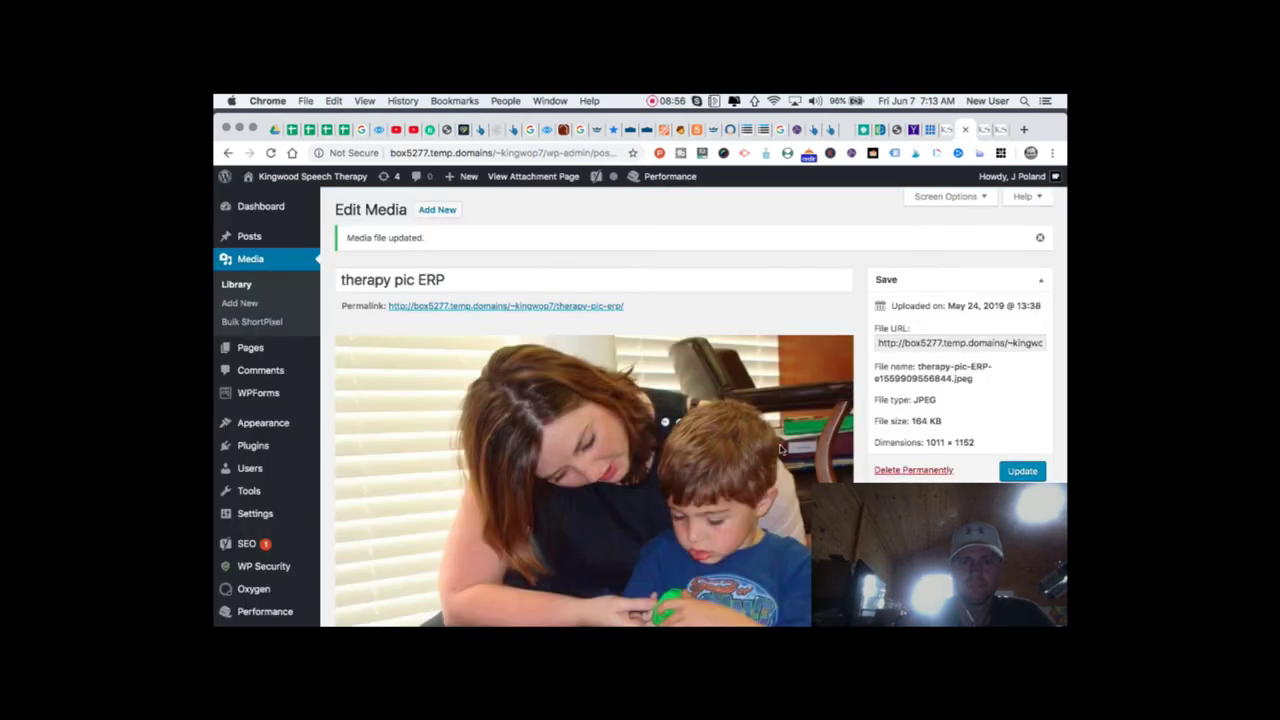
scroll(781, 449, "down", 10)
scroll(781, 449, "up", 10)
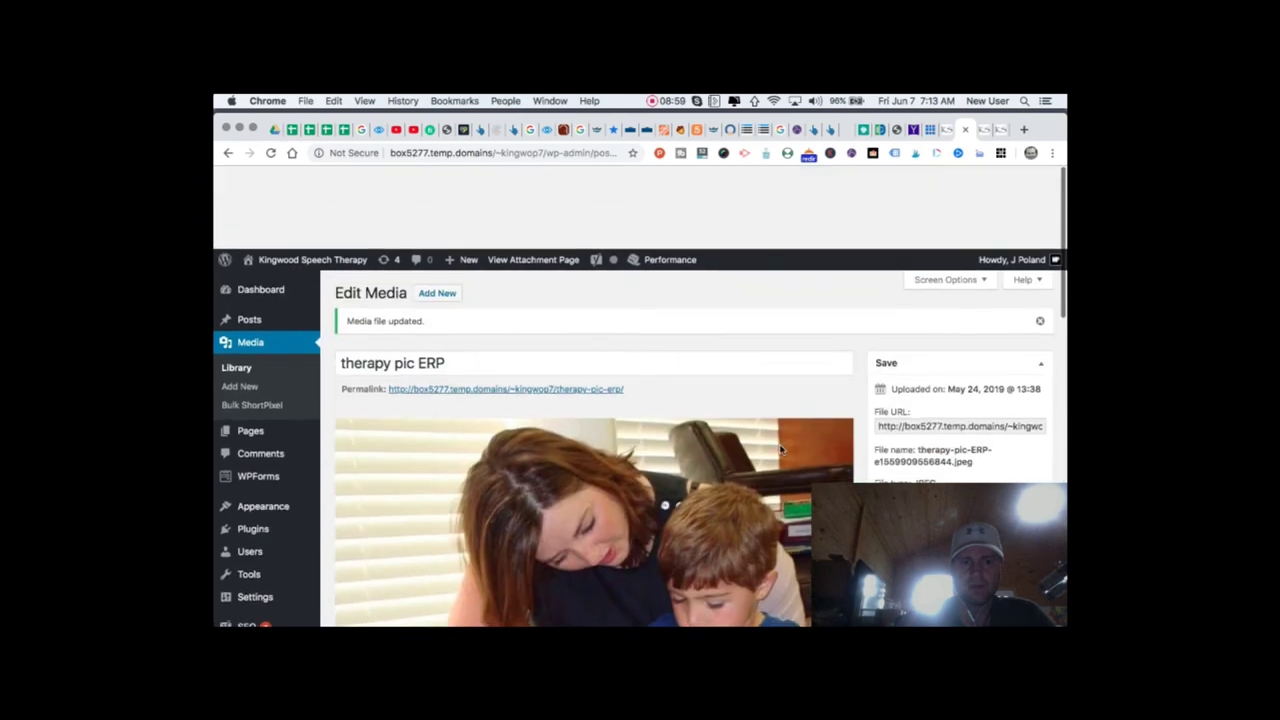
- Open First Blog Post from its homepage blog card and review the whole post down to the comment form
left_click(1000, 130)
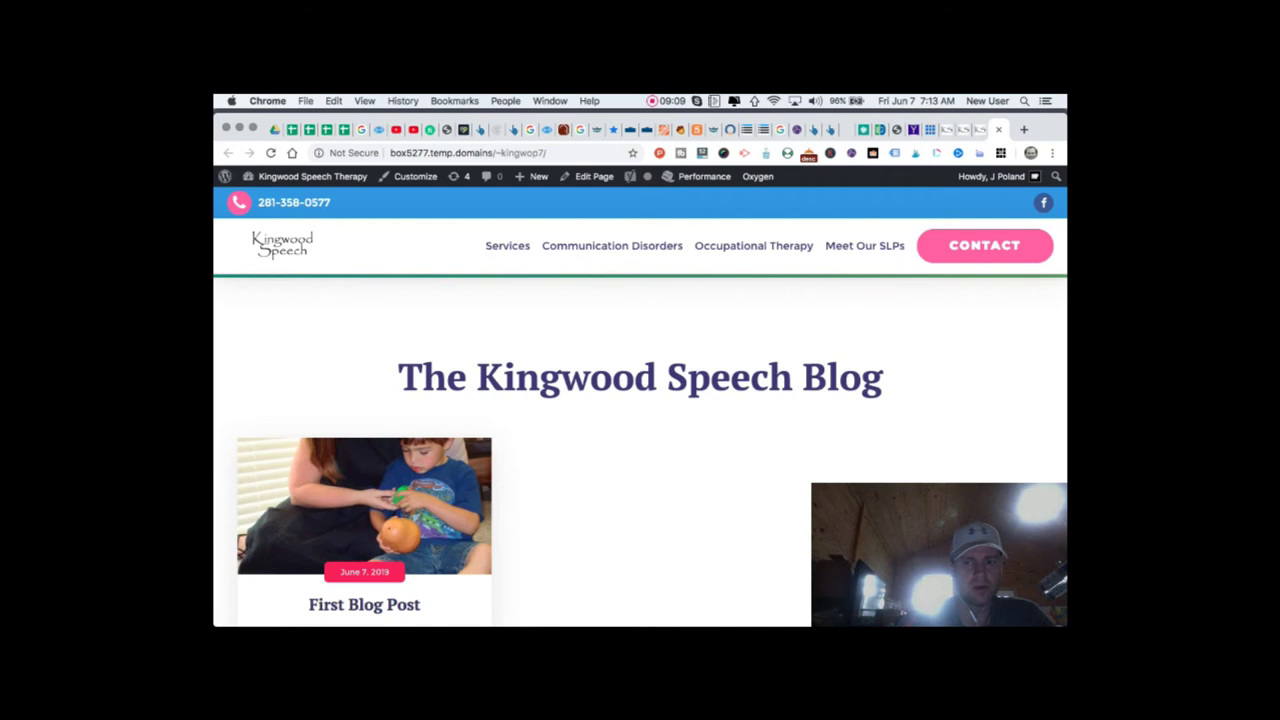
scroll(658, 515, "down", 5)
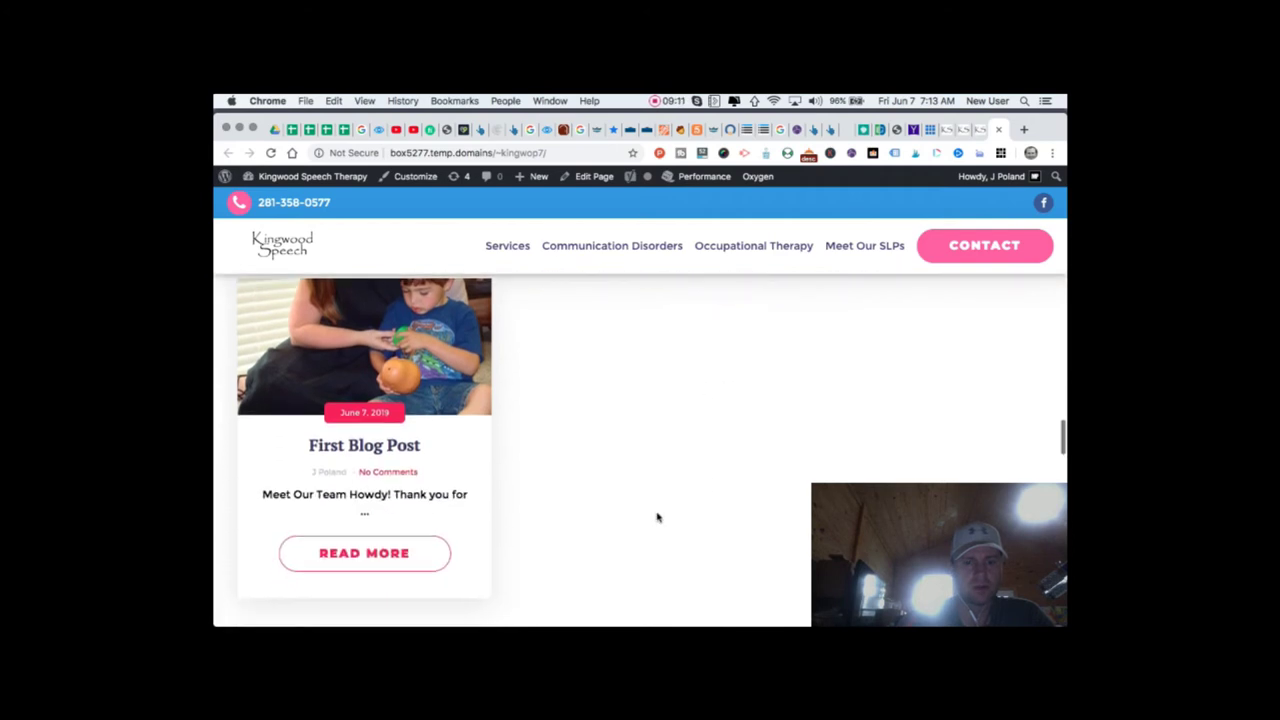
scroll(658, 515, "up", 5)
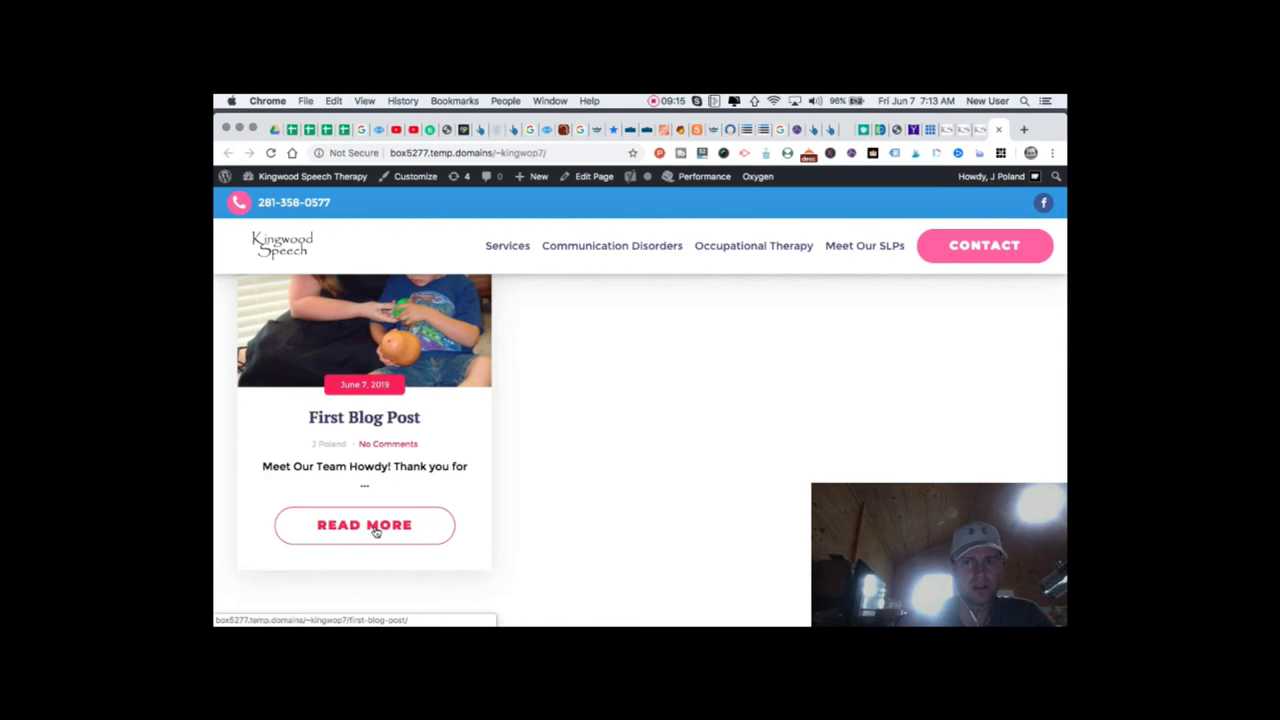
left_click(375, 531)
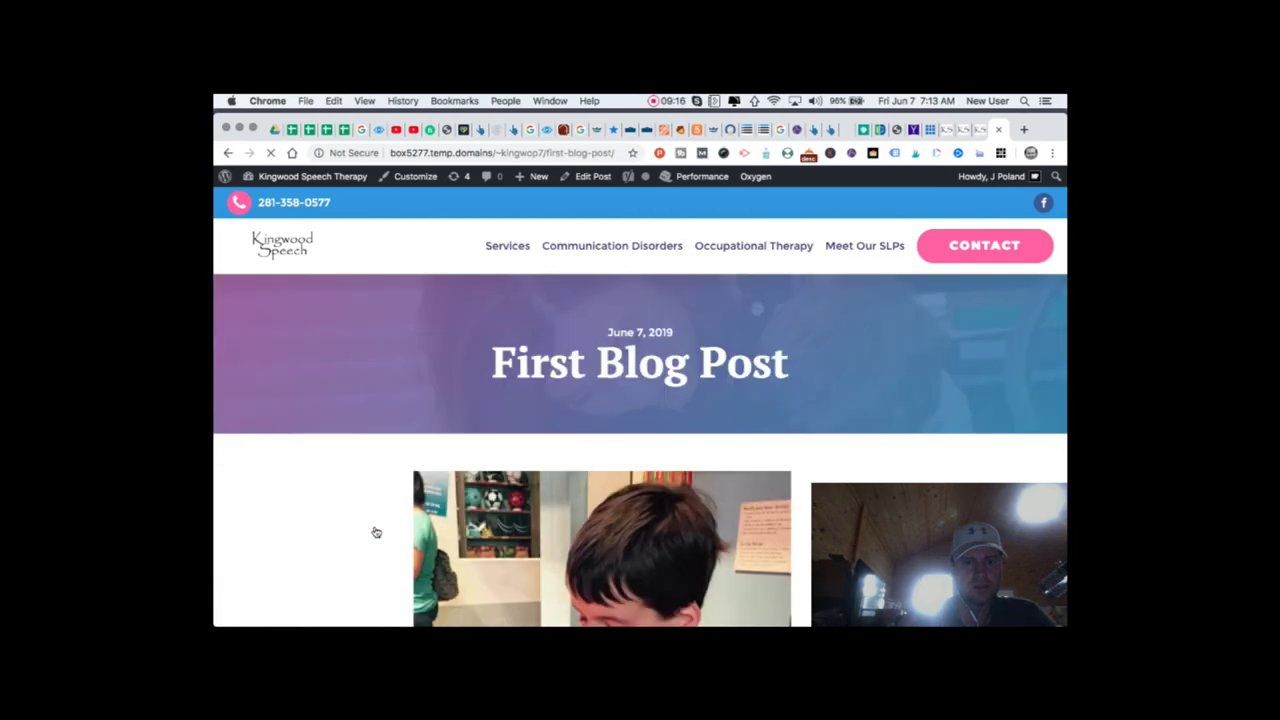
scroll(591, 432, "down", 15)
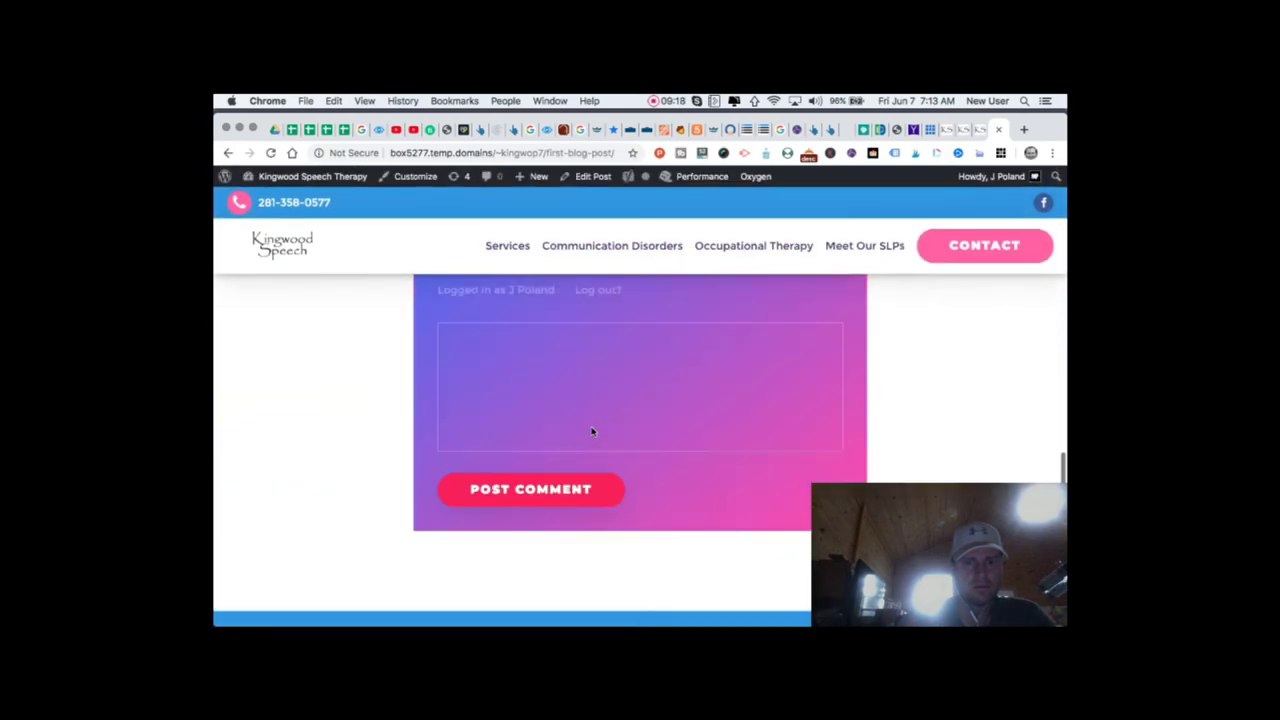
scroll(591, 432, "up", 15)
scroll(592, 460, "down", 15)
scroll(594, 511, "up", 10)
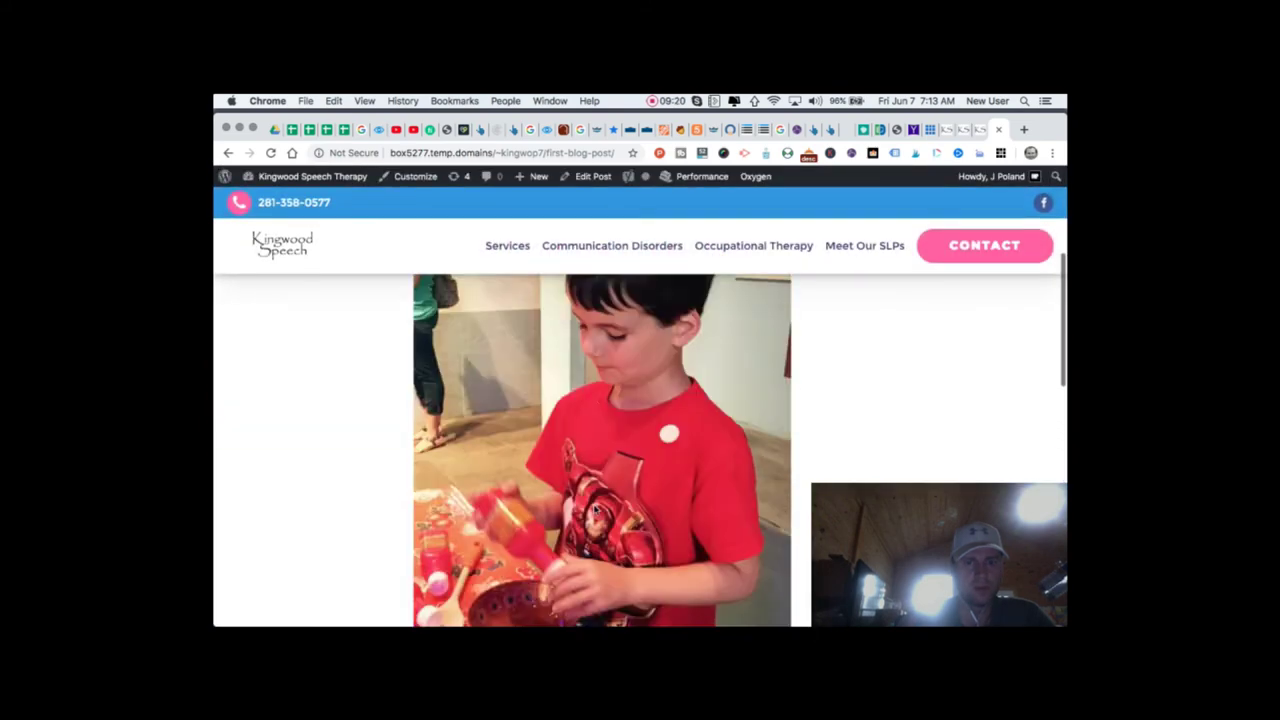
scroll(594, 511, "up", 5)
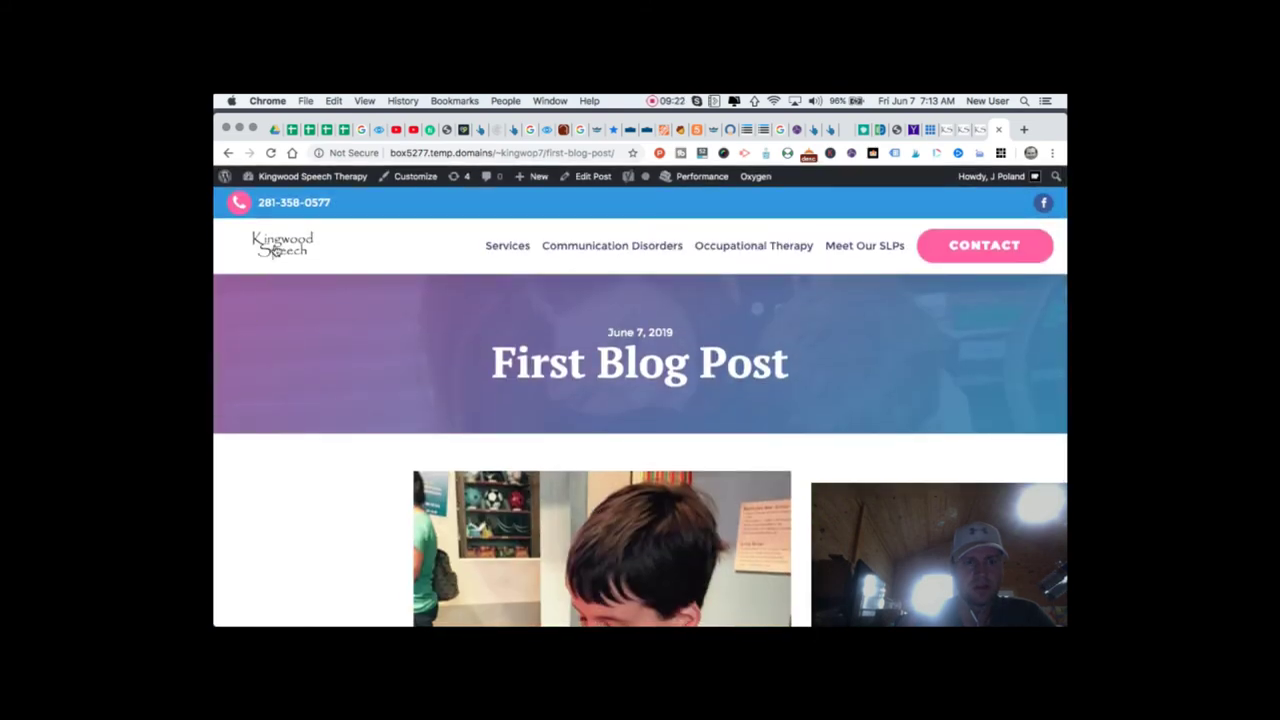
- Return to the homepage and open the Blog page linked in the site footer
left_click(276, 251)
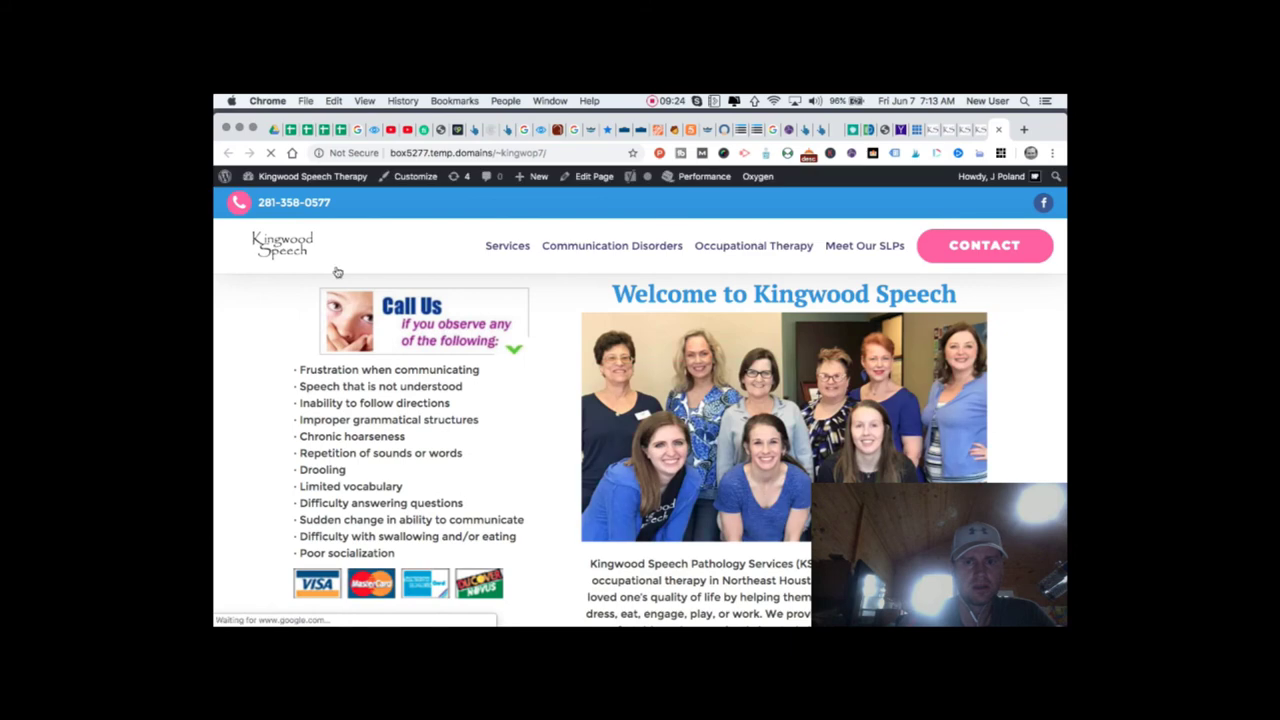
scroll(555, 322, "down", 15)
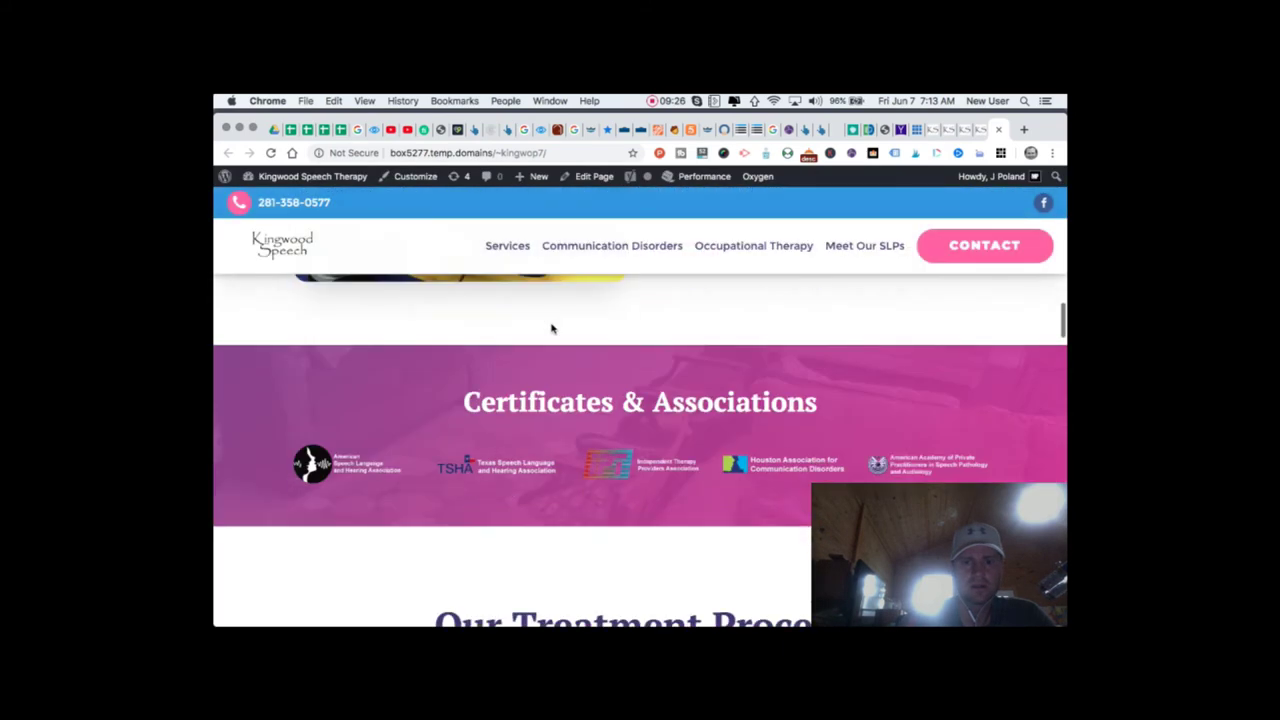
scroll(551, 328, "down", 20)
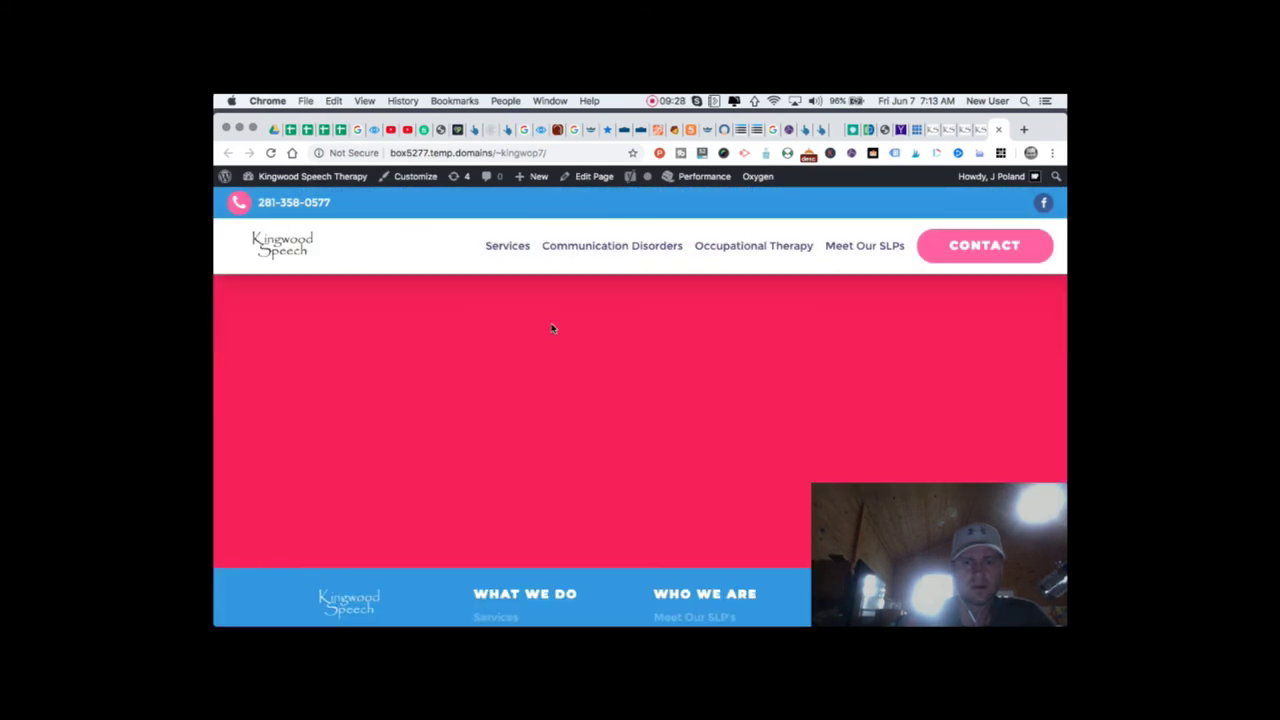
scroll(551, 328, "down", 3)
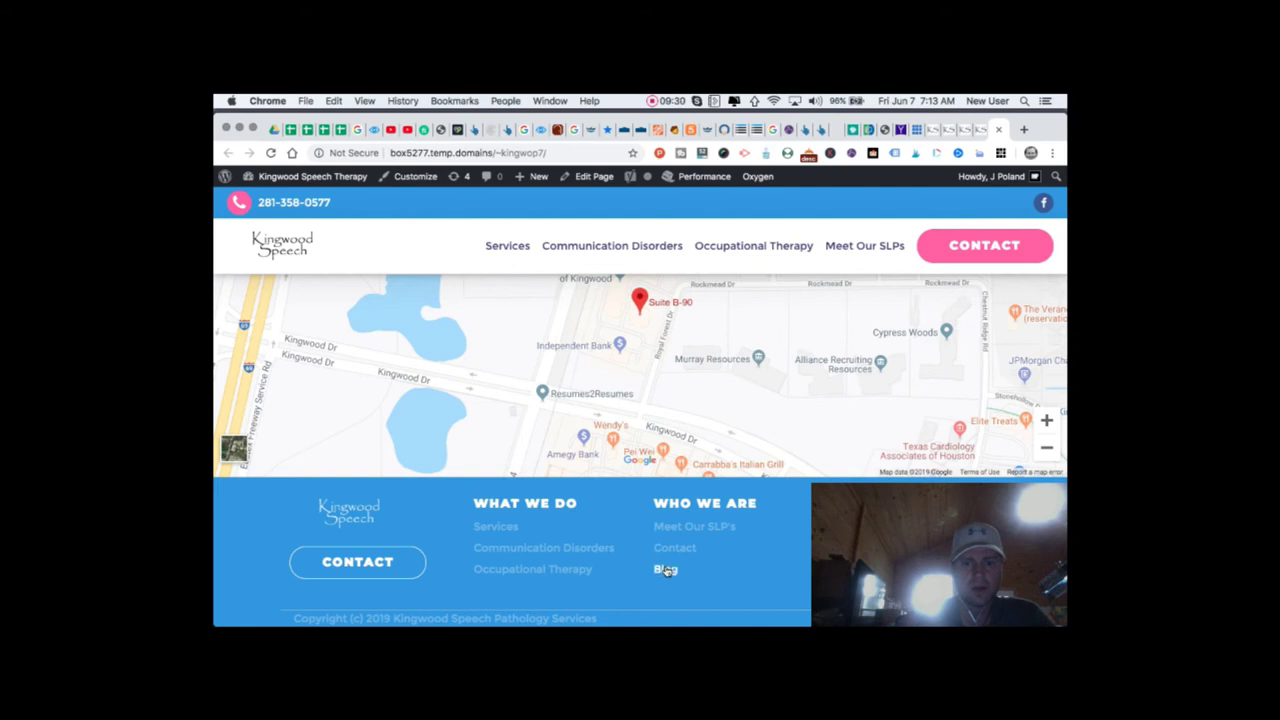
left_click(665, 570)
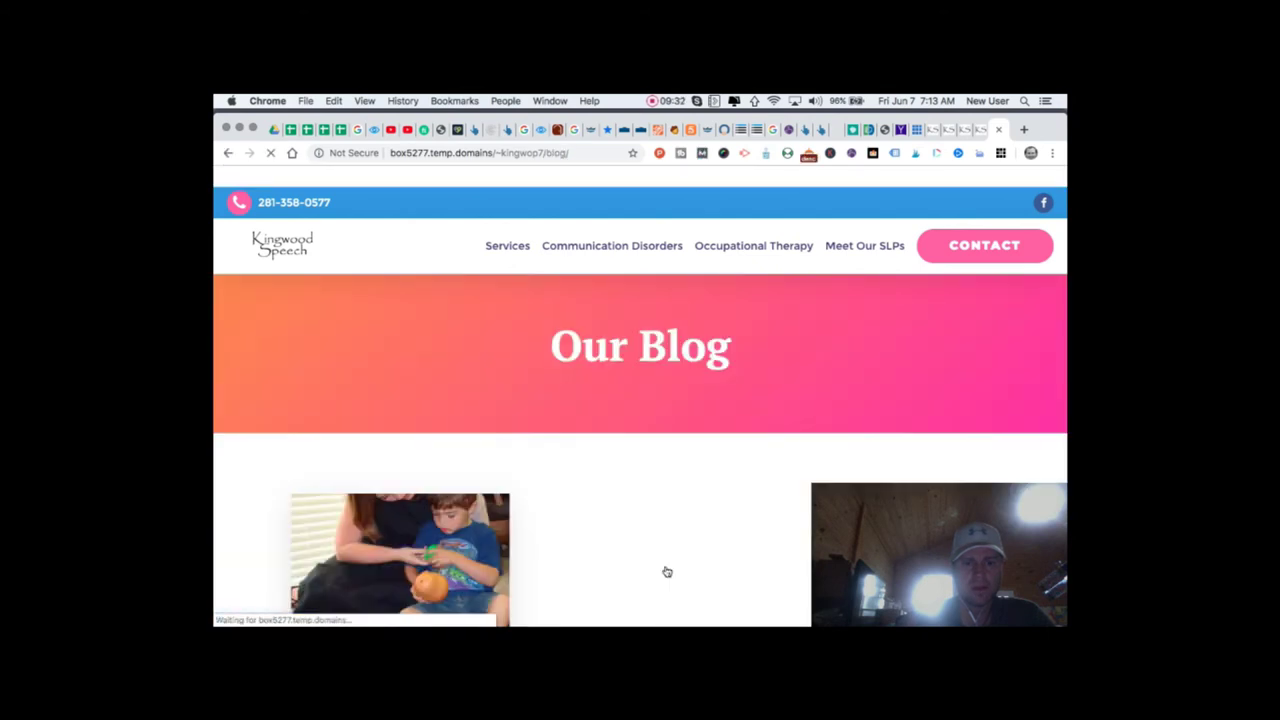
- Examine the First Blog Post card and the header of the Our Blog page
scroll(667, 571, "down", 2)
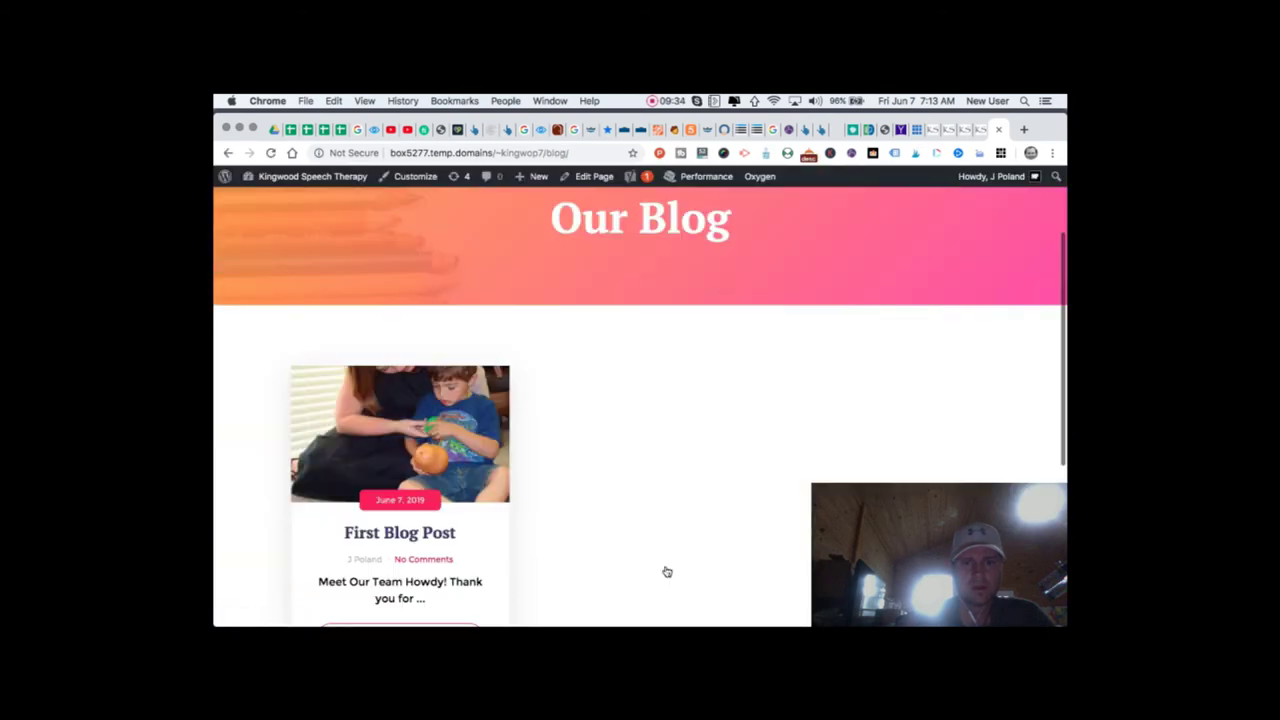
scroll(667, 571, "down", 2)
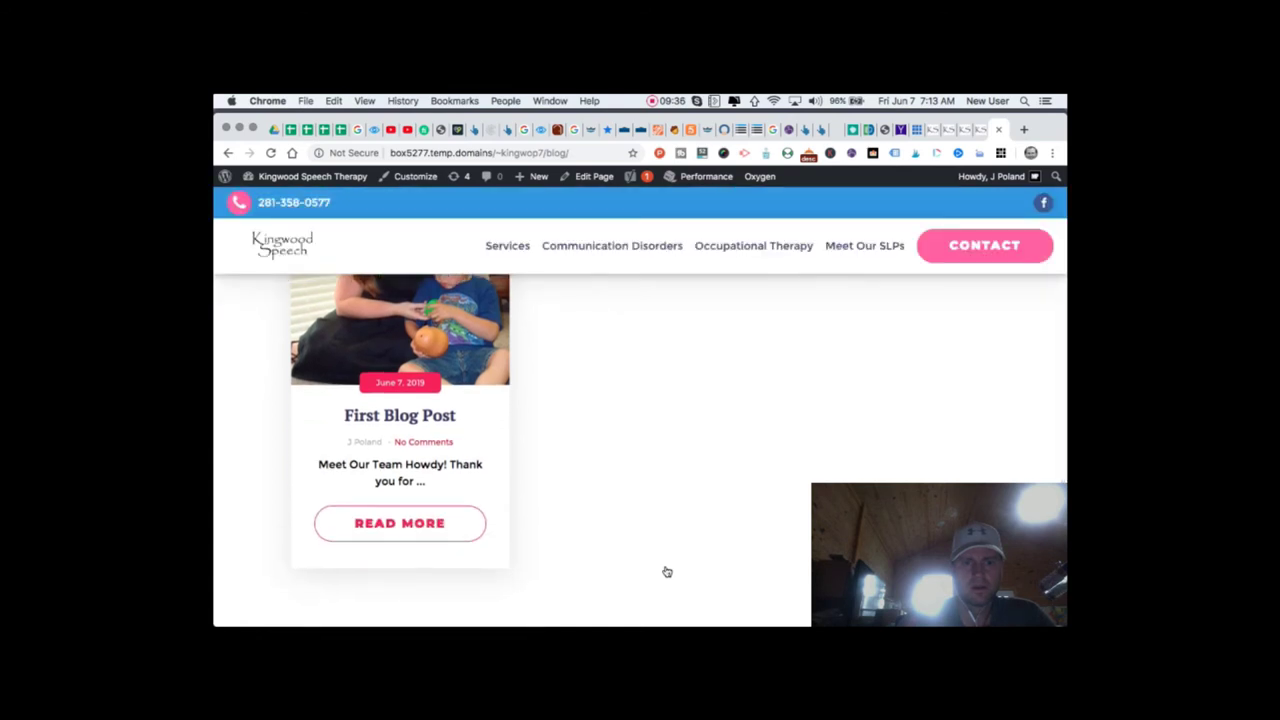
scroll(667, 571, "down", 3)
scroll(667, 571, "up", 4)
scroll(667, 571, "down", 4)
scroll(667, 571, "up", 5)
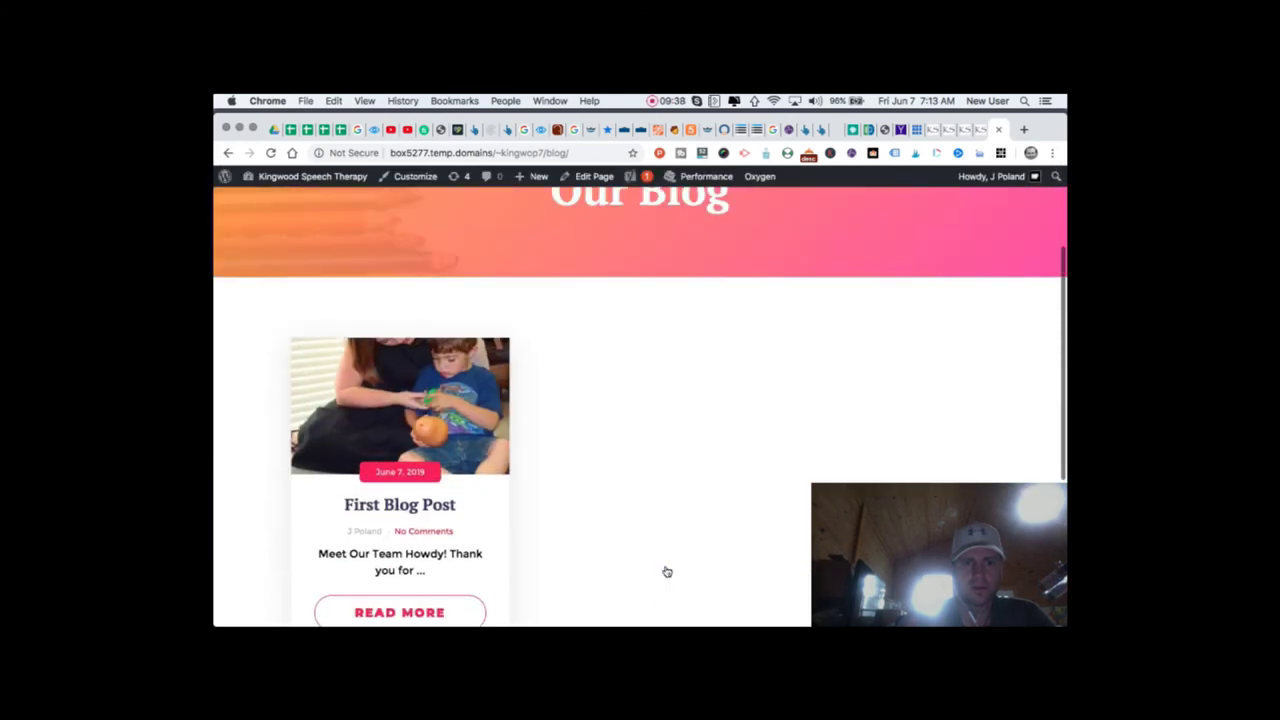
scroll(667, 571, "down", 2)
scroll(667, 571, "up", 4)
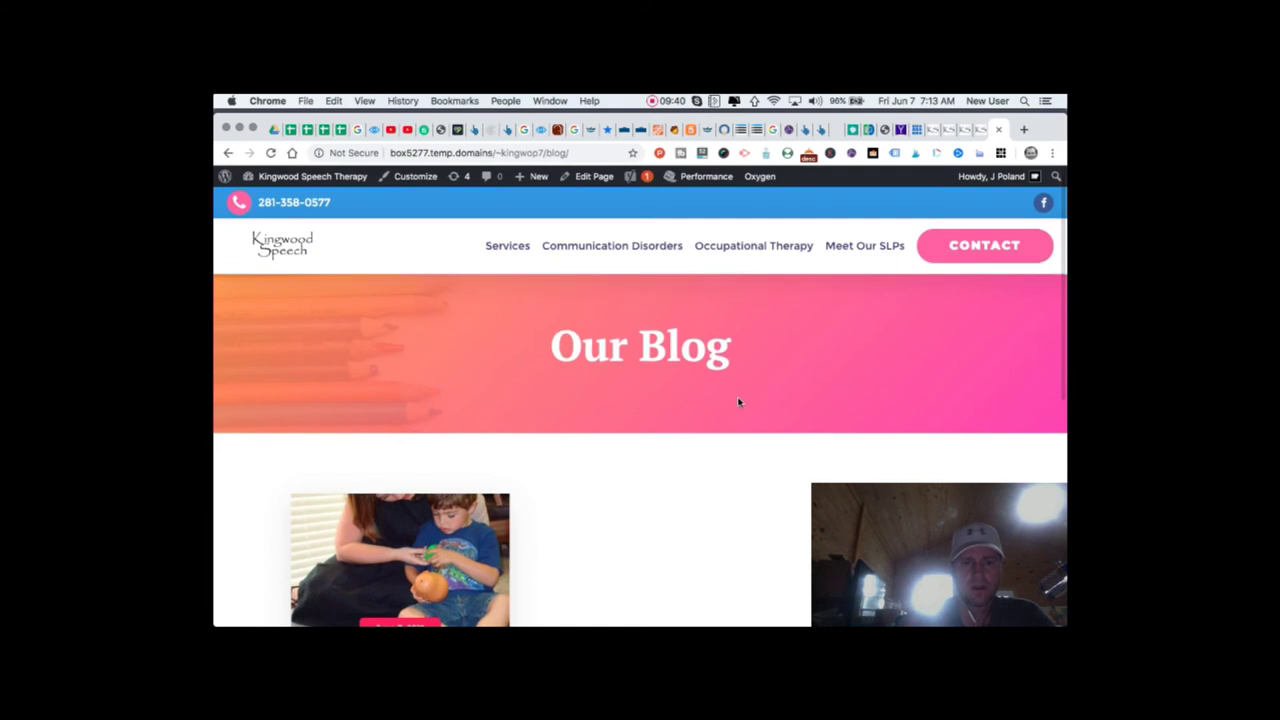
- Close the post editor left at its featured image selection and open the admin list of all posts
left_click(930, 129)
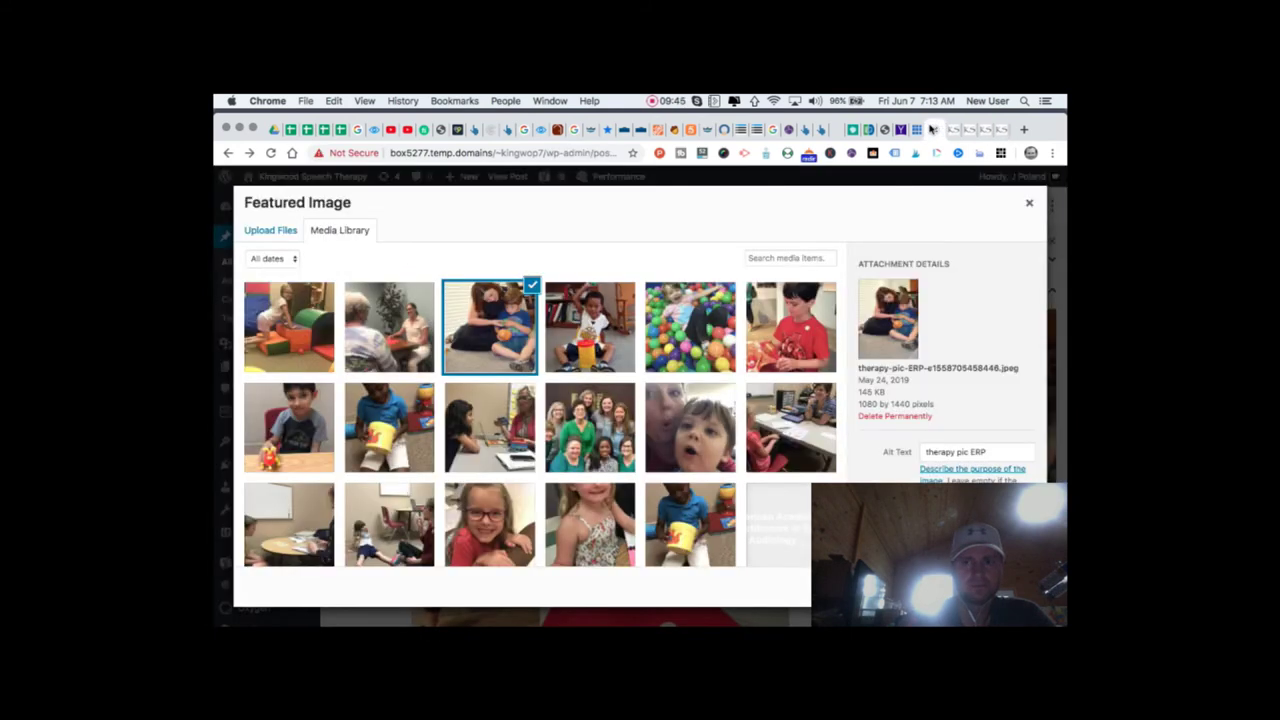
key("super+w")
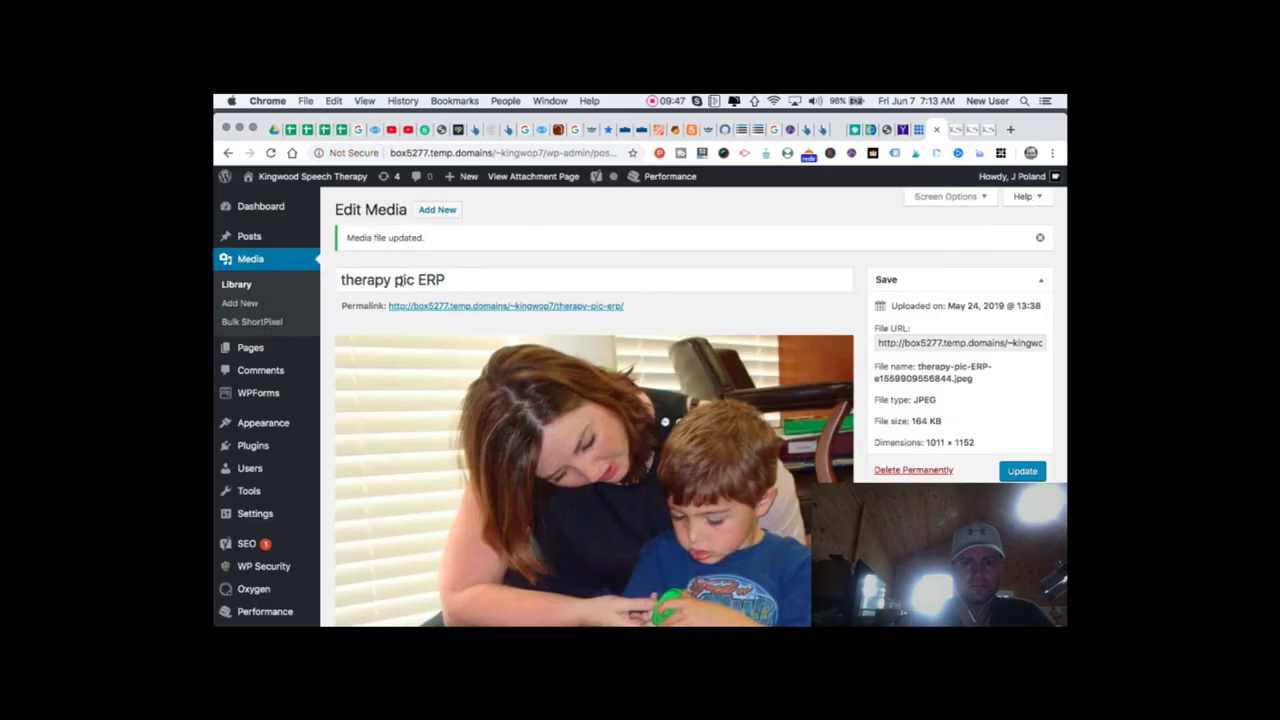
left_click(246, 241)
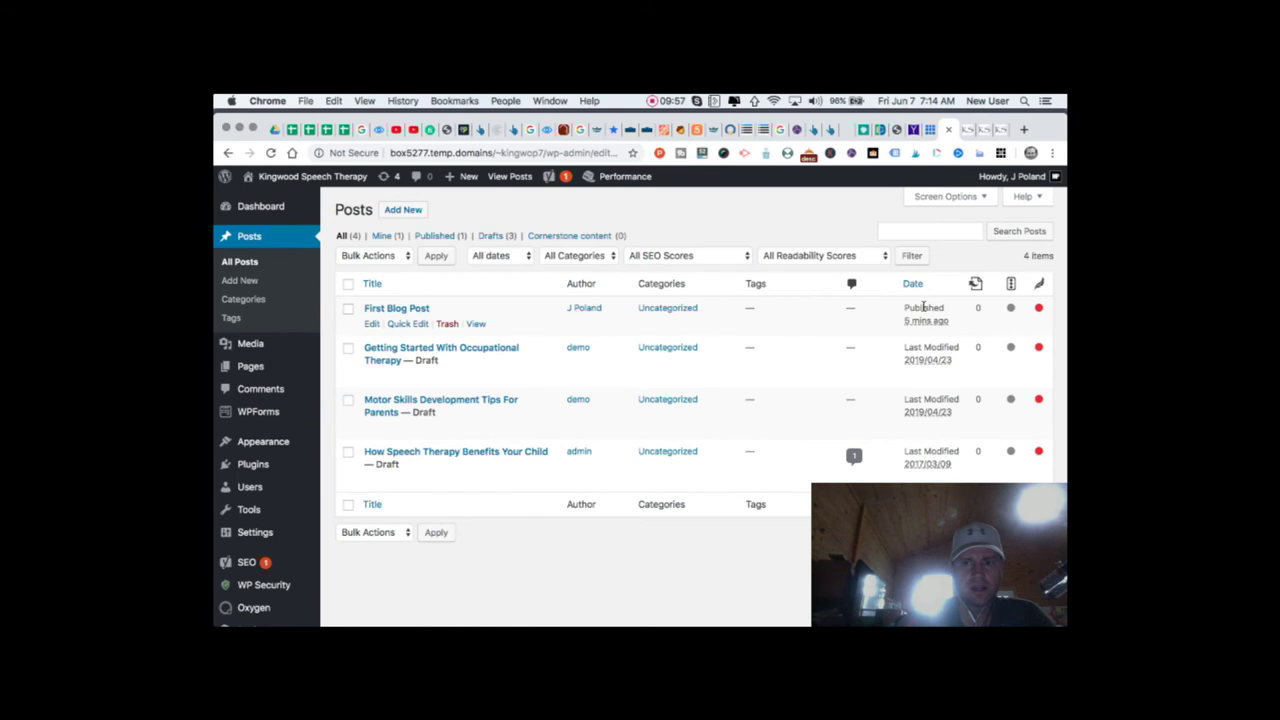
- Set First Blog Post's status to Draft through Quick Edit and update the post
left_click(401, 324)
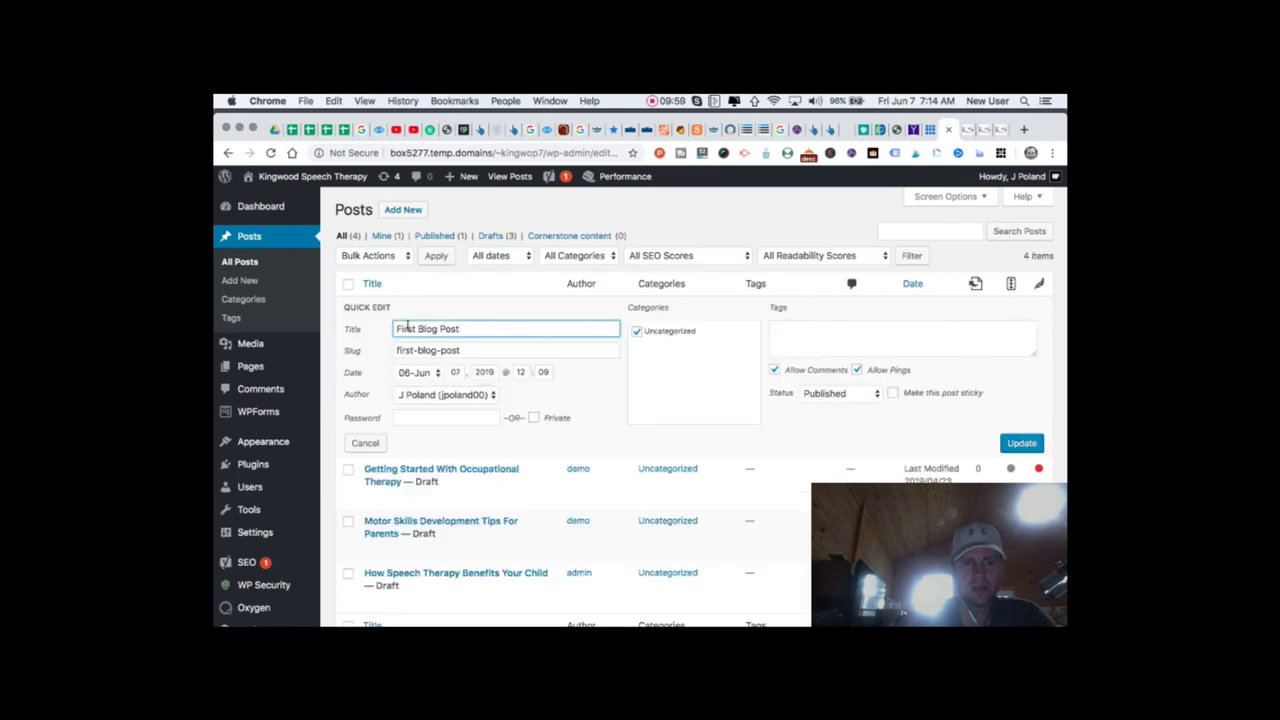
left_click(874, 395)
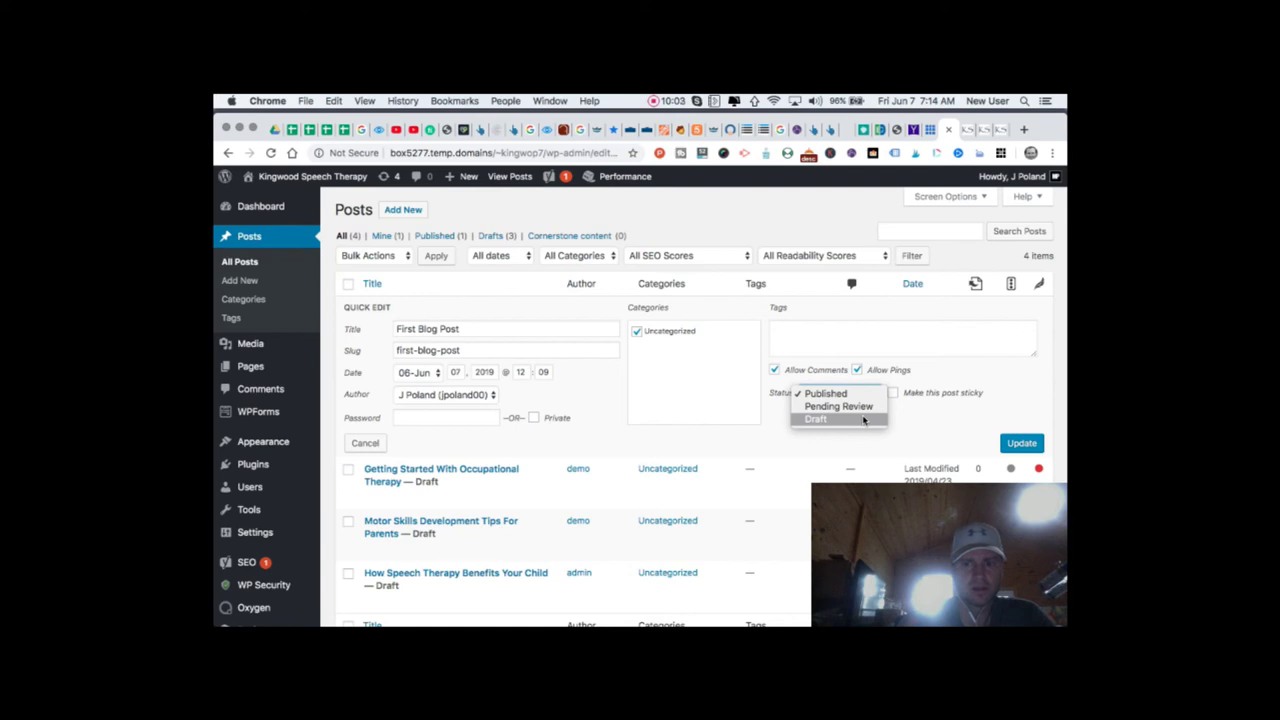
left_click(864, 420)
left_click(1034, 448)
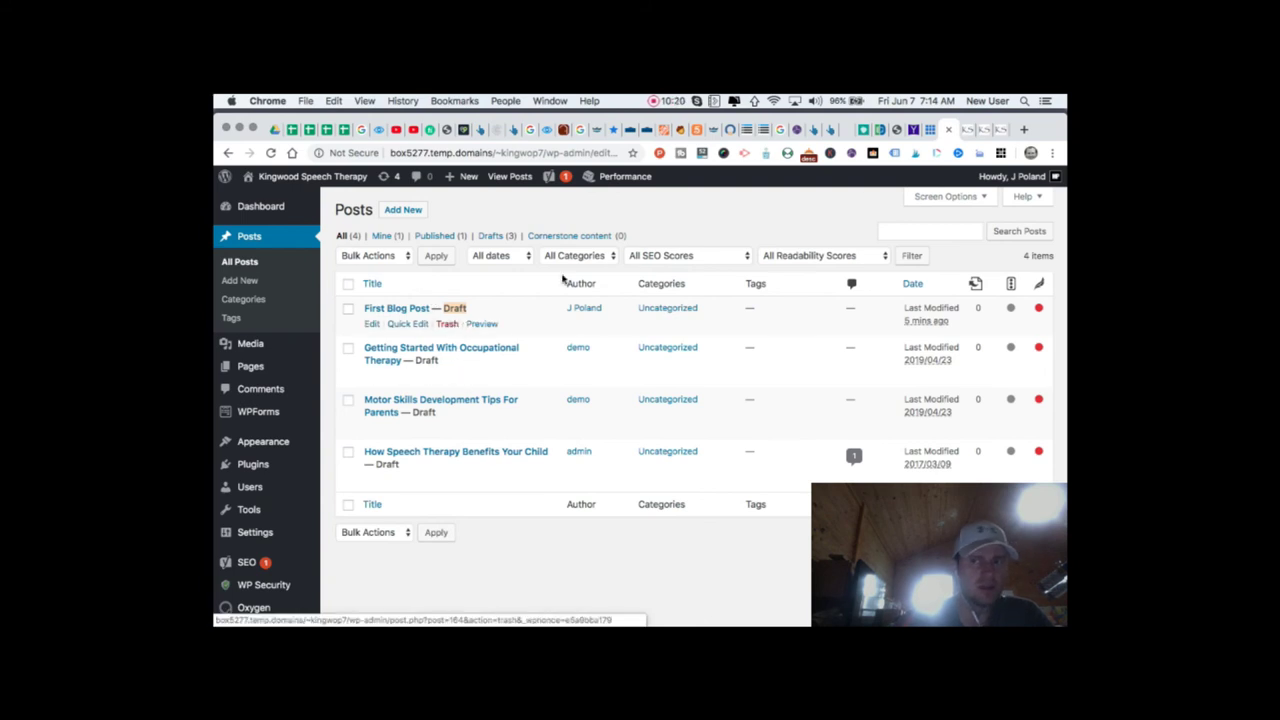
- Reload the live blog page, close the live post, and check the homepage blog section for the drafted post
left_click(1000, 132)
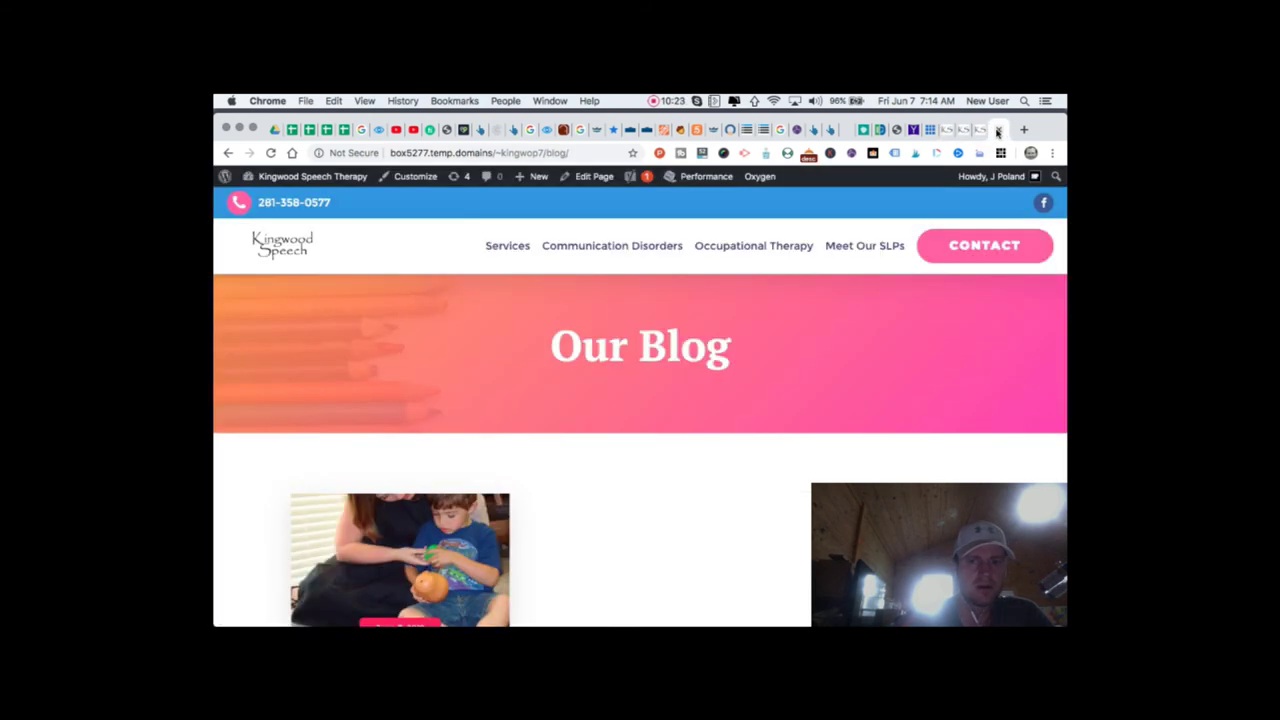
left_click(270, 154)
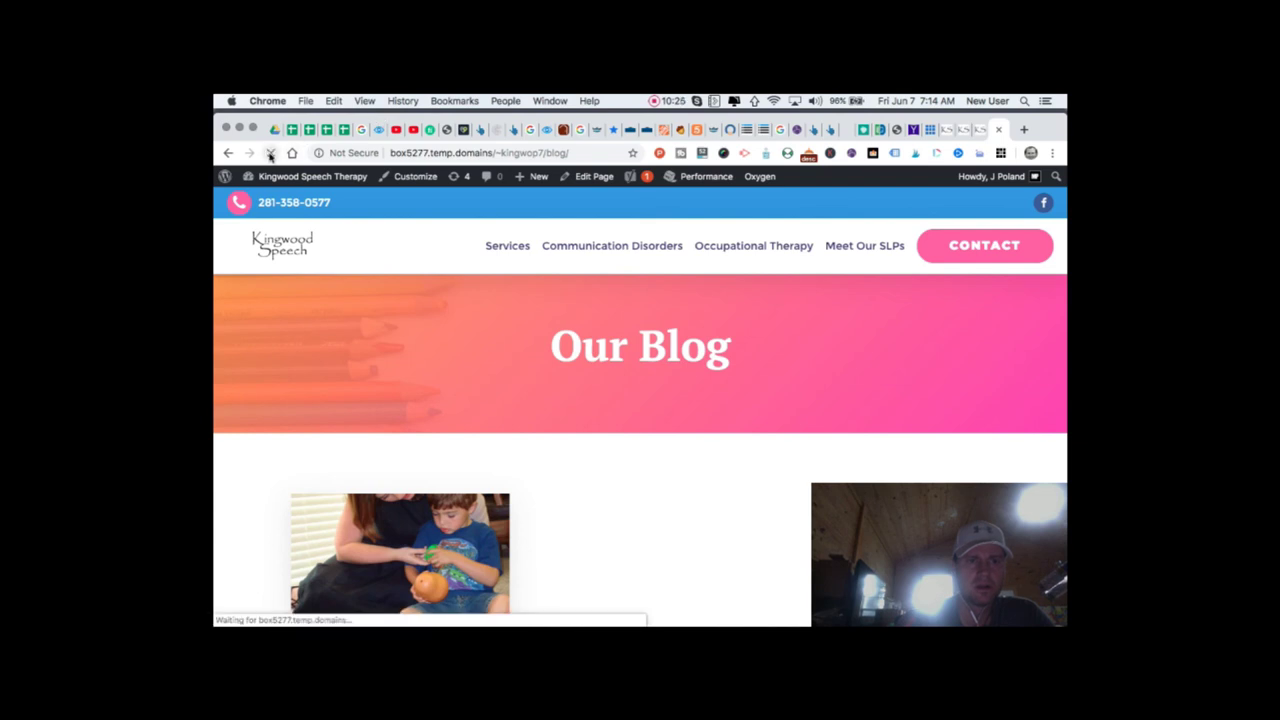
left_click(982, 133)
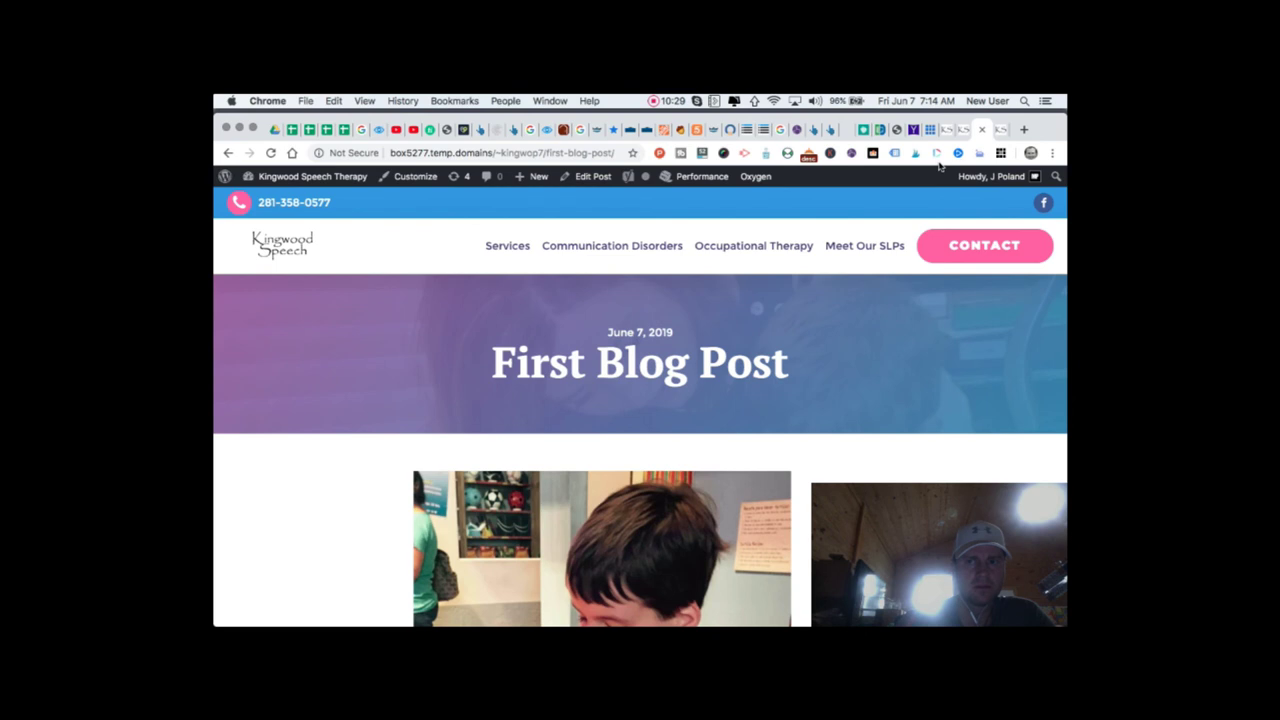
left_click(982, 133)
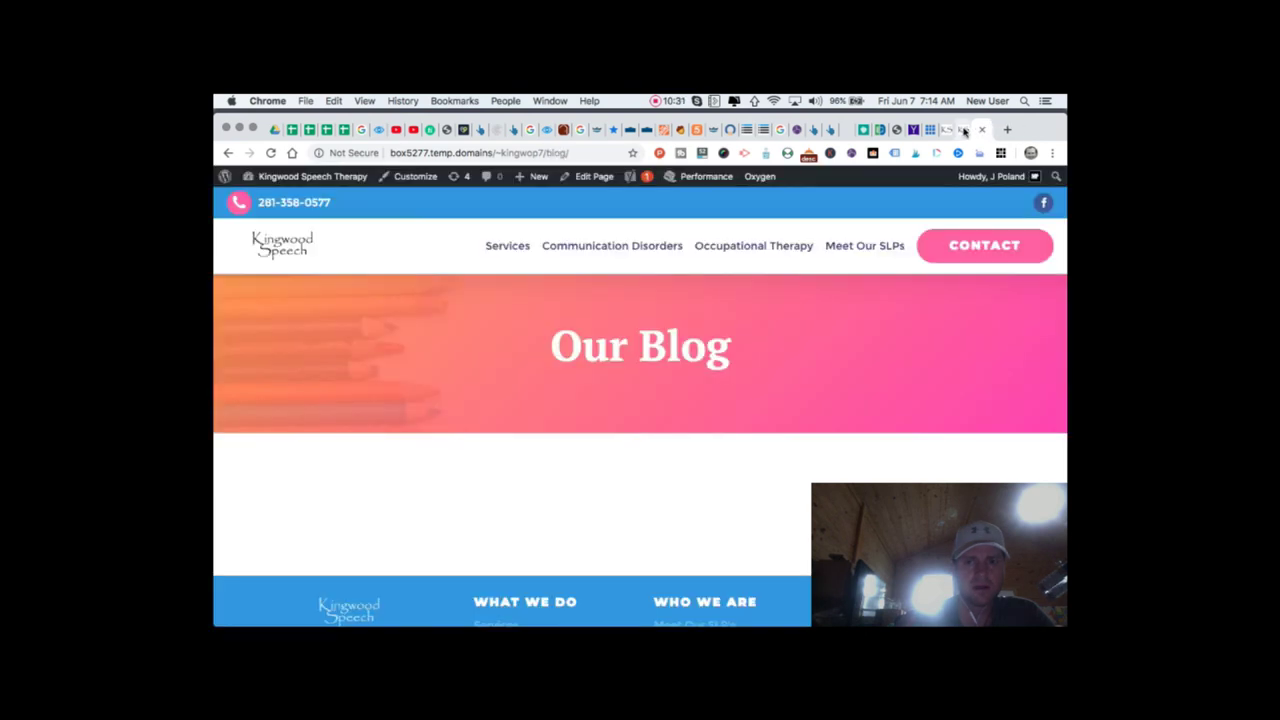
left_click(965, 130)
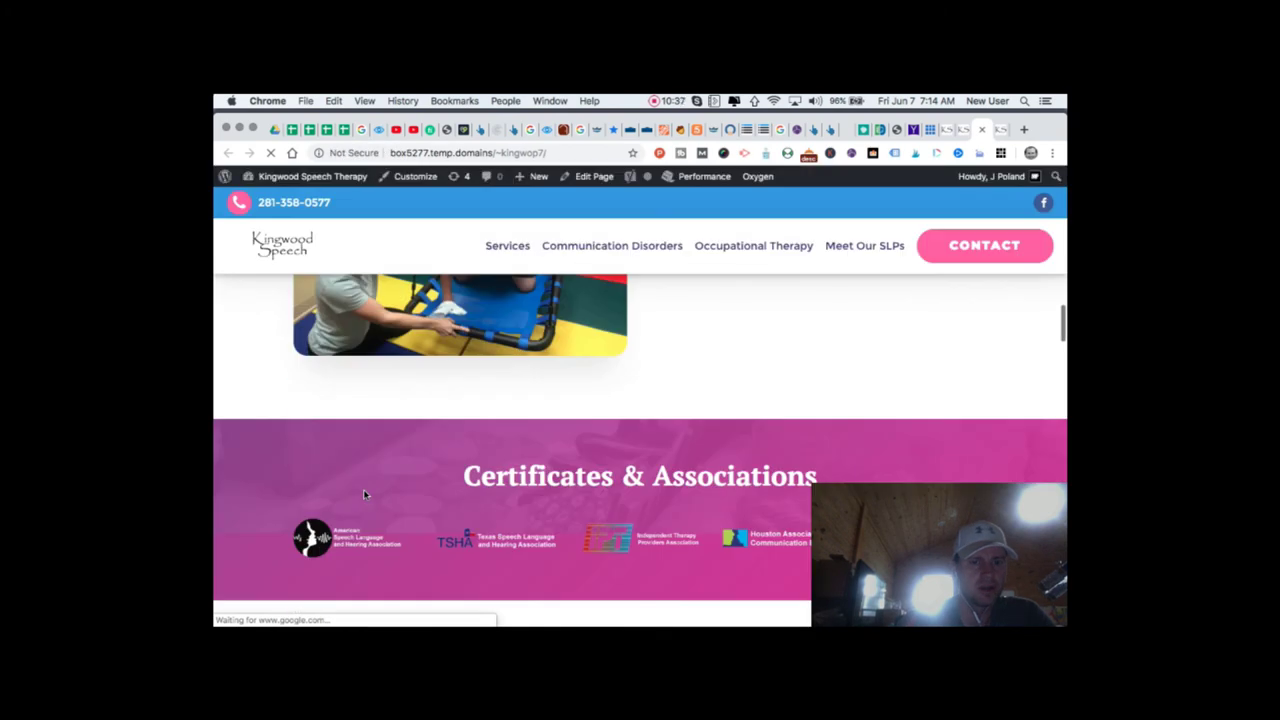
scroll(365, 494, "down", 10)
scroll(364, 494, "down", 10)
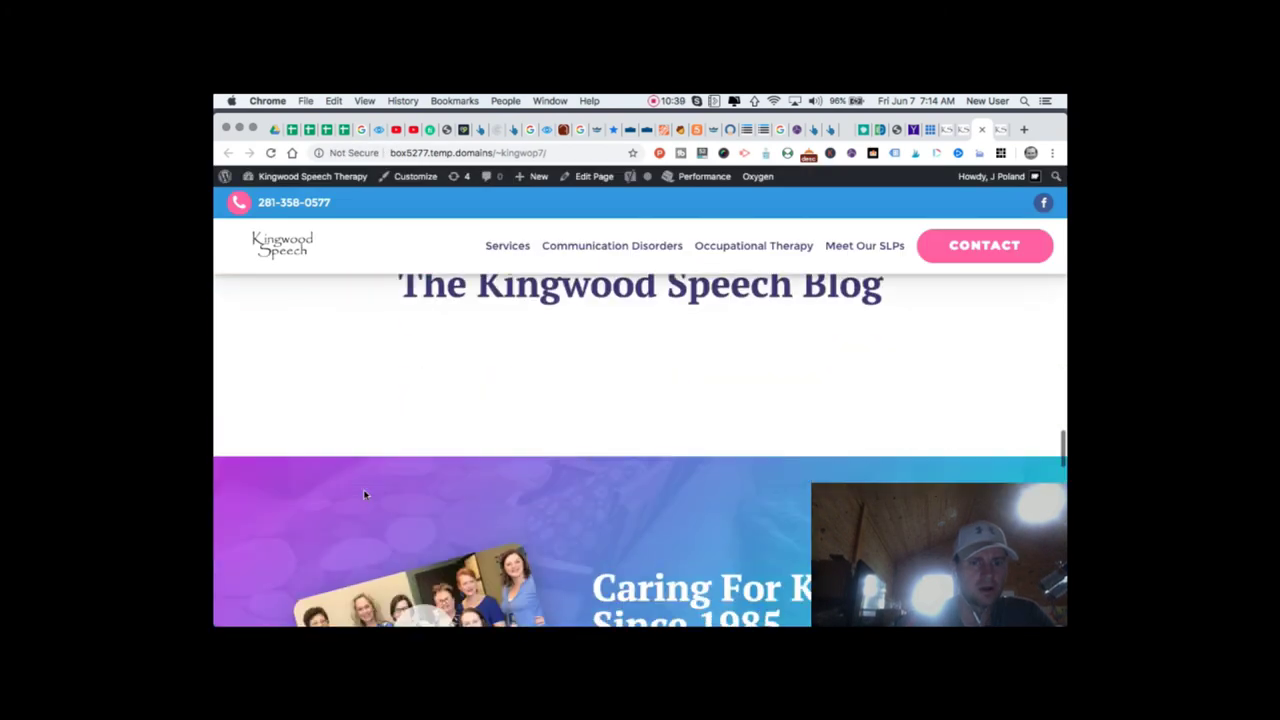
scroll(363, 494, "up", 4)
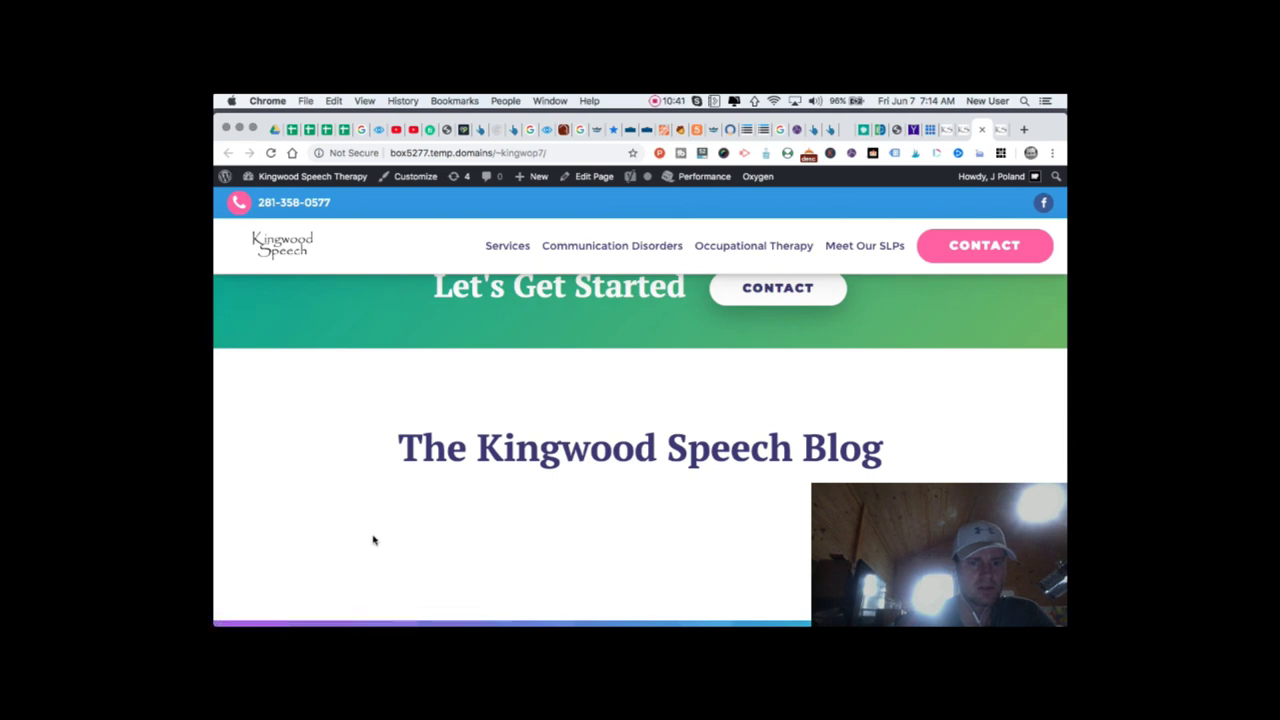
- Return to the admin posts list and bring up the row actions of the First Blog Post draft
left_click(948, 133)
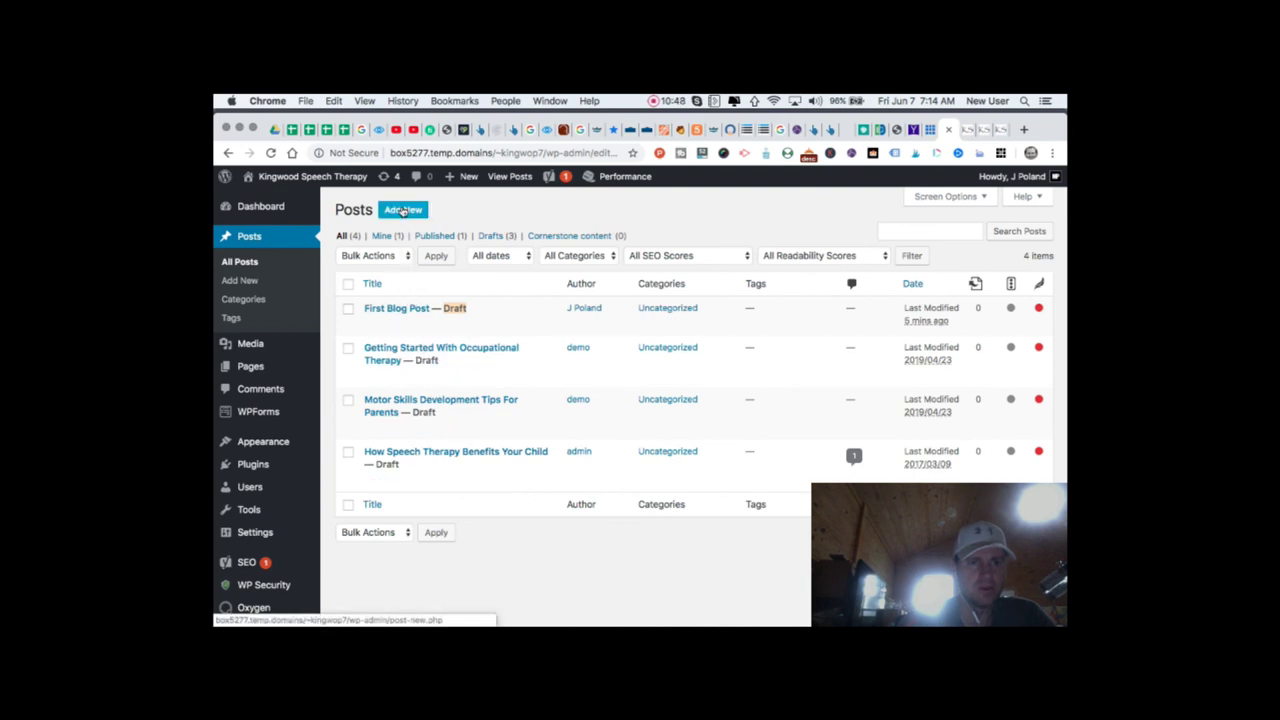
mouse_move(414, 306)
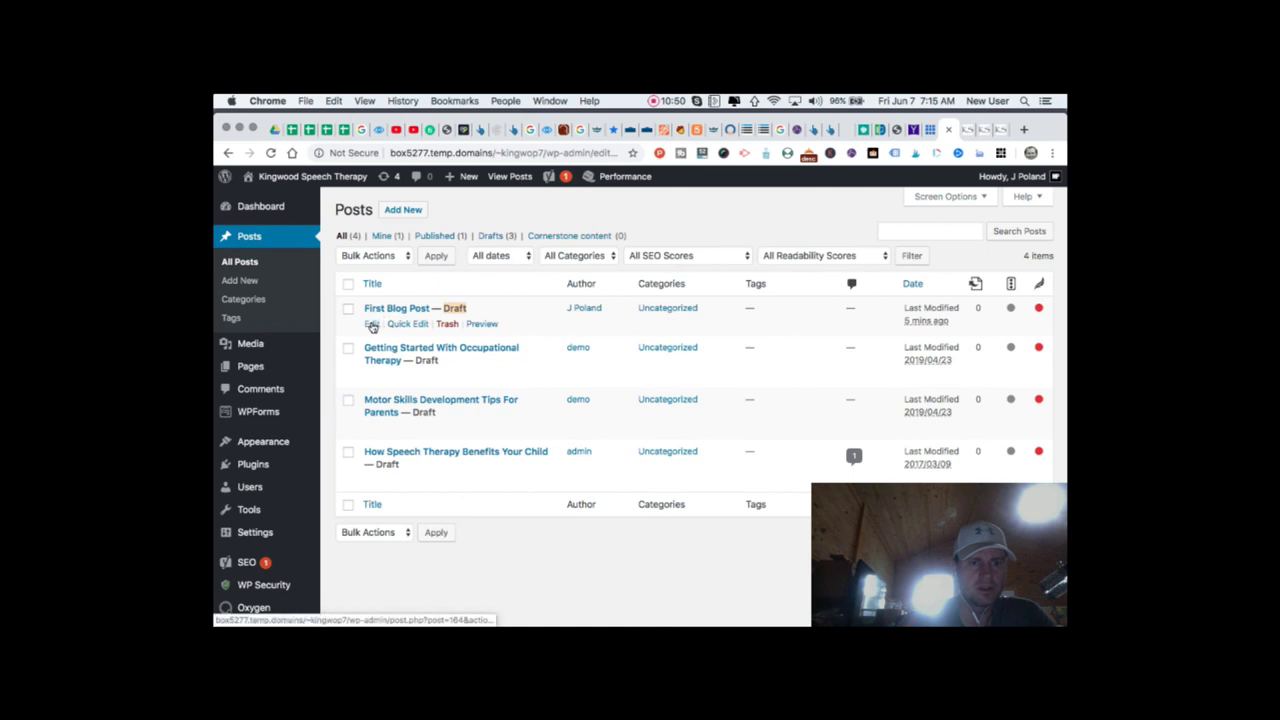